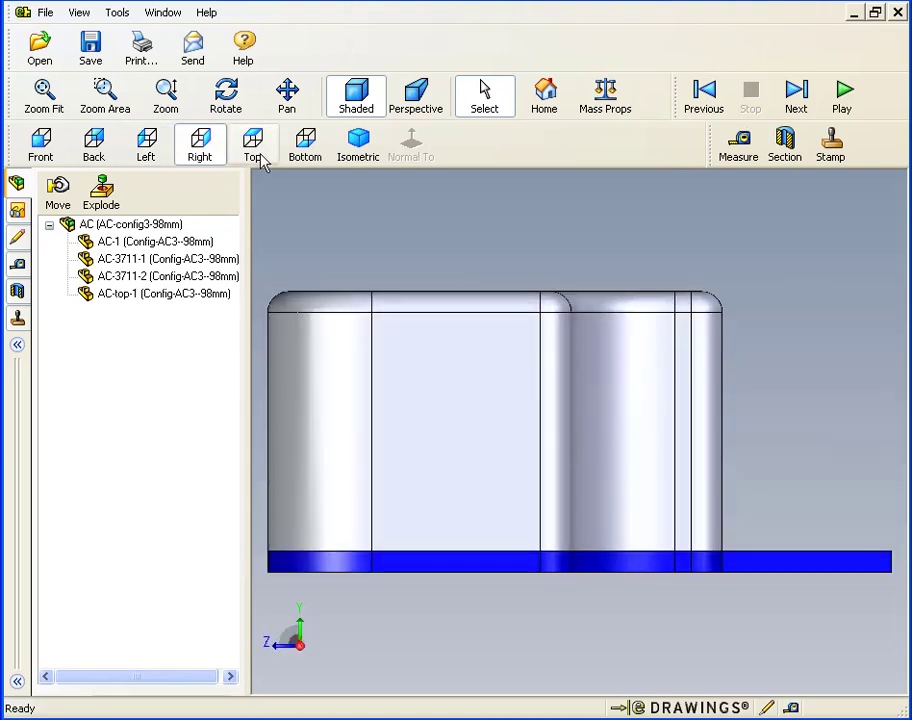
- Show the assembly in isometric view, zoom in and out on it, and rotate it slightly
click(372, 152)
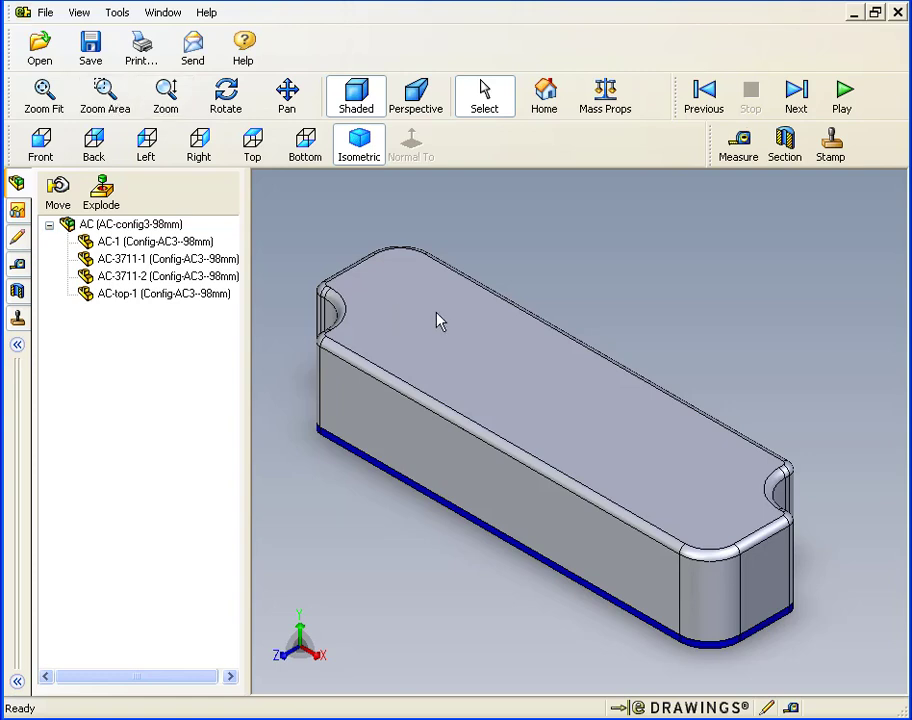
scroll(436, 312, down, 1)
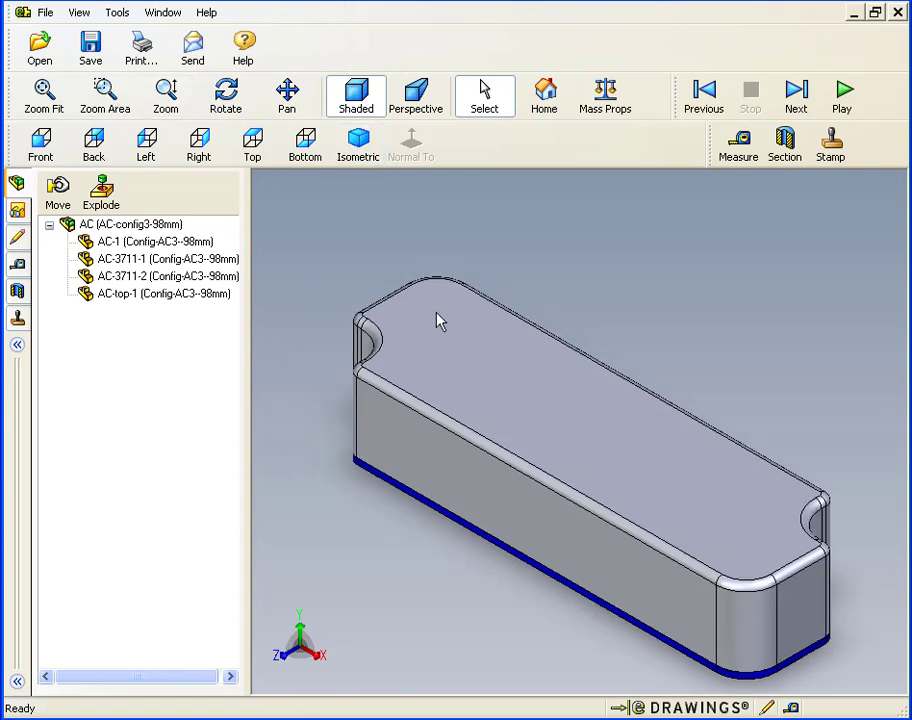
scroll(436, 321, up, 3)
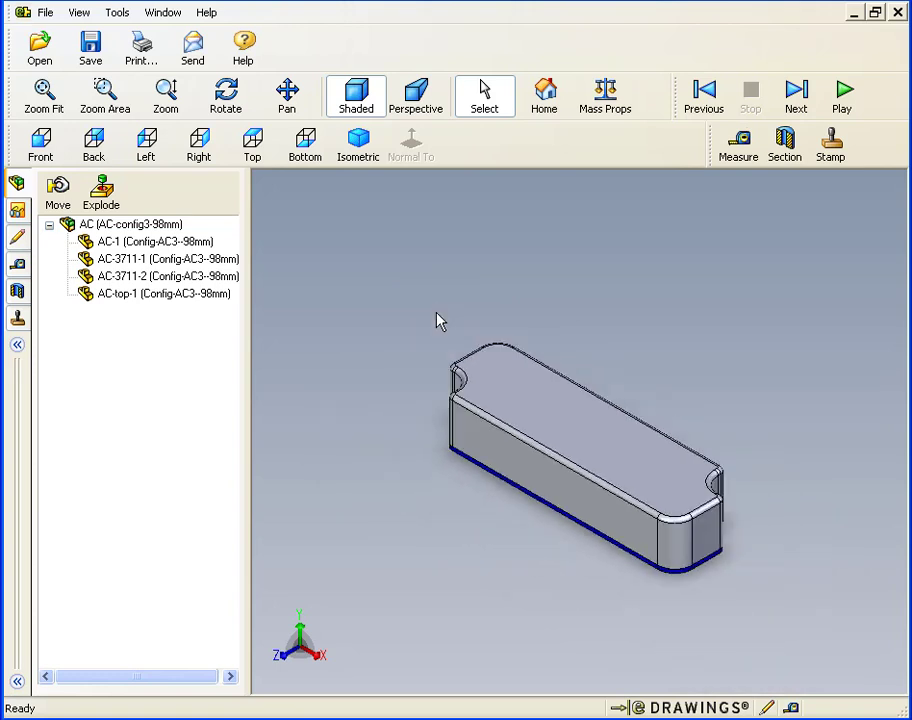
scroll(436, 321, down, 5)
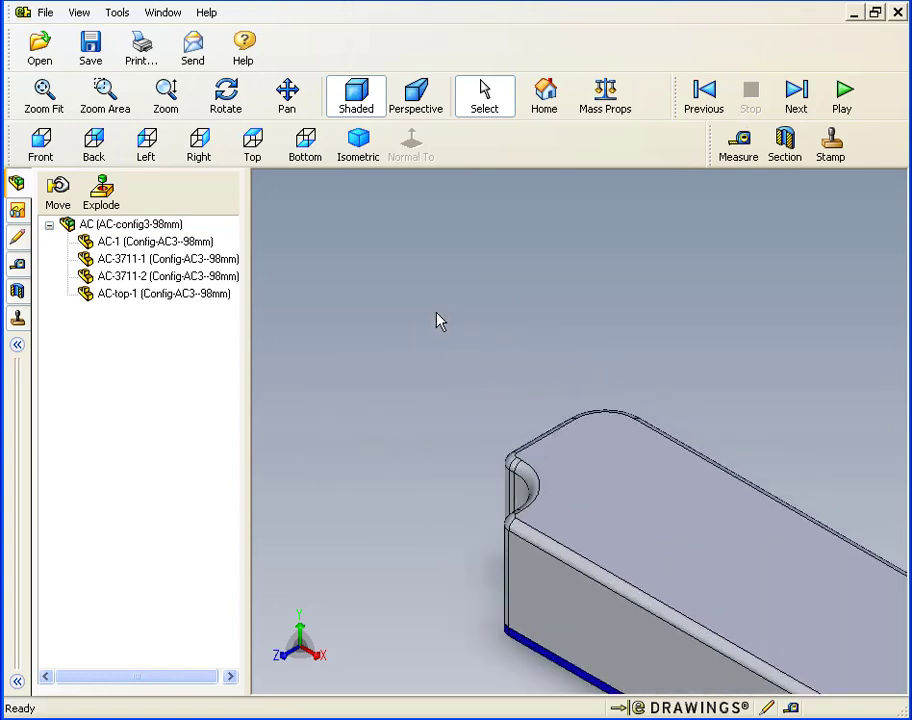
scroll(436, 321, up, 2)
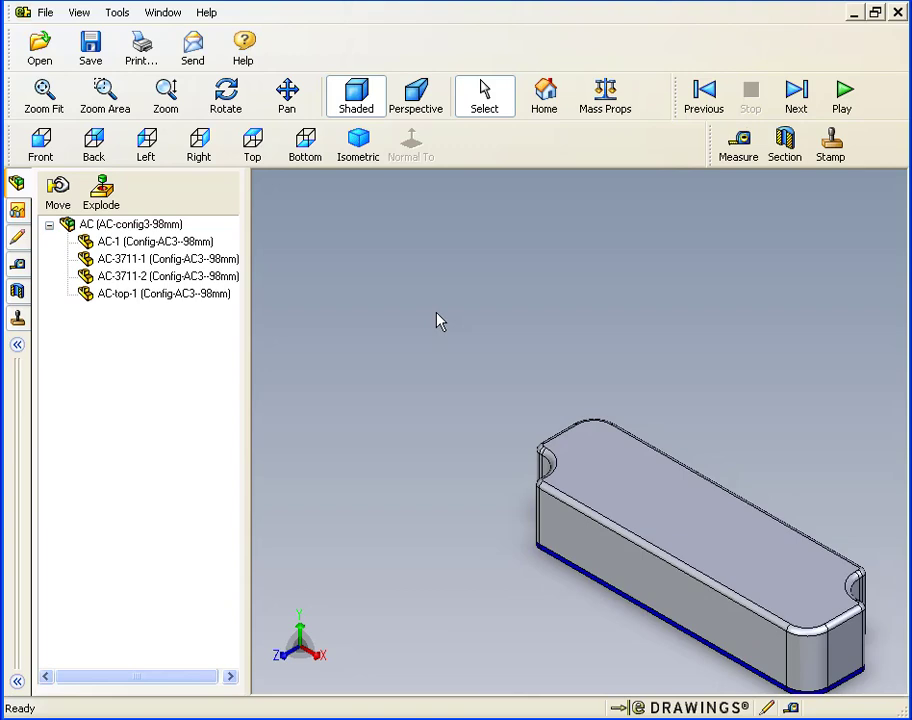
middle_drag(676, 495, 691, 478)
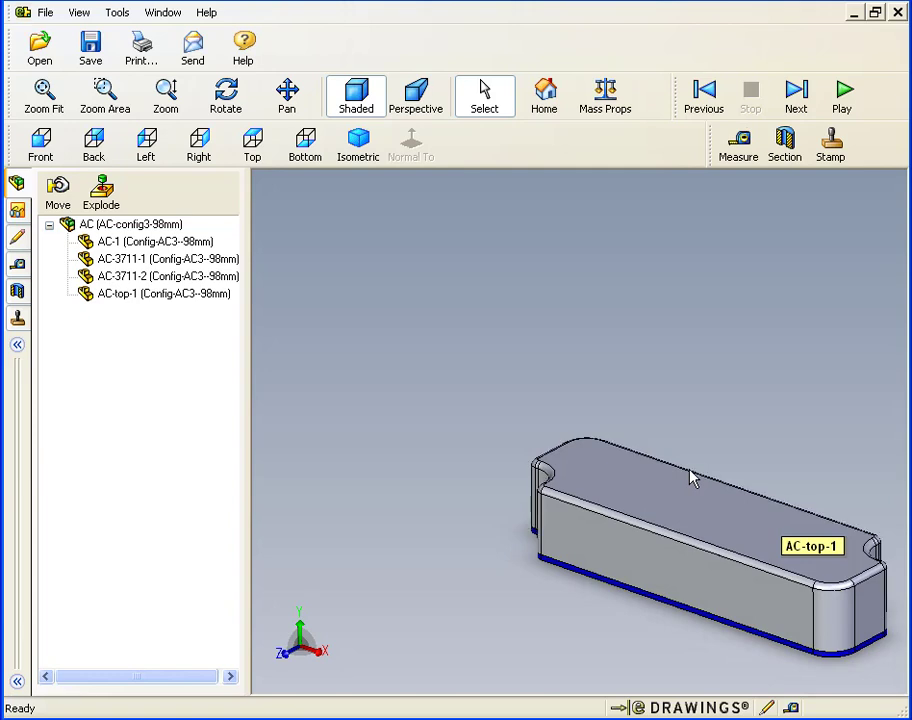
- Pull the assembly apart by moving the gray cover up, the red and green boxes clear of the base, and the blue base plate up
click(66, 199)
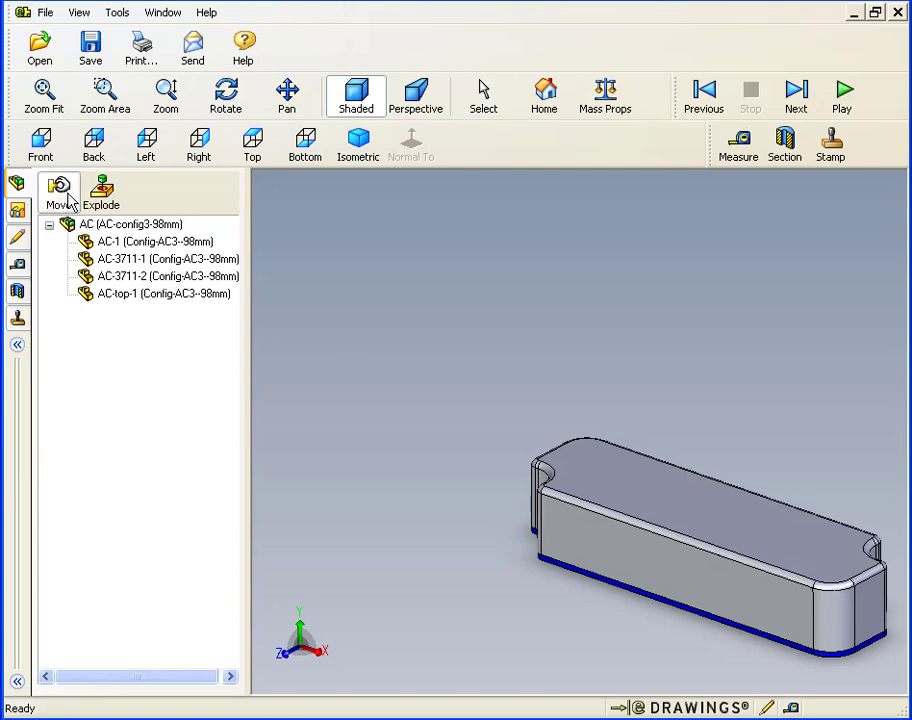
click(120, 14)
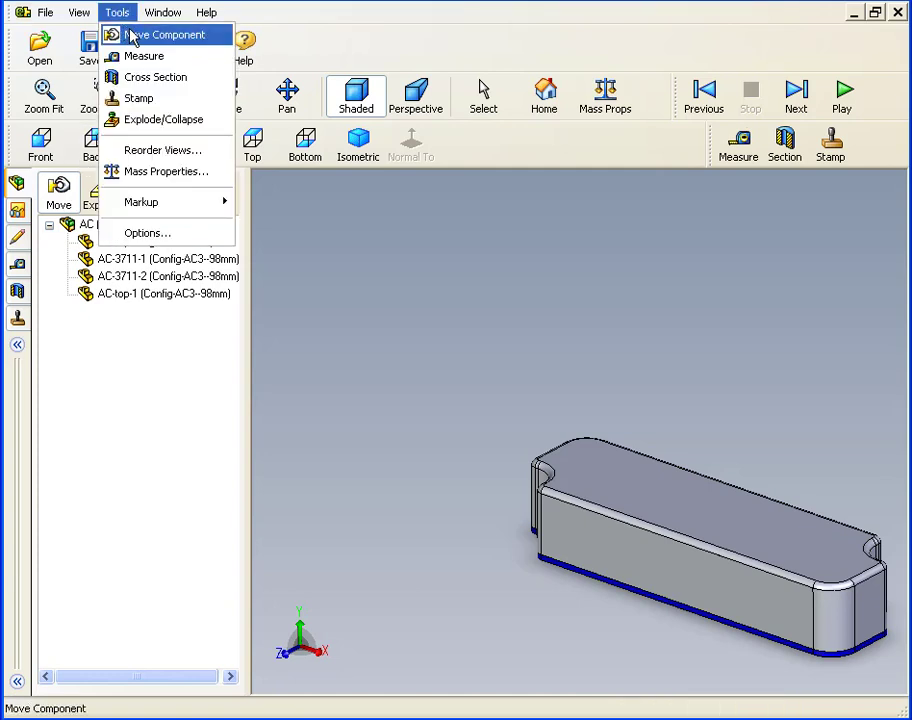
click(67, 196)
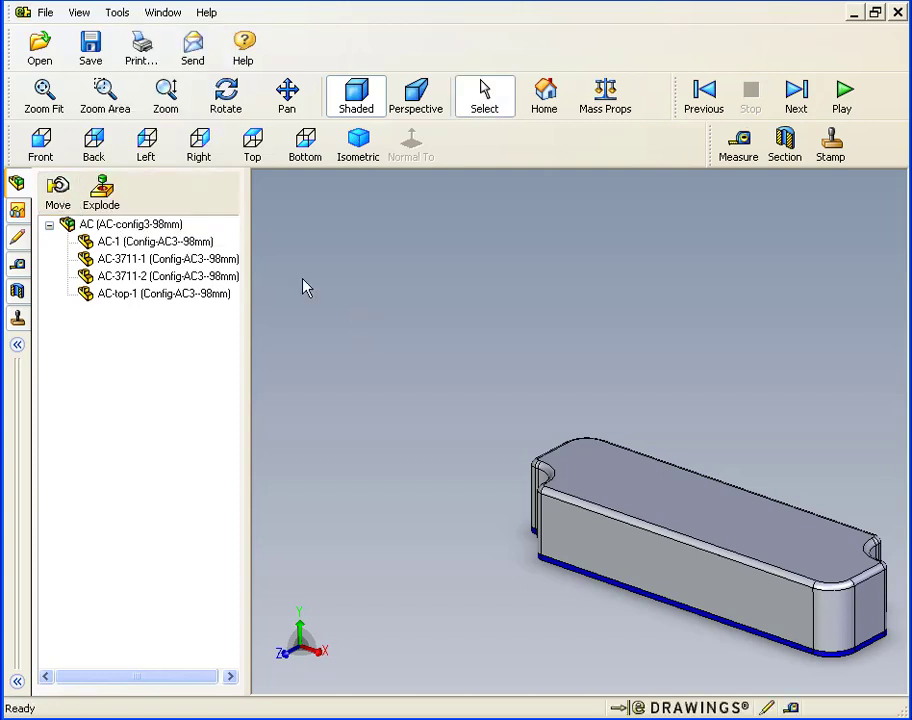
click(64, 184)
drag(668, 533, 653, 381)
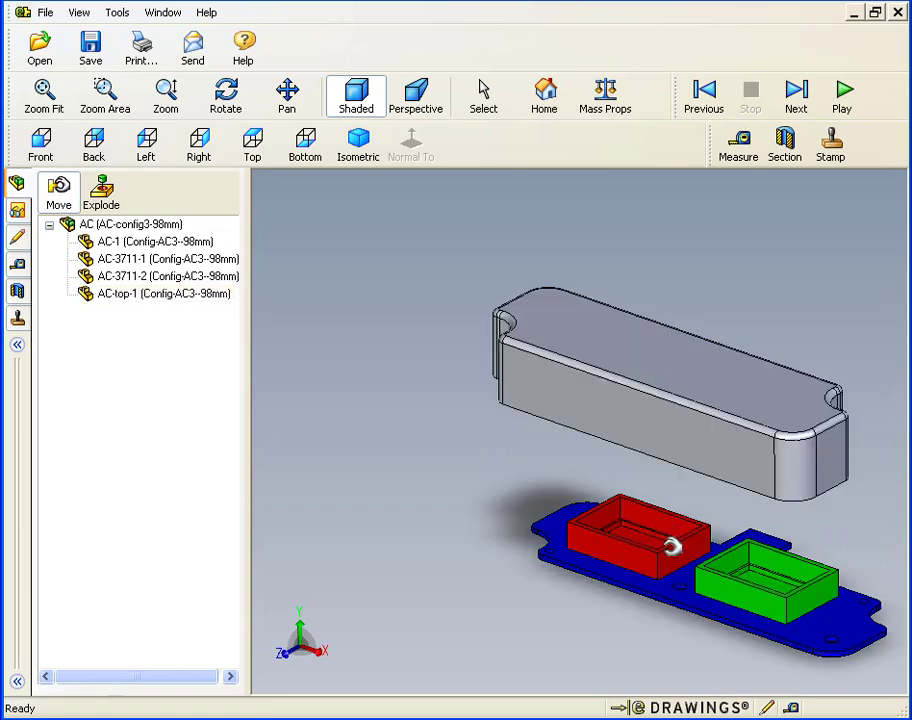
drag(666, 546, 450, 450)
drag(783, 599, 495, 605)
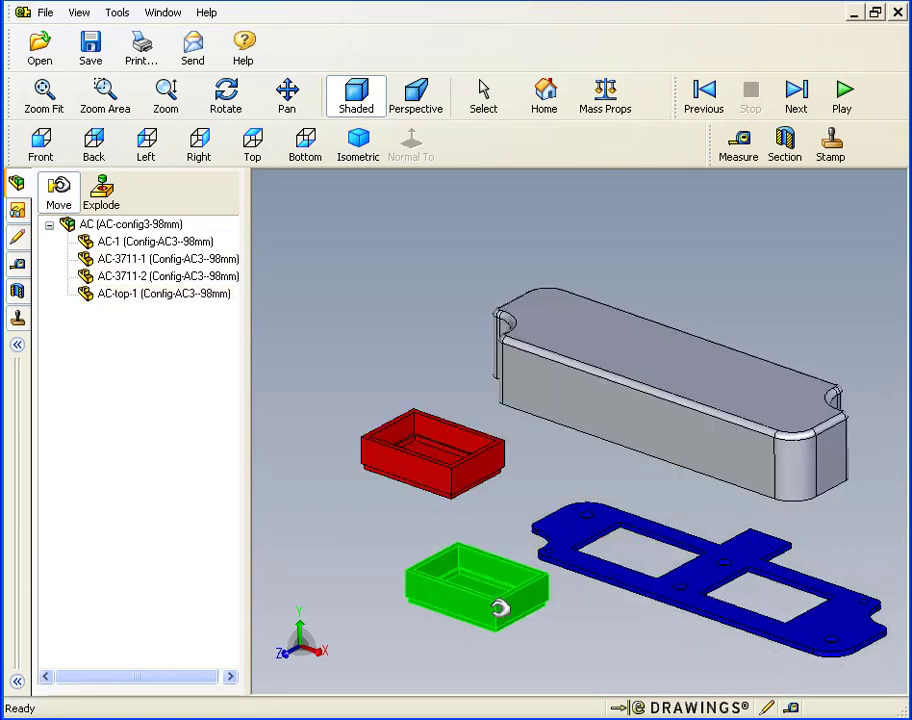
drag(694, 605, 675, 541)
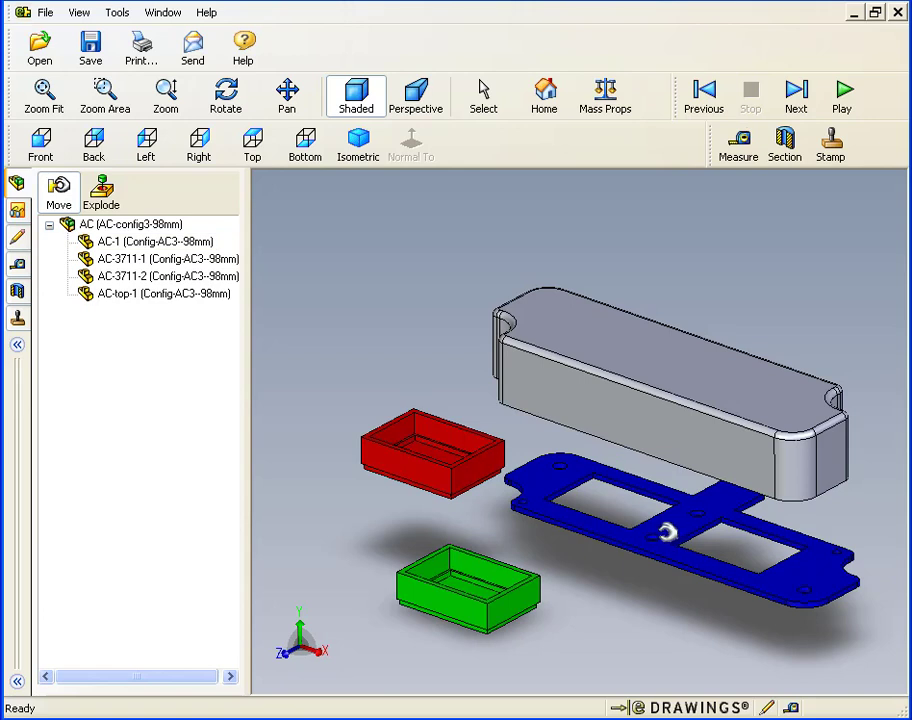
- Return the red box and the blue base plate to their original positions, and reset the whole assembly to its home view
double_click(453, 464)
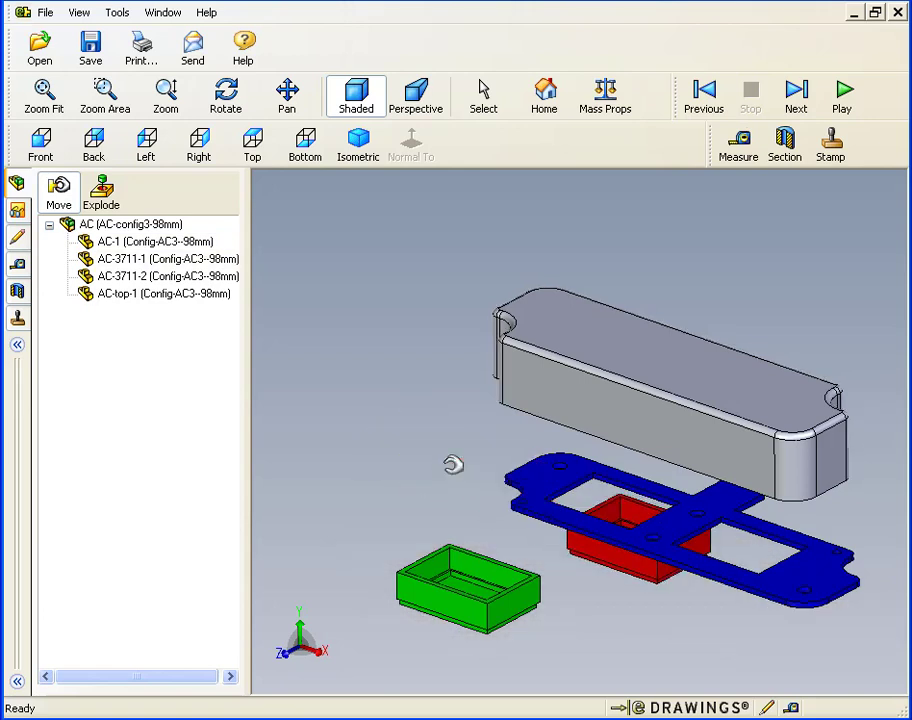
double_click(698, 523)
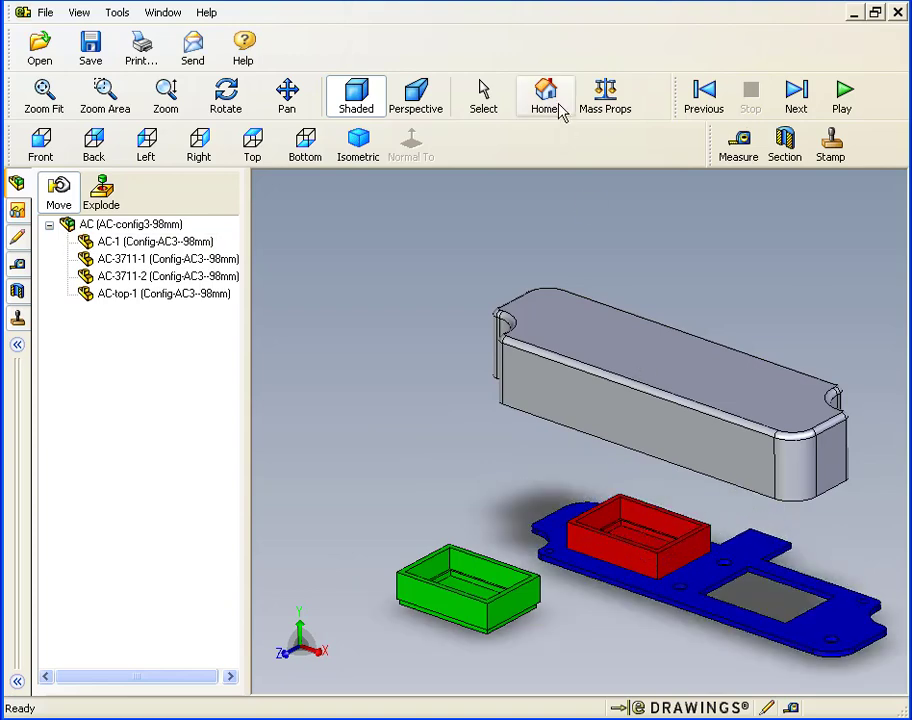
click(552, 104)
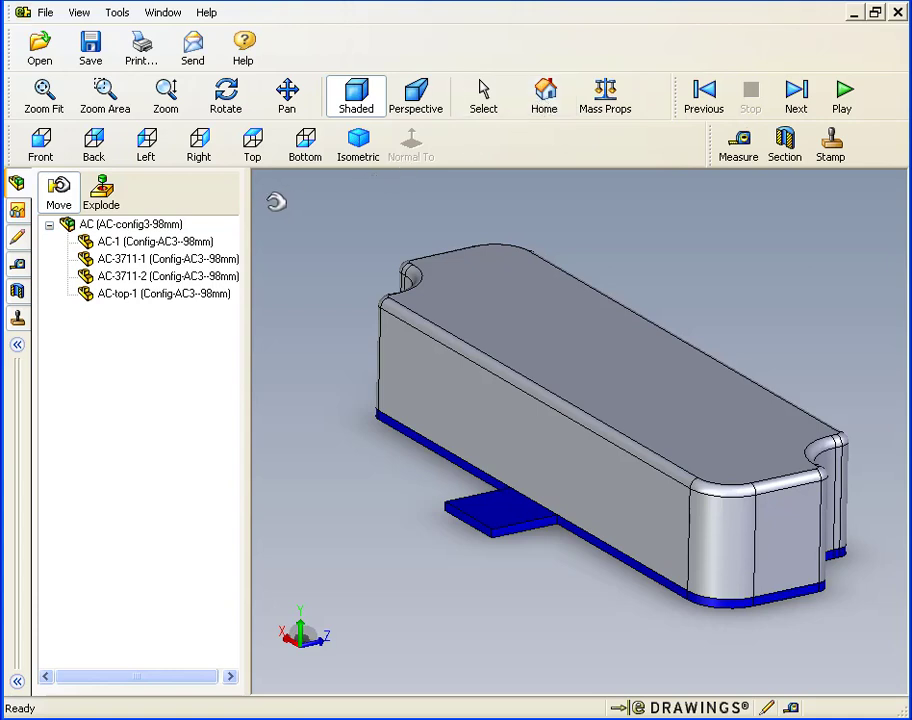
- Explode the assembly and collapse it again, and repeat both once more
click(104, 196)
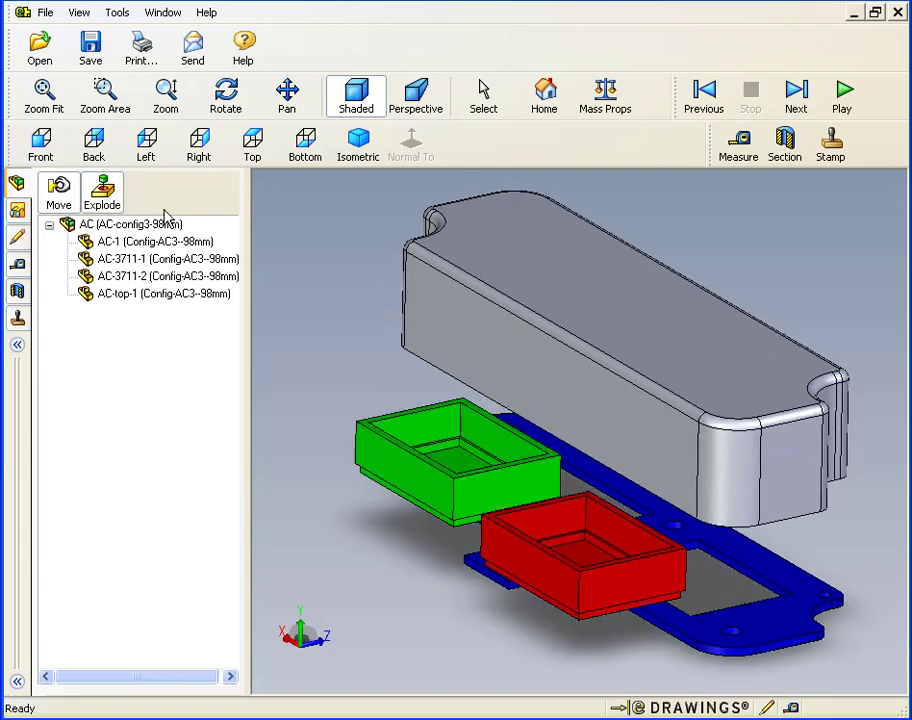
click(108, 195)
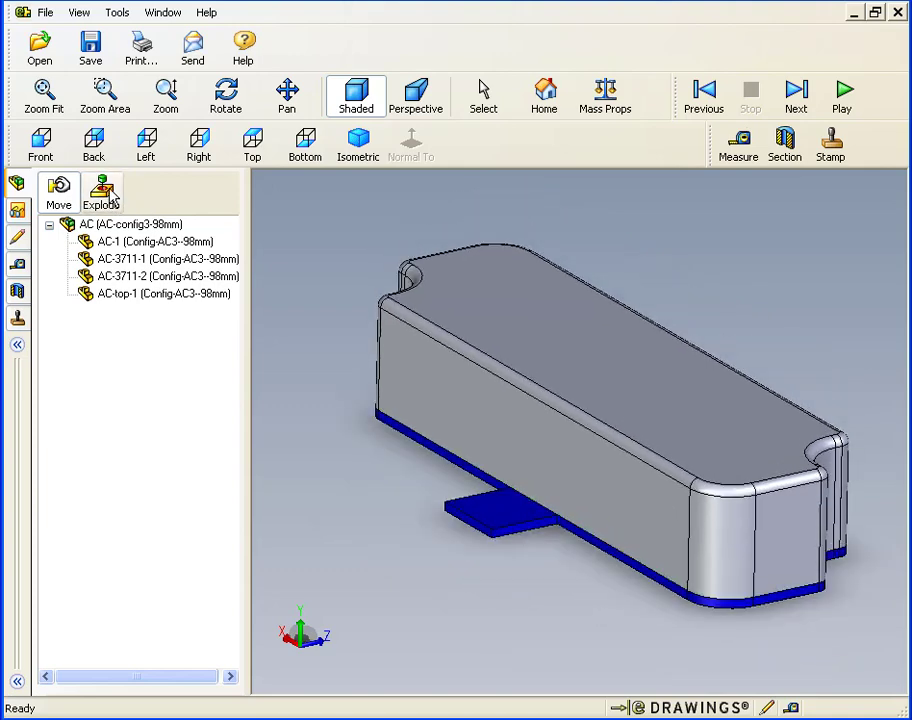
click(117, 14)
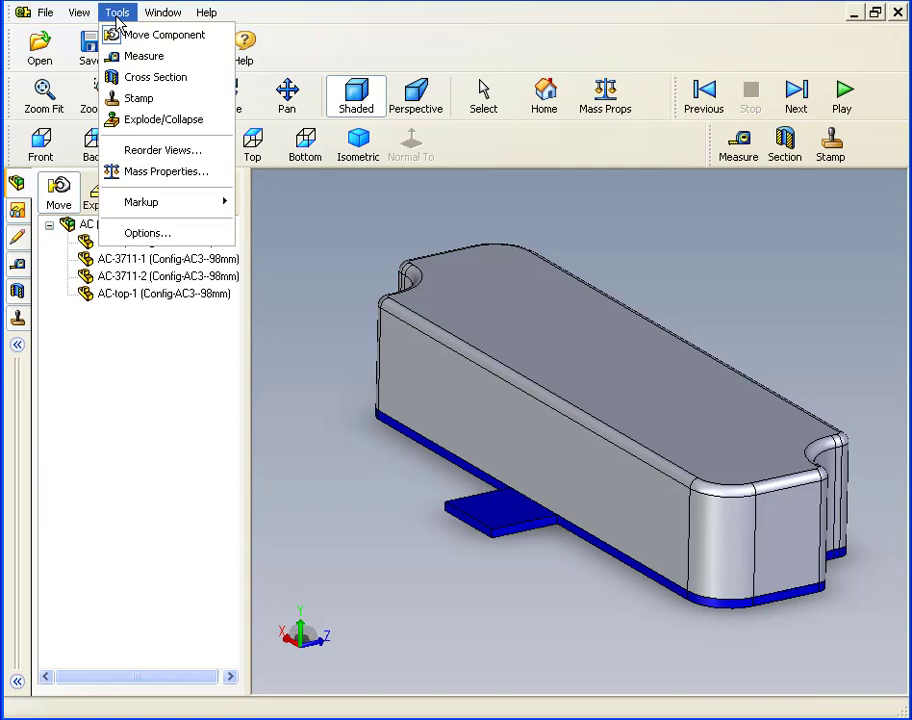
click(181, 121)
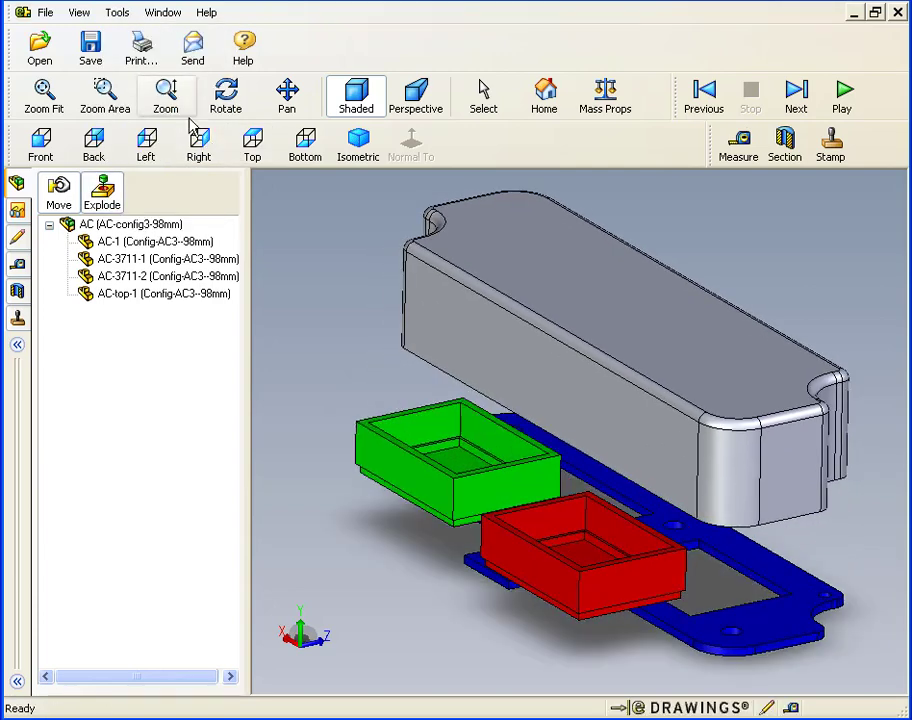
click(122, 16)
click(168, 120)
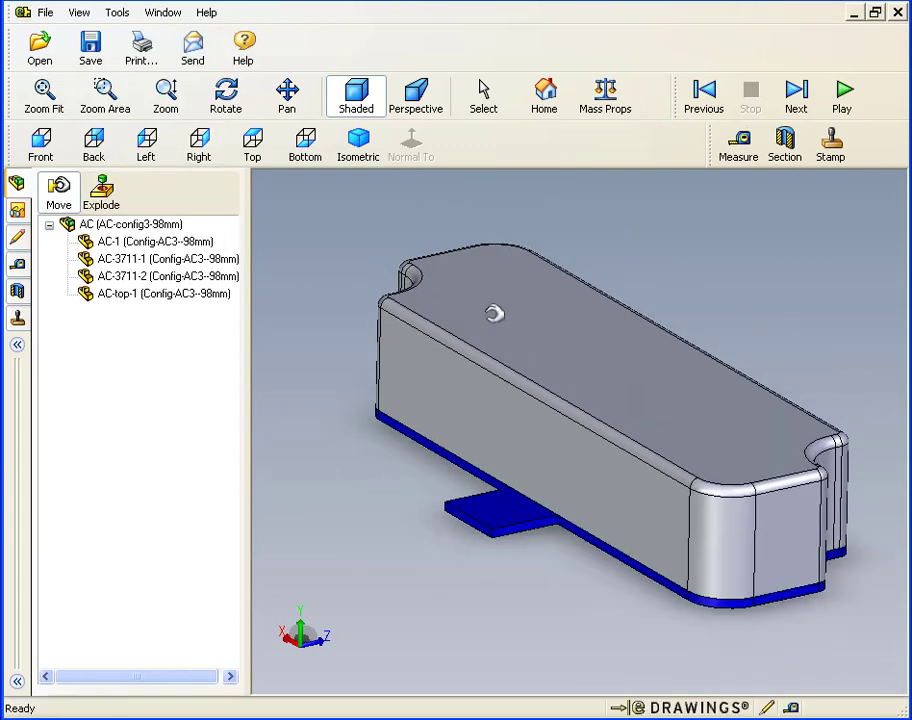
- Make the cover AC-top-1 transparent and turn it solid again
right_click(496, 320)
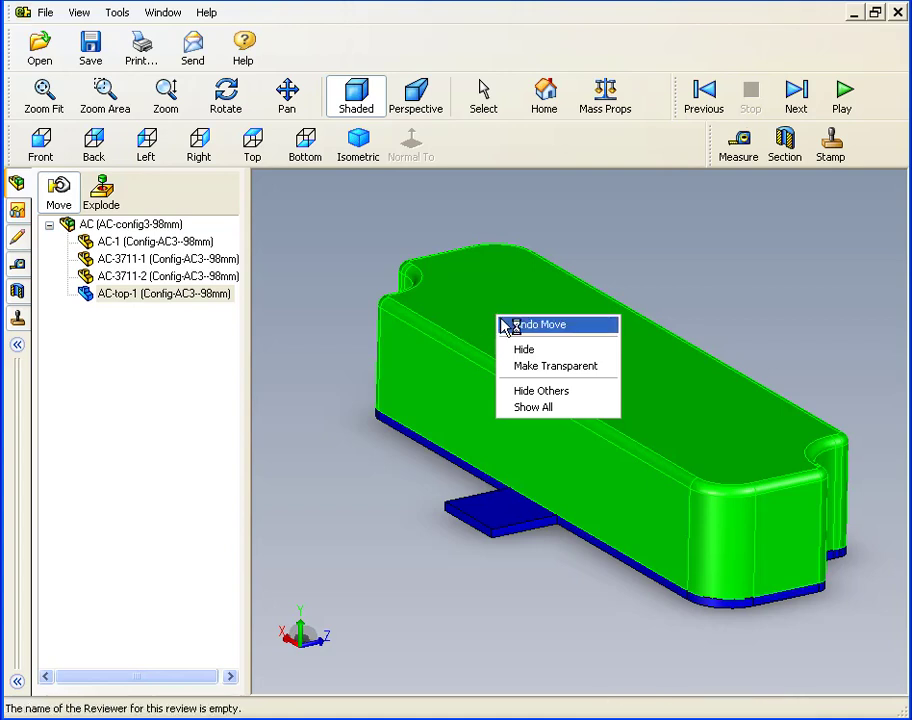
click(567, 373)
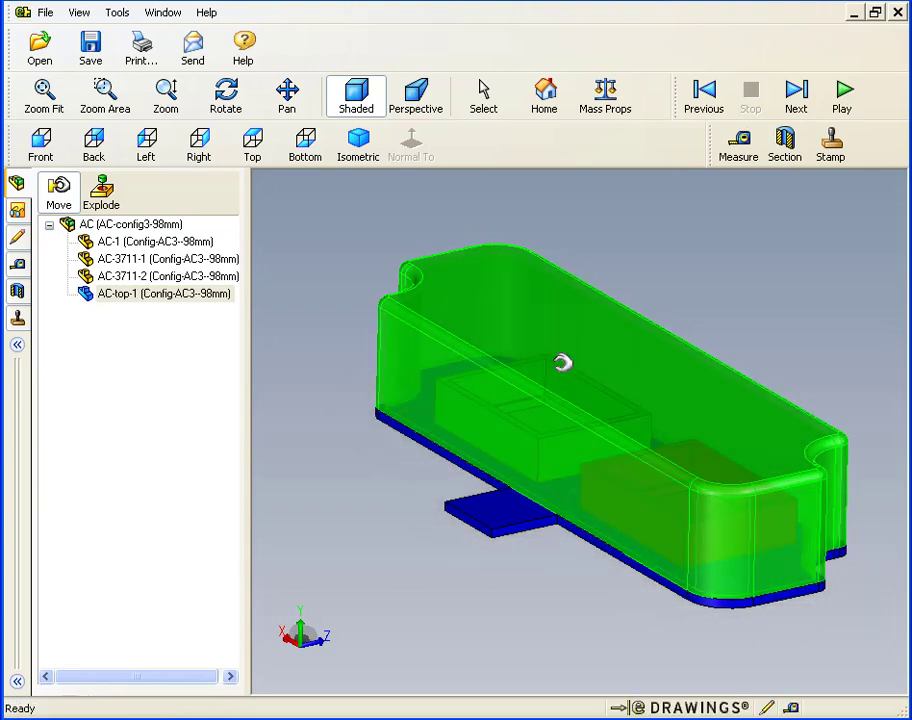
right_click(499, 279)
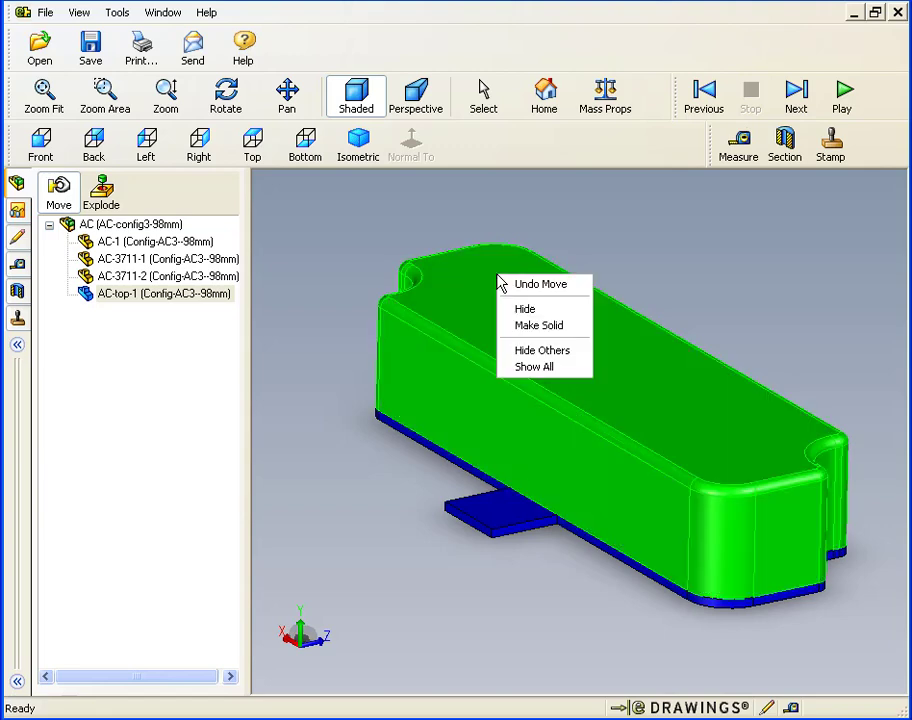
click(551, 328)
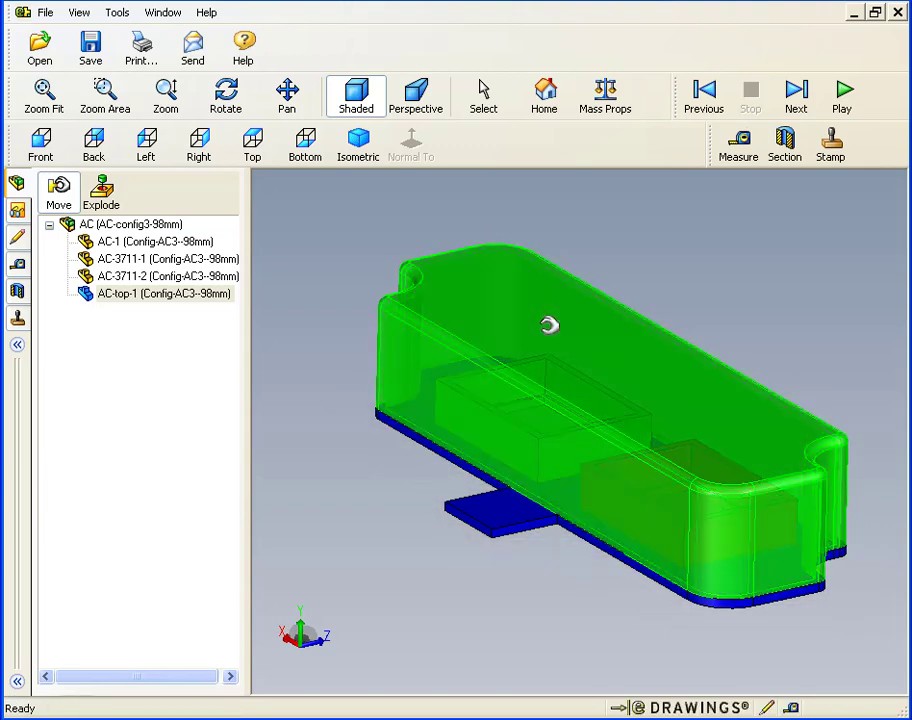
- Hide the cover AC-top-1 and bring it back, ending with all components shown and component moving switched off
right_click(118, 297)
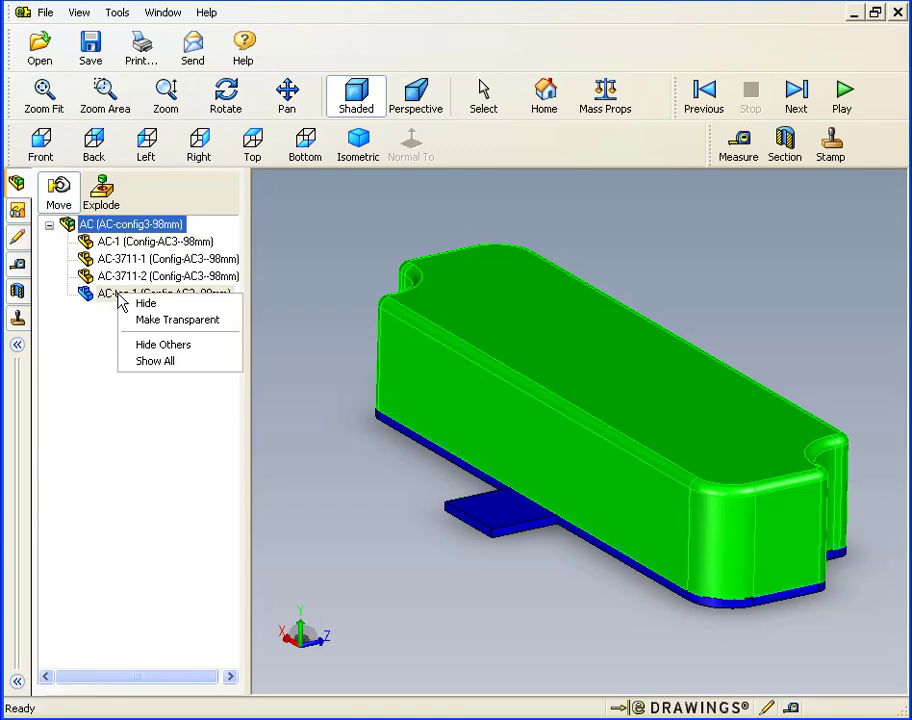
click(150, 316)
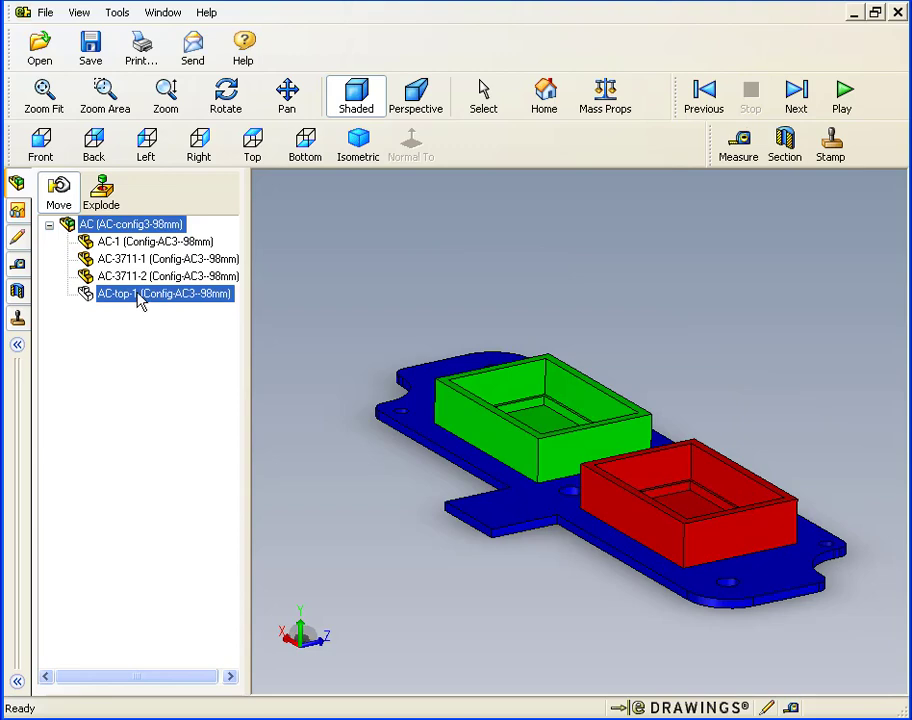
right_click(140, 302)
click(177, 308)
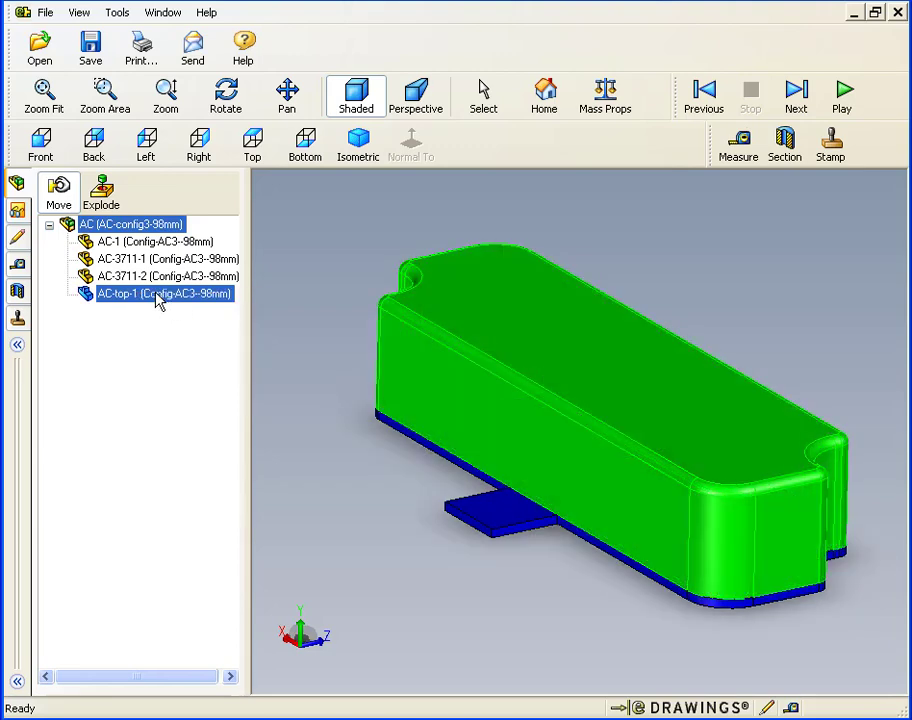
right_click(157, 302)
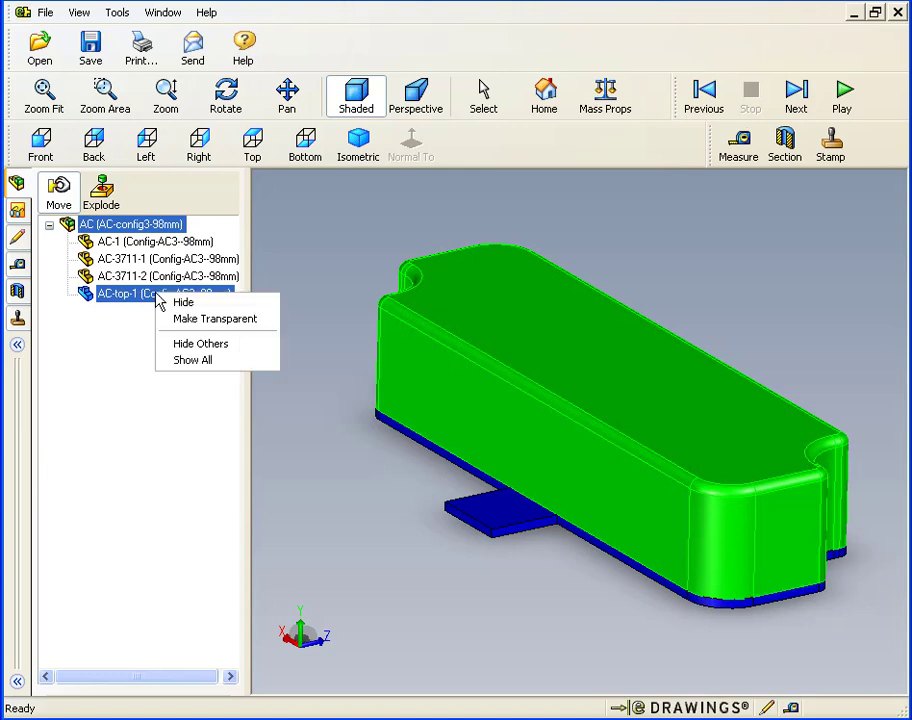
click(205, 360)
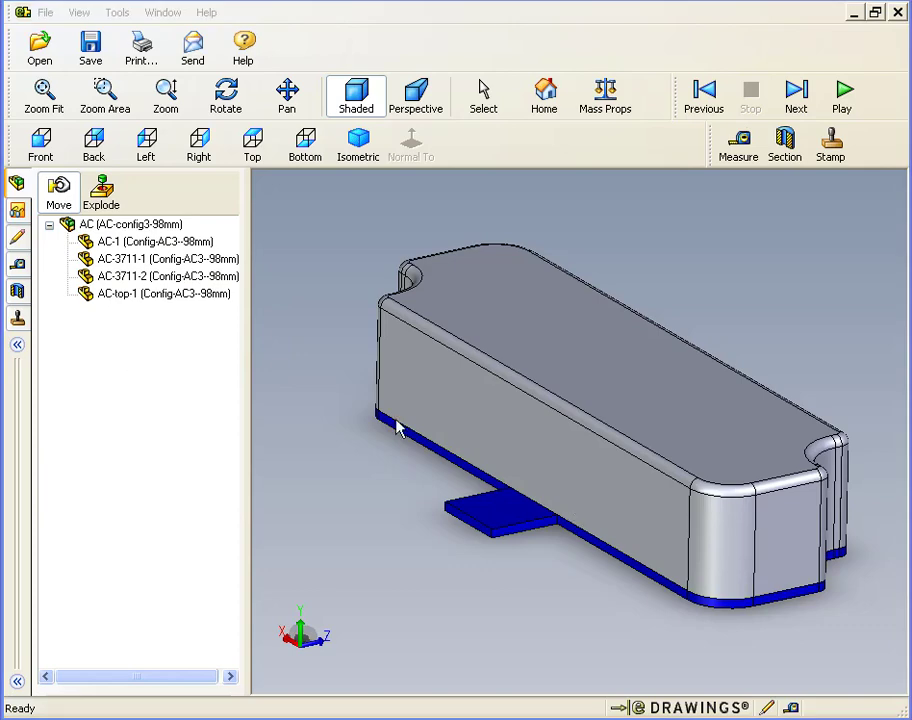
click(62, 186)
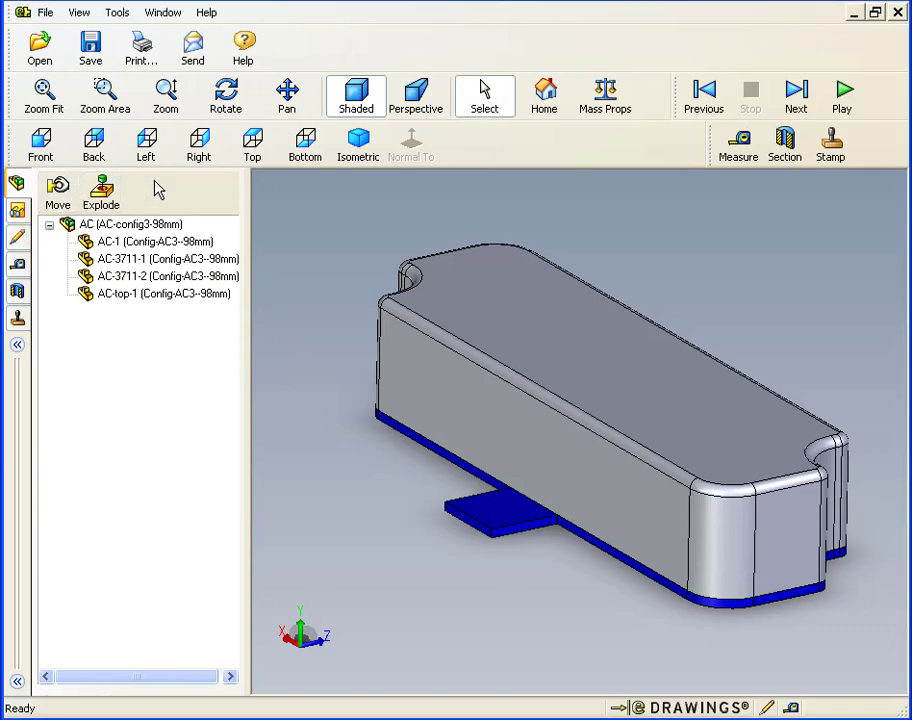
- Toggle the shaded display off and on, and the perspective display on and off
click(364, 98)
click(364, 98)
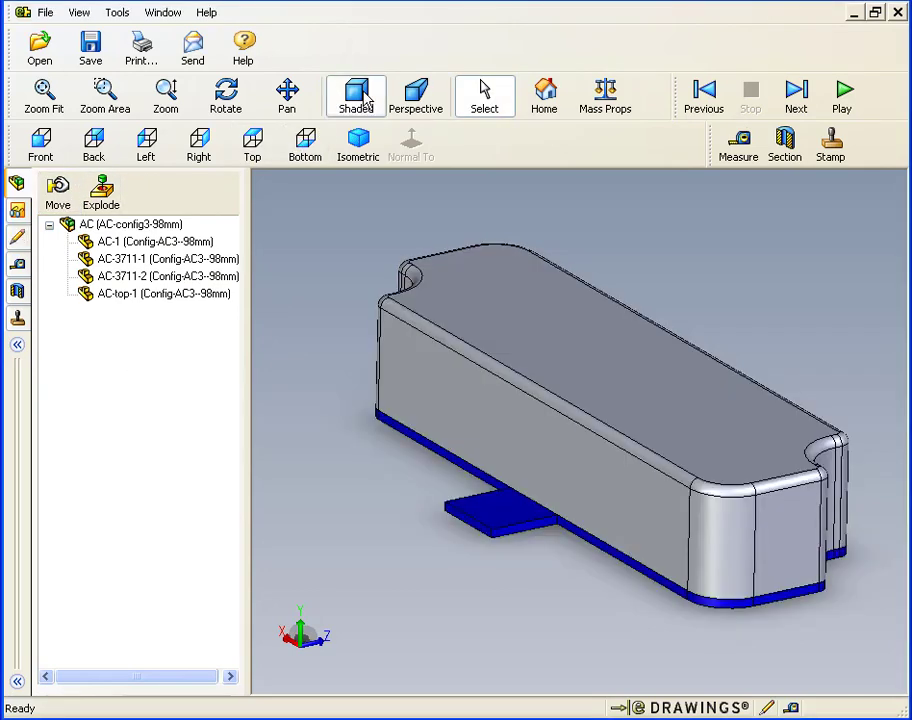
click(419, 99)
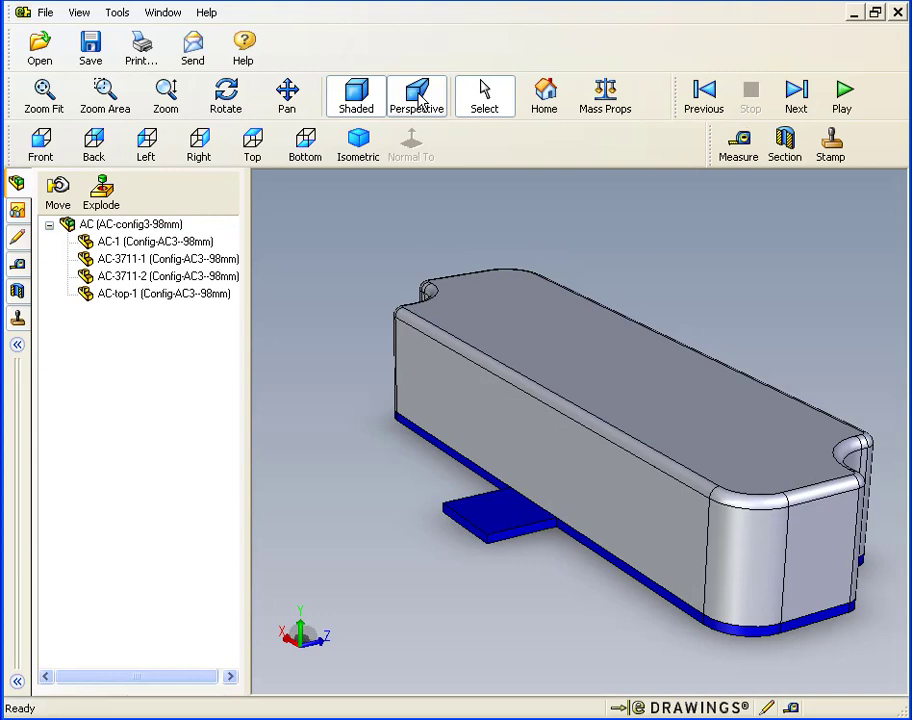
click(421, 101)
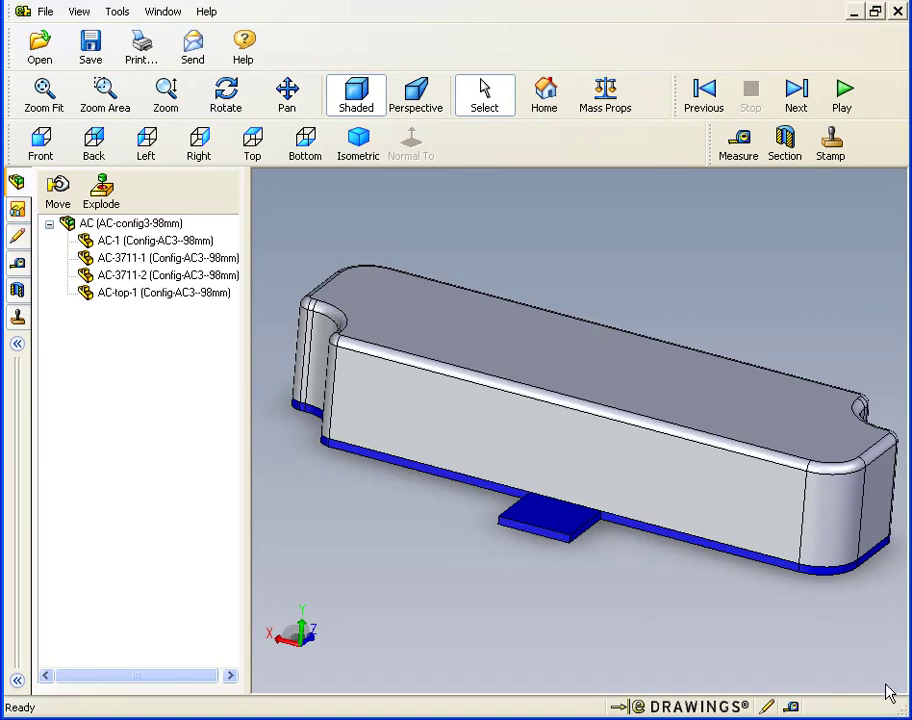
- Cut a cross section of the assembly, switch to the YZ plane and back to XY, flip the cut and shift the plane slightly
click(786, 145)
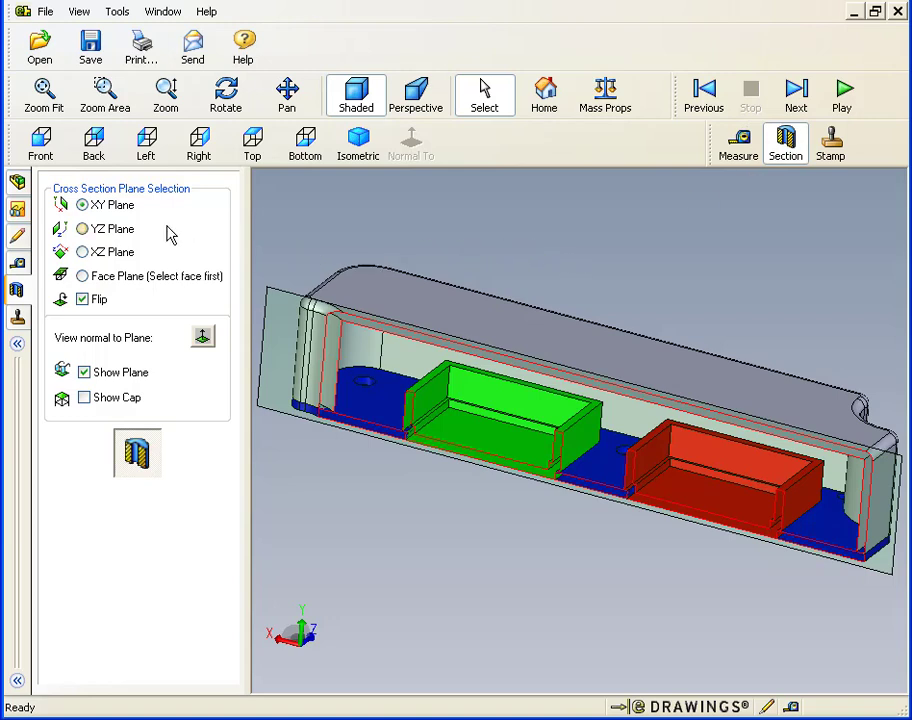
click(84, 227)
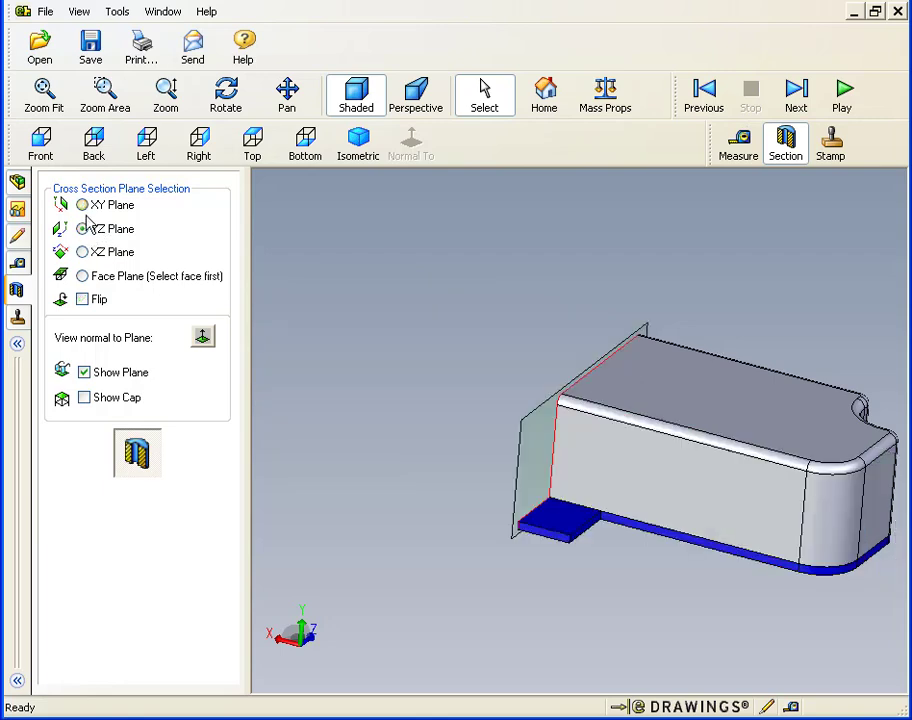
click(82, 206)
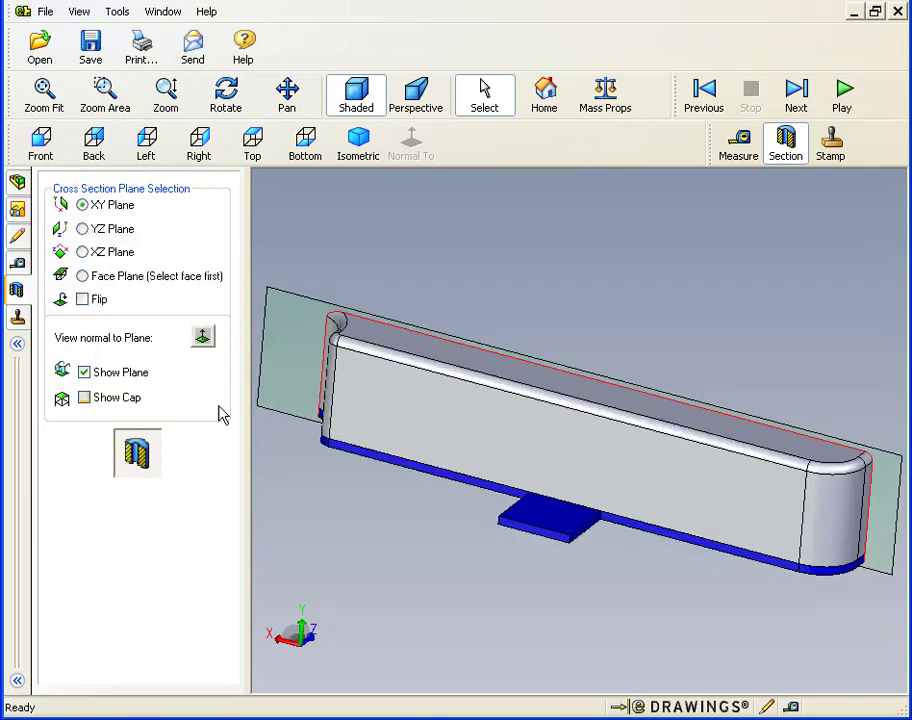
click(84, 304)
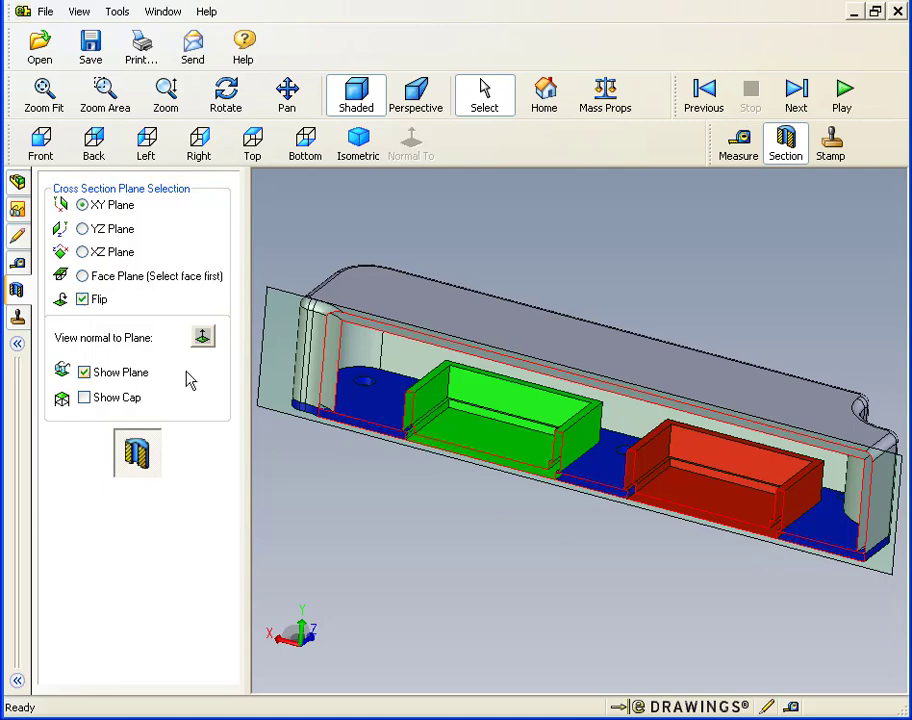
drag(271, 417, 271, 444)
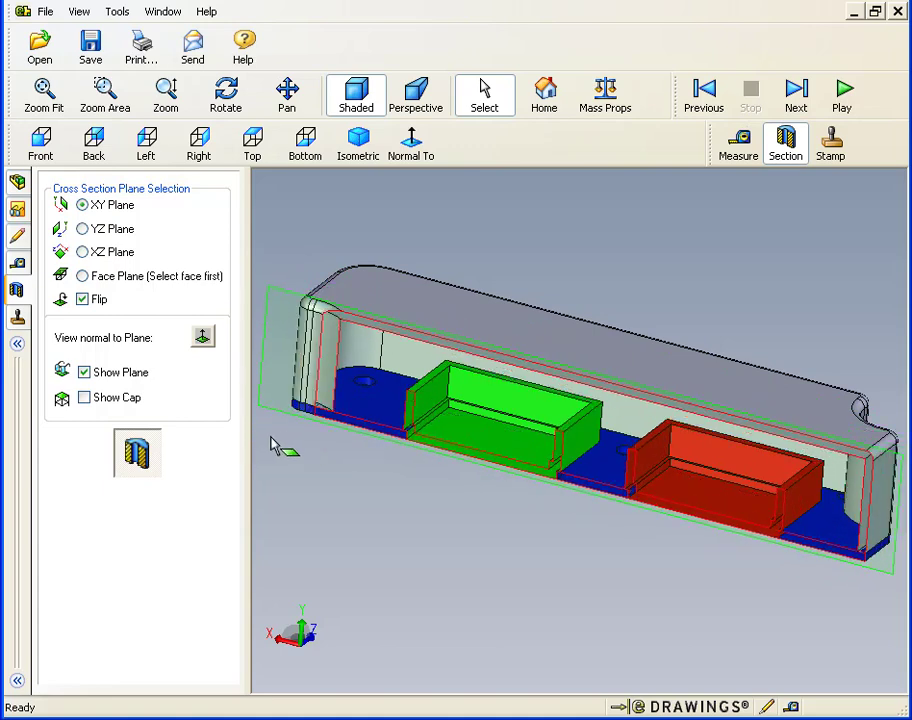
- Hide the section plane and show it again, and turn the section cap on and off
click(84, 373)
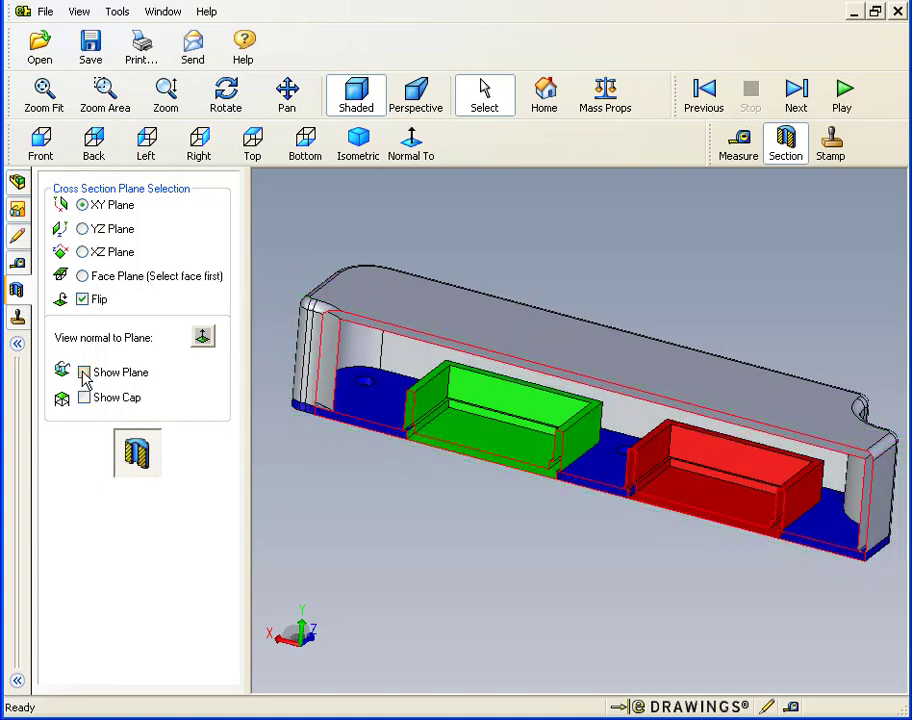
click(84, 373)
click(84, 399)
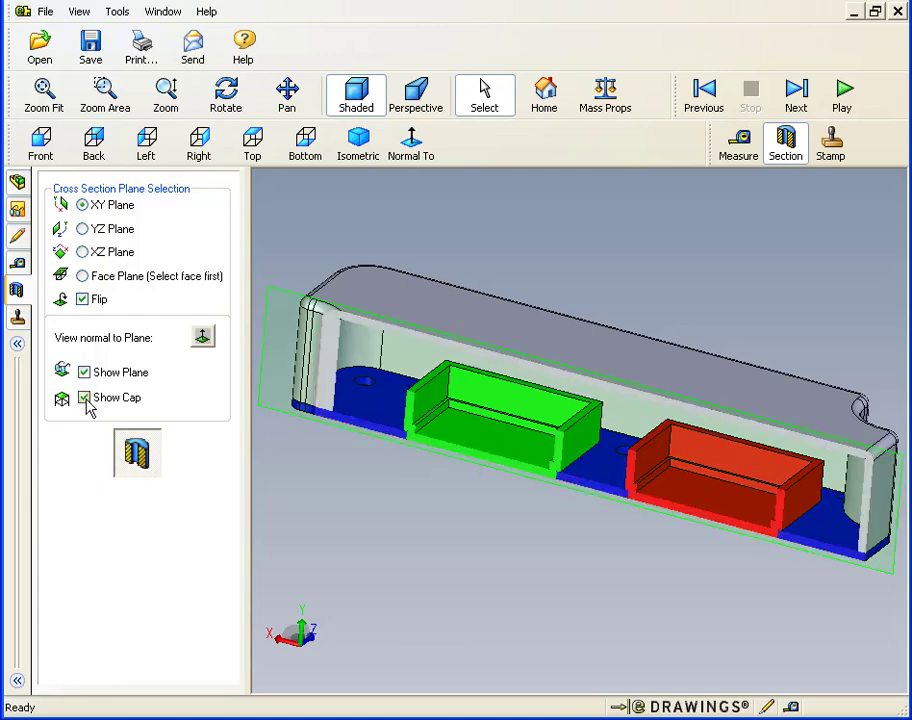
click(84, 399)
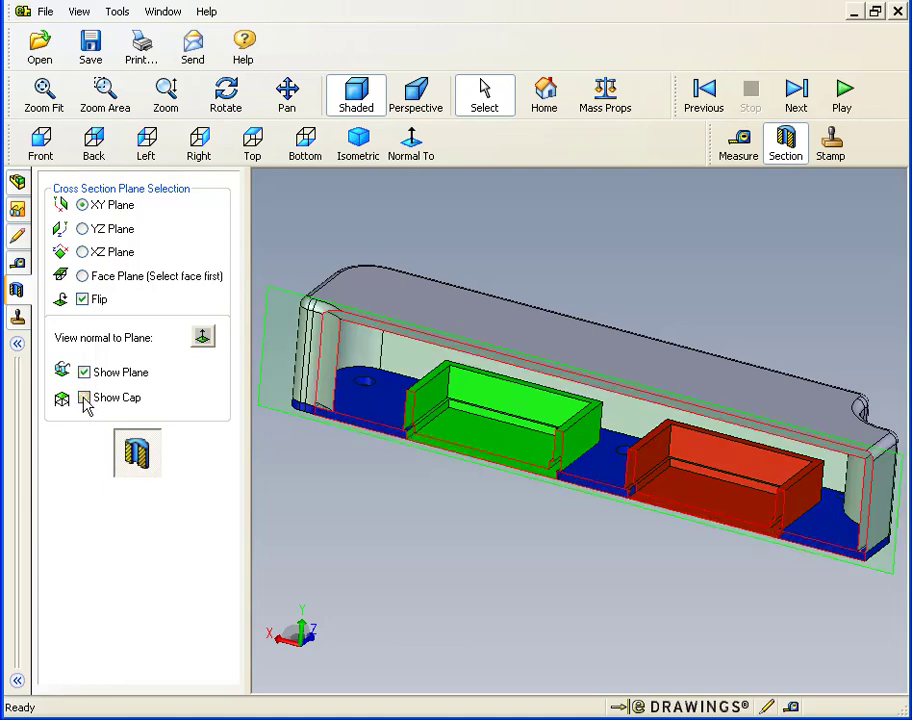
- Section the assembly with a face plane based on a rounded corner face of AC-top-1, turn the flip off and move the plane
click(82, 276)
middle_drag(315, 362, 452, 395)
middle_drag(347, 362, 450, 430)
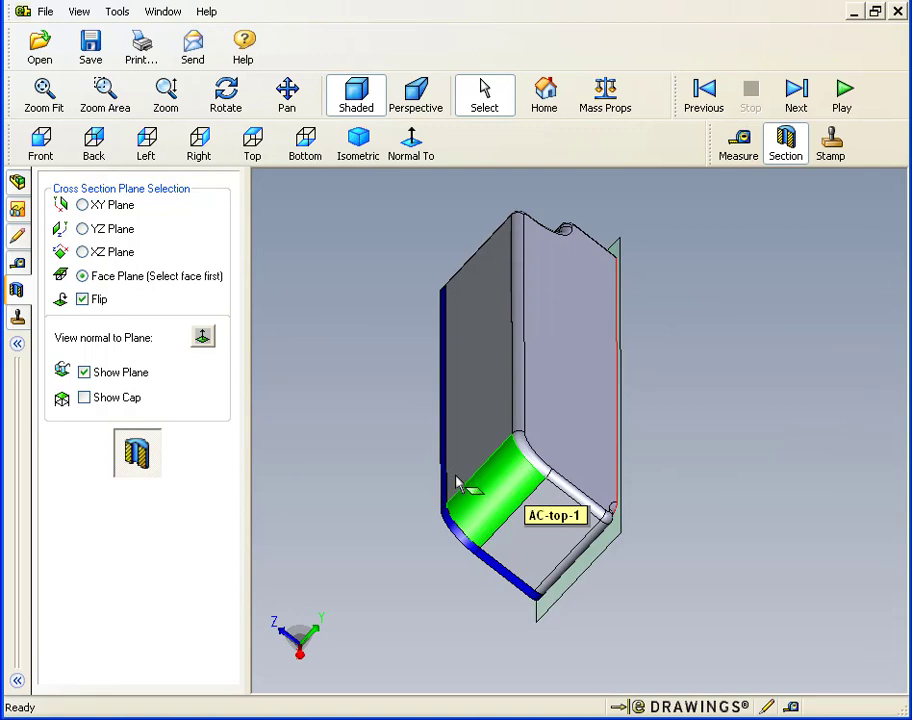
click(83, 299)
drag(620, 605, 638, 576)
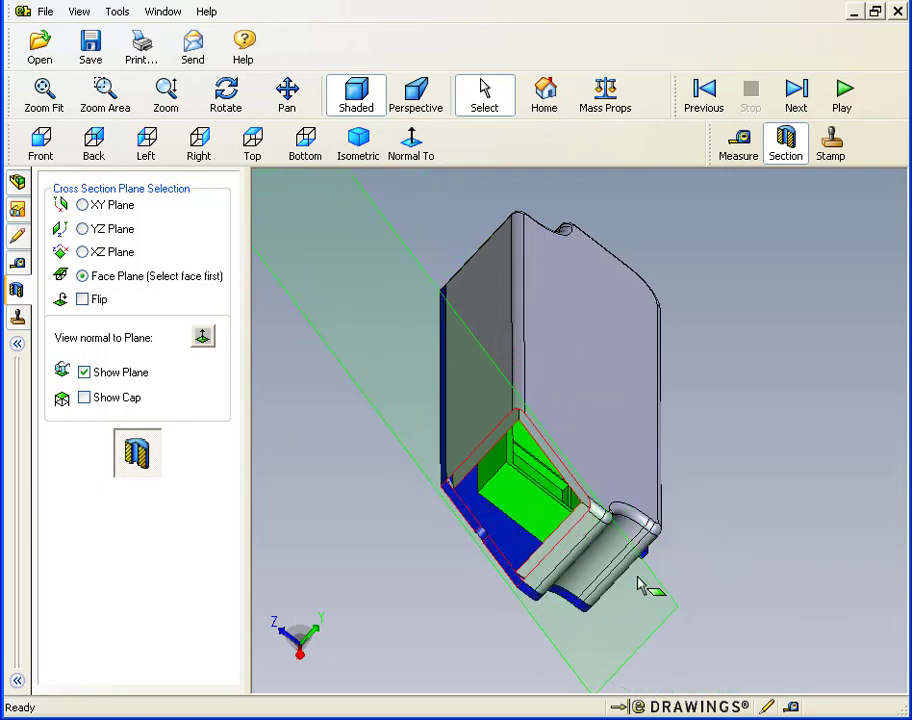
middle_drag(625, 569, 710, 490)
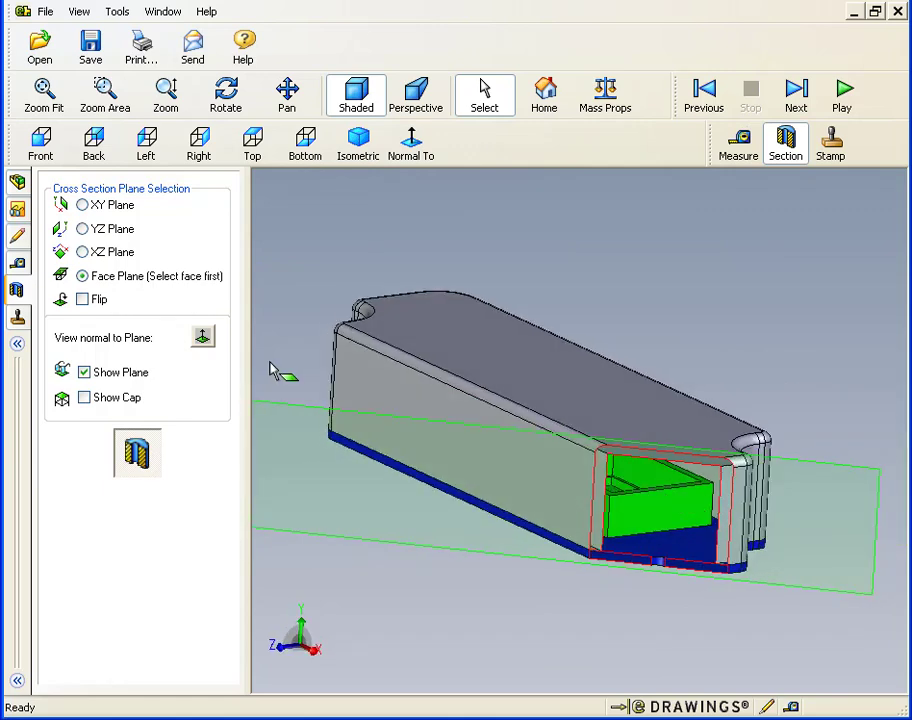
- Explode the sectioned assembly and move the section plane through the separated components
click(18, 184)
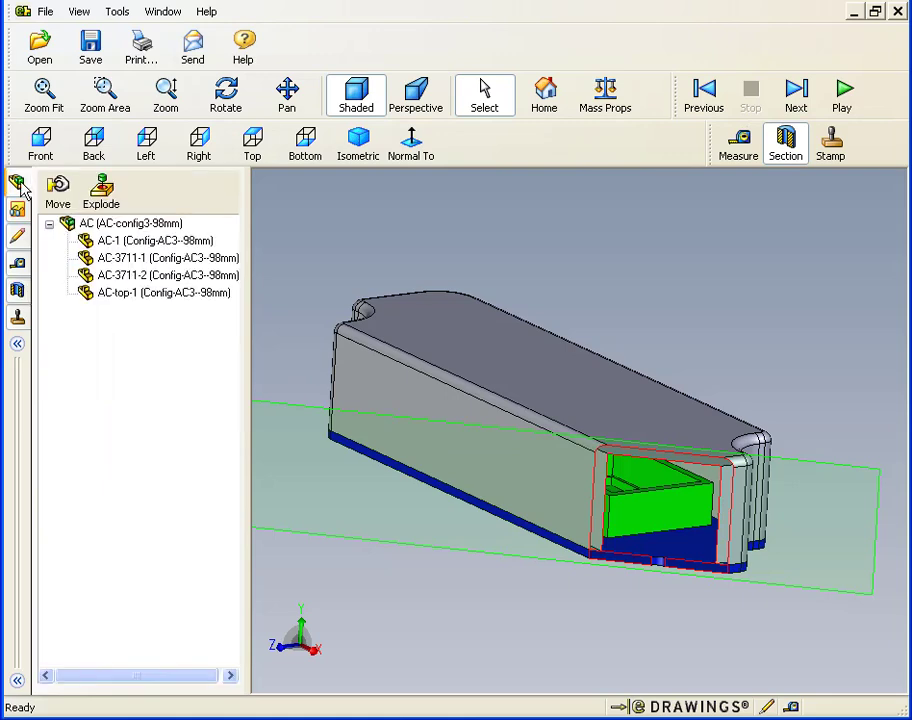
click(104, 192)
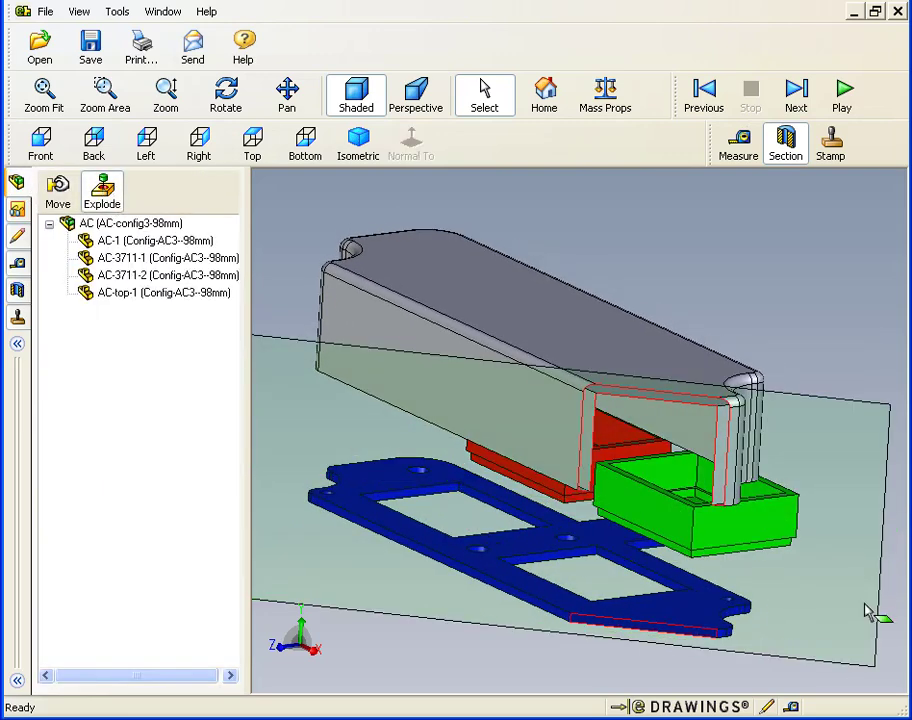
drag(879, 619, 722, 573)
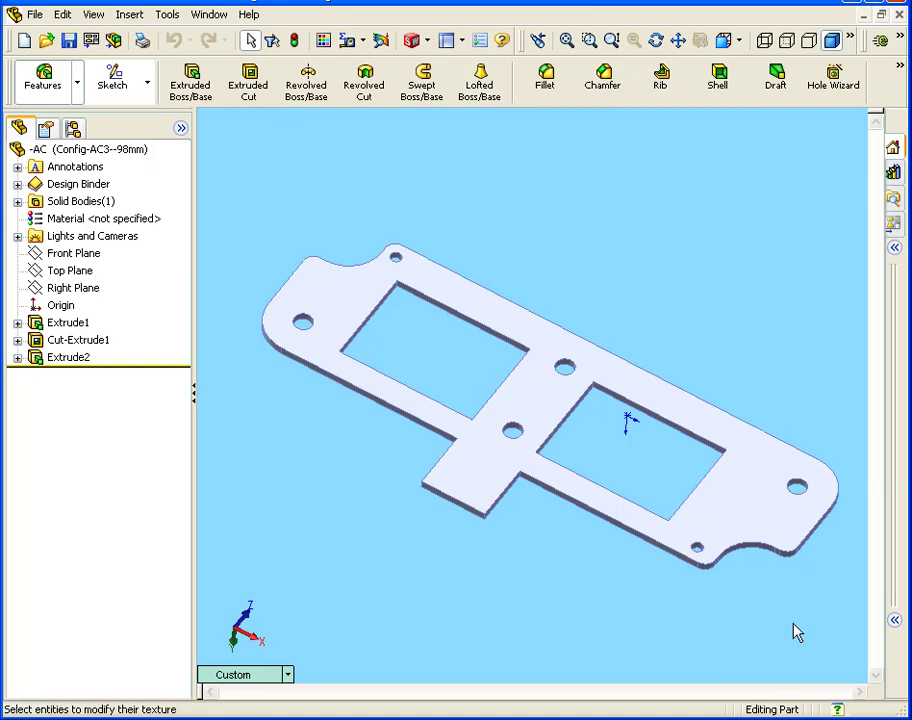
- In SolidWorks, choose the carbon fiber material Zoltek Panex 33 for the AC plate part
click(105, 220)
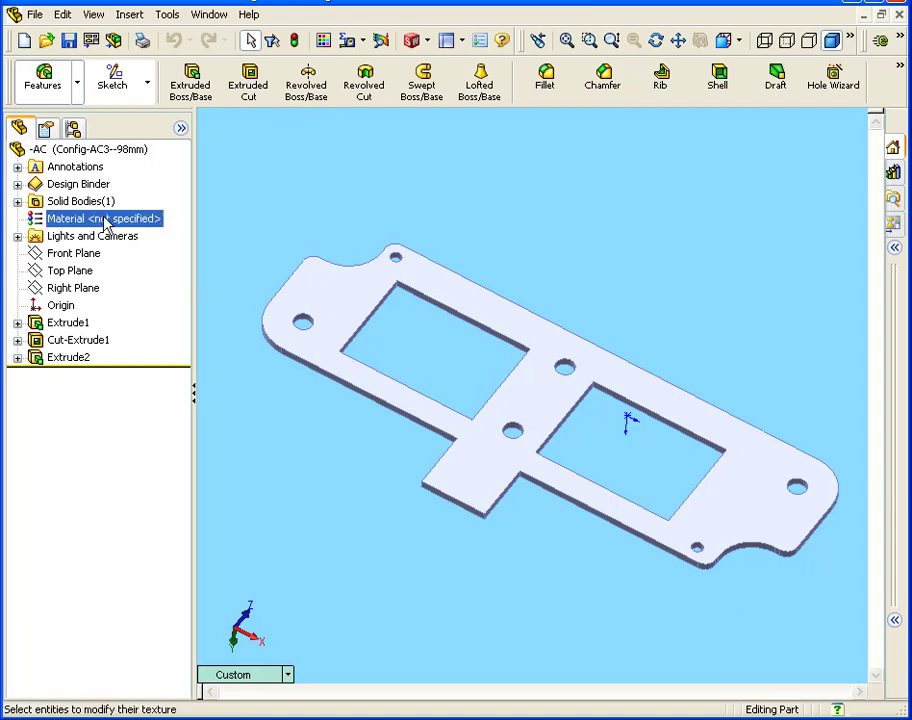
key(Escape)
click(88, 220)
right_click(86, 226)
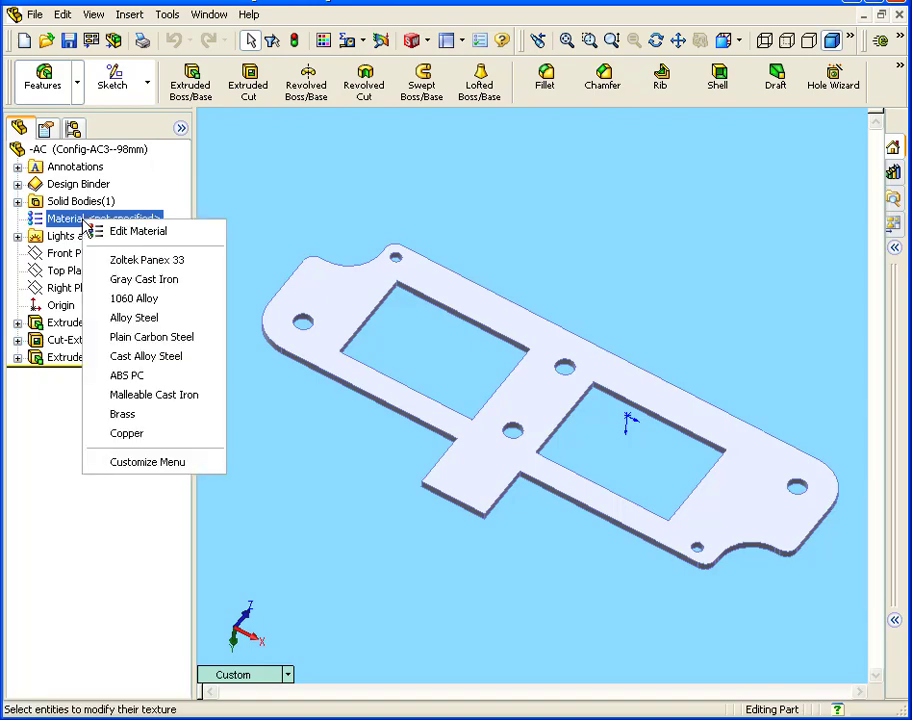
click(142, 232)
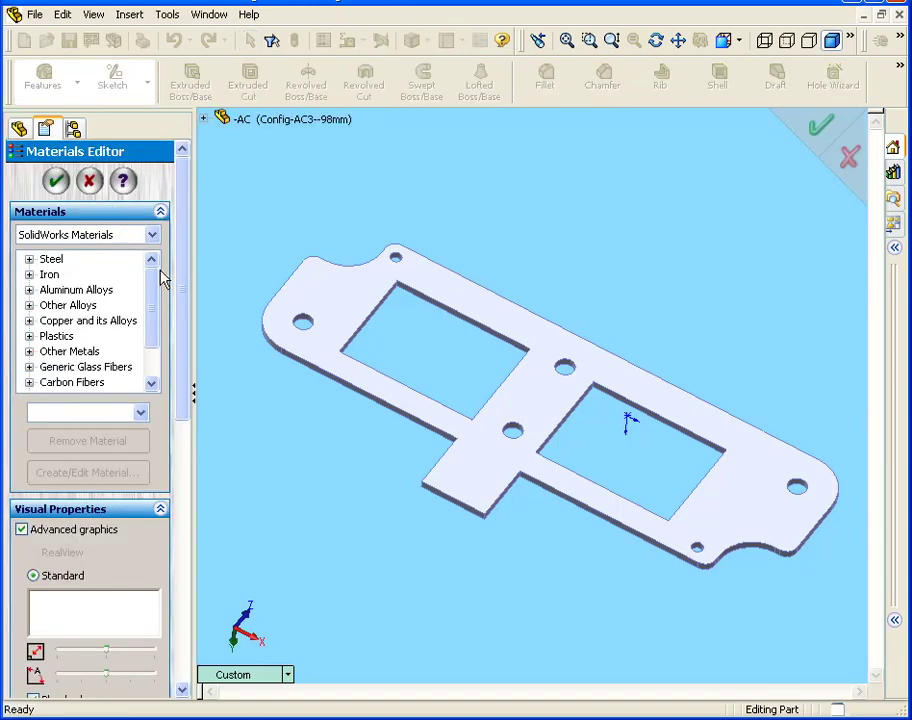
click(29, 337)
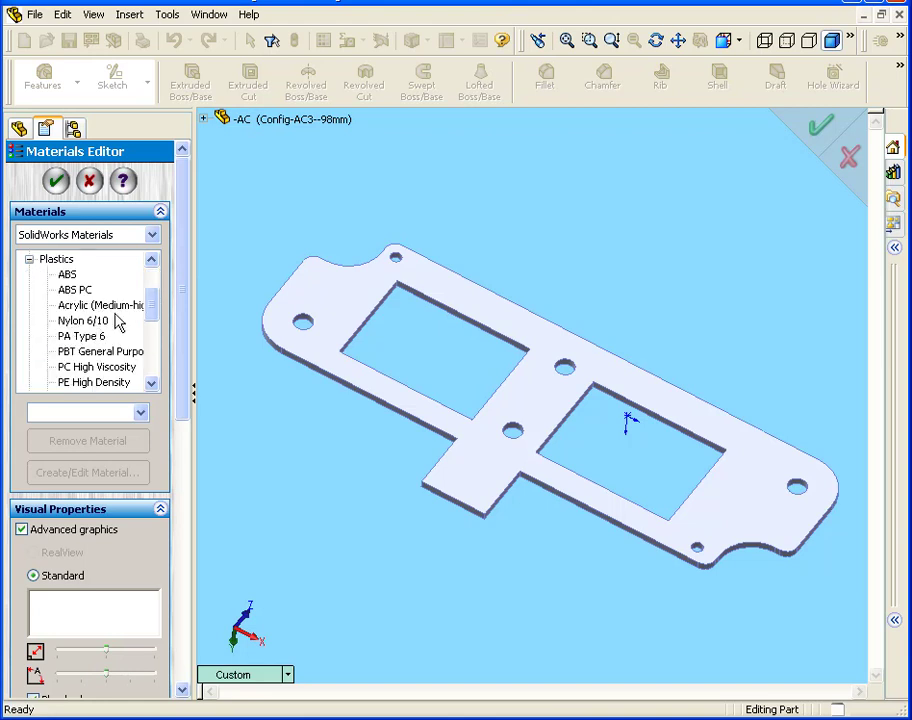
scroll(155, 312, up, 2)
click(29, 336)
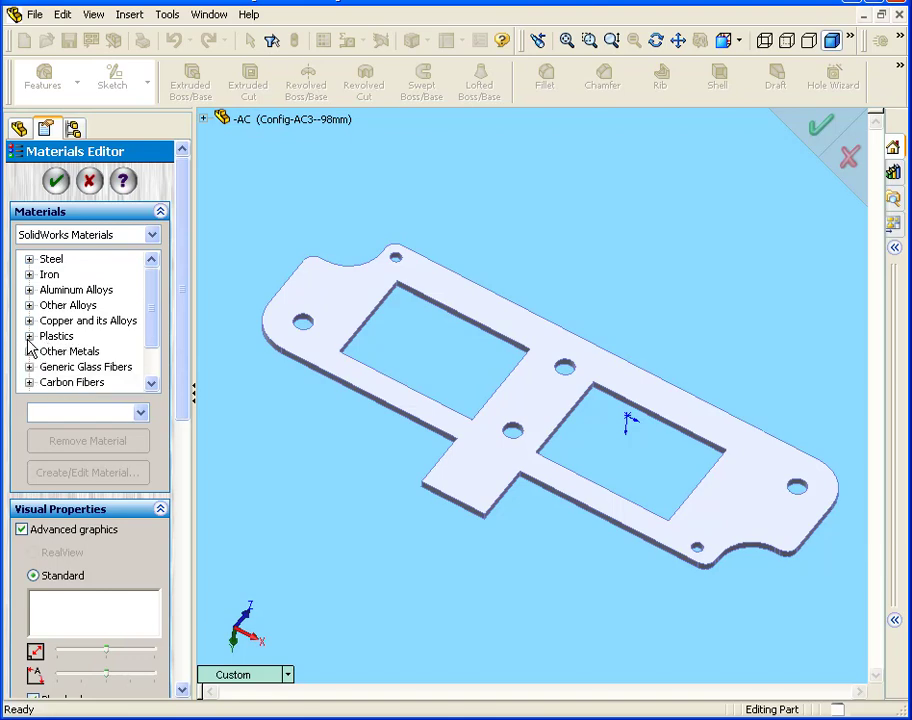
click(29, 382)
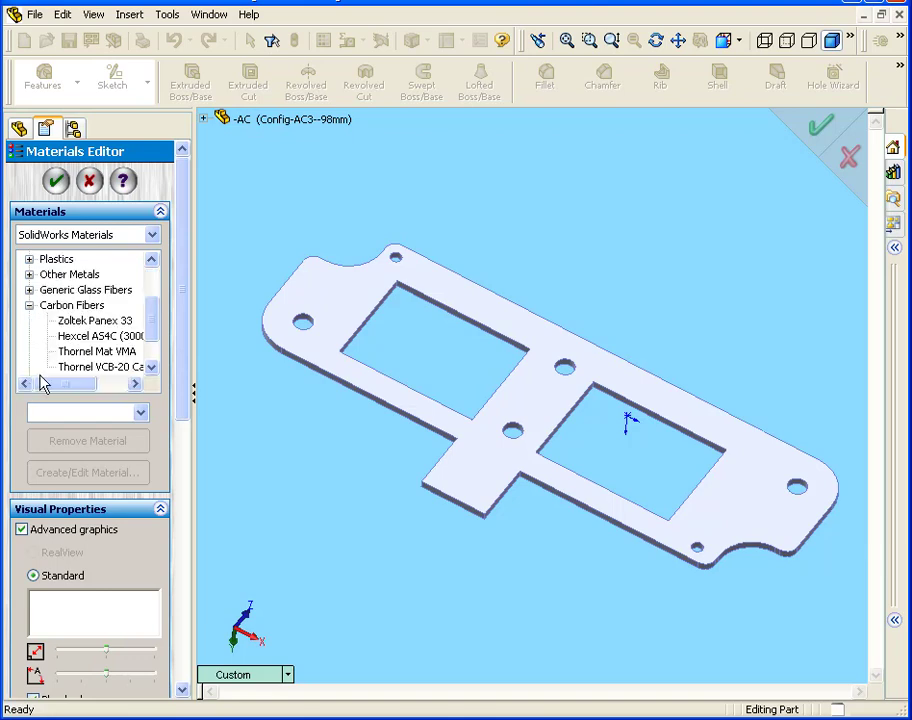
scroll(148, 345, down, 1)
click(116, 290)
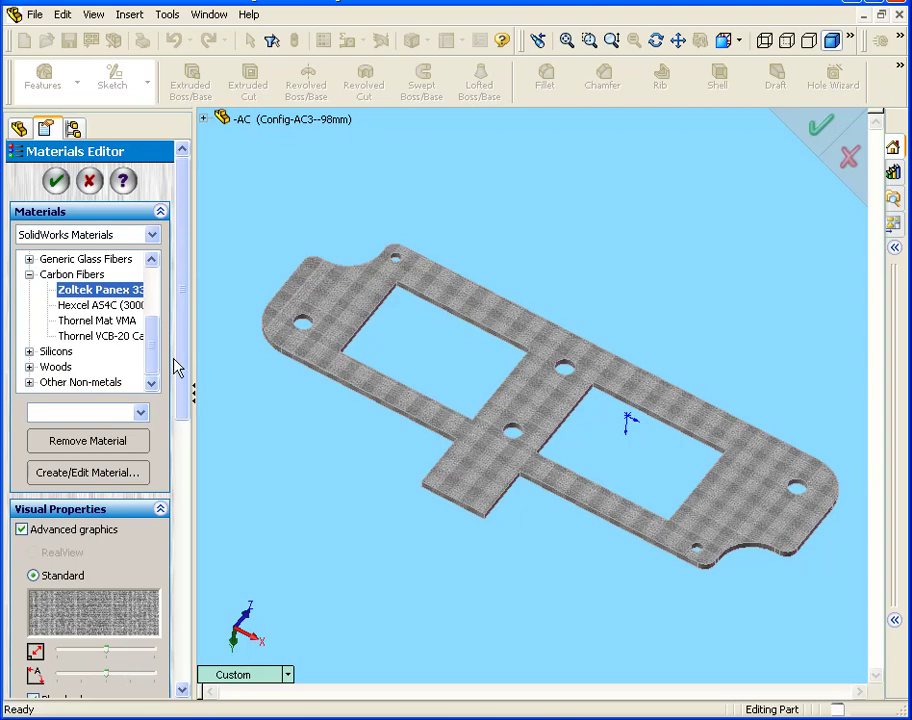
- Collapse the material's visual properties, check its physical properties and apply the material
drag(178, 368, 179, 407)
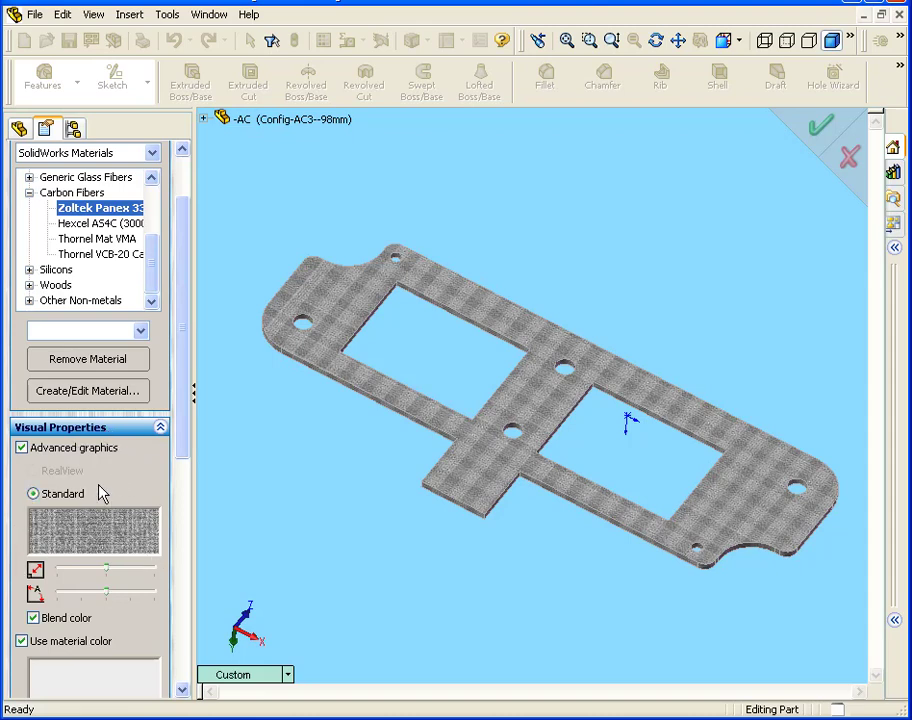
click(161, 428)
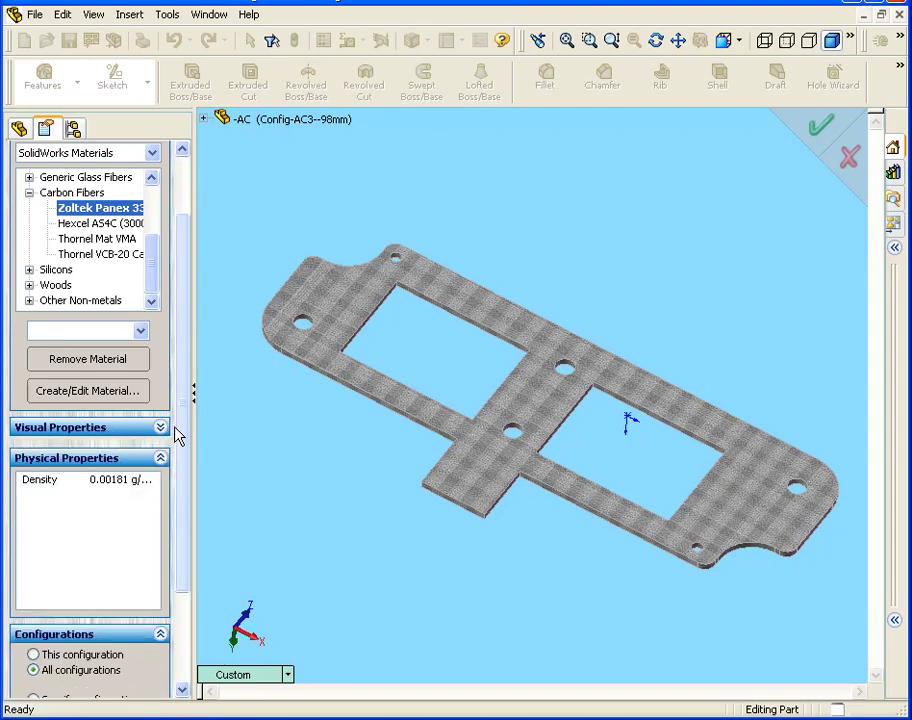
scroll(185, 336, up, 3)
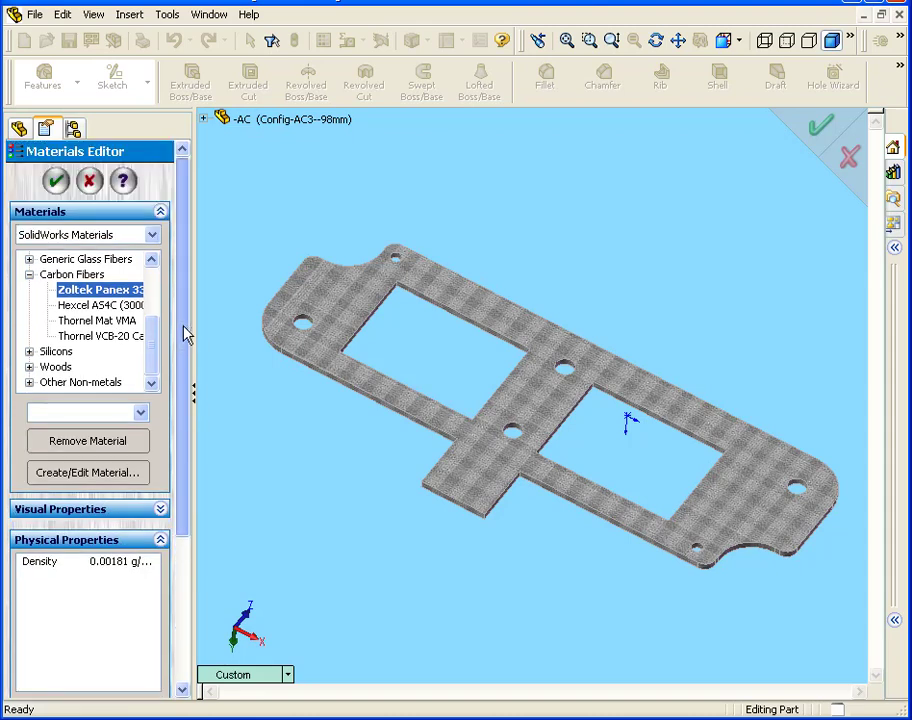
click(57, 181)
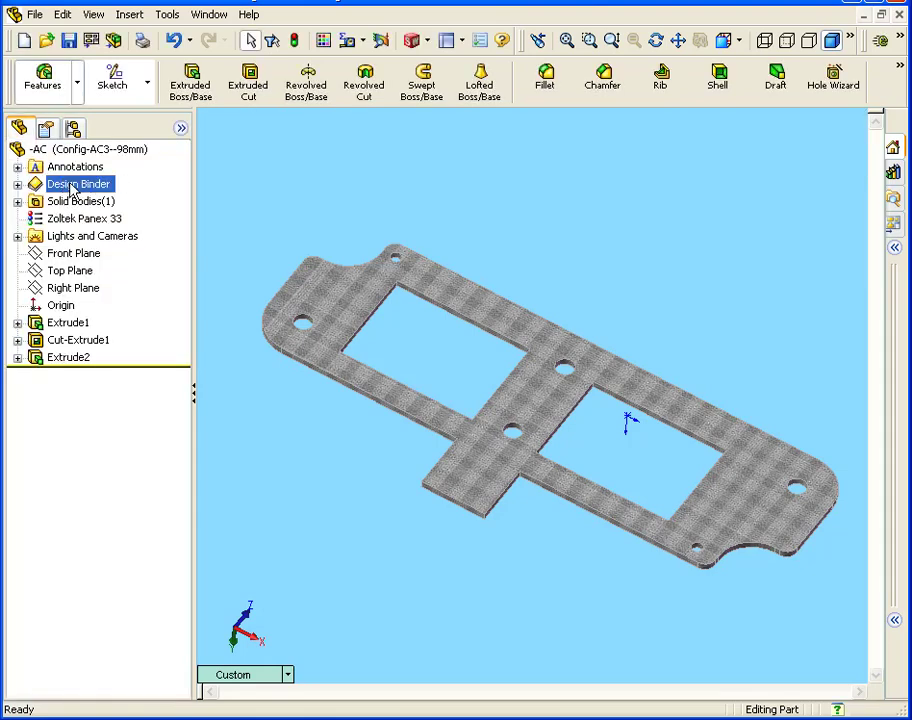
- Choose the plastic composite texture Carbon Fiber 1 for the plate's solid body Extrude2
click(18, 202)
click(80, 218)
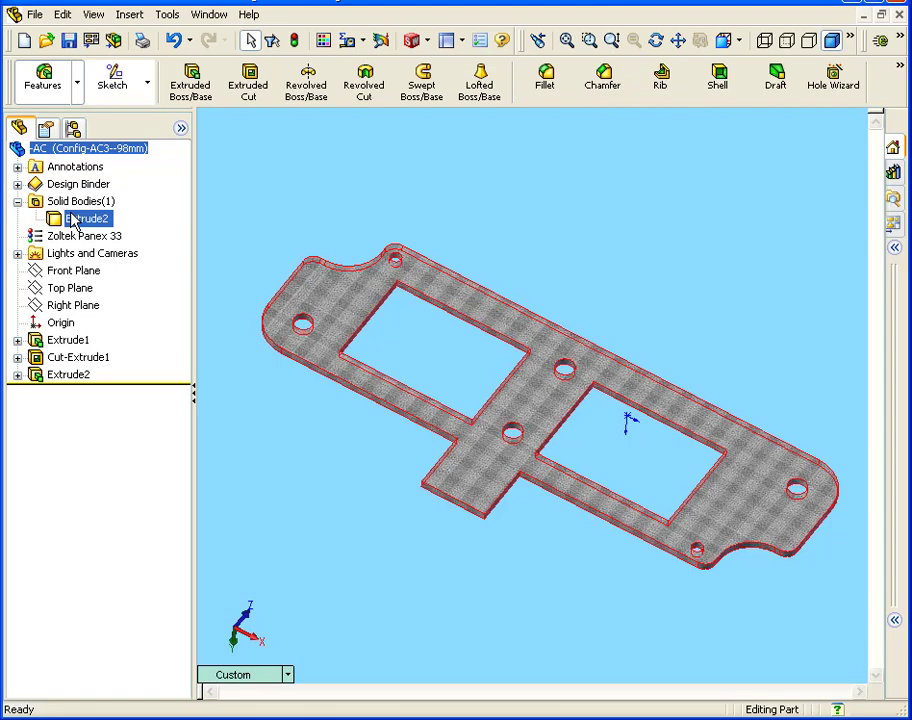
right_click(74, 220)
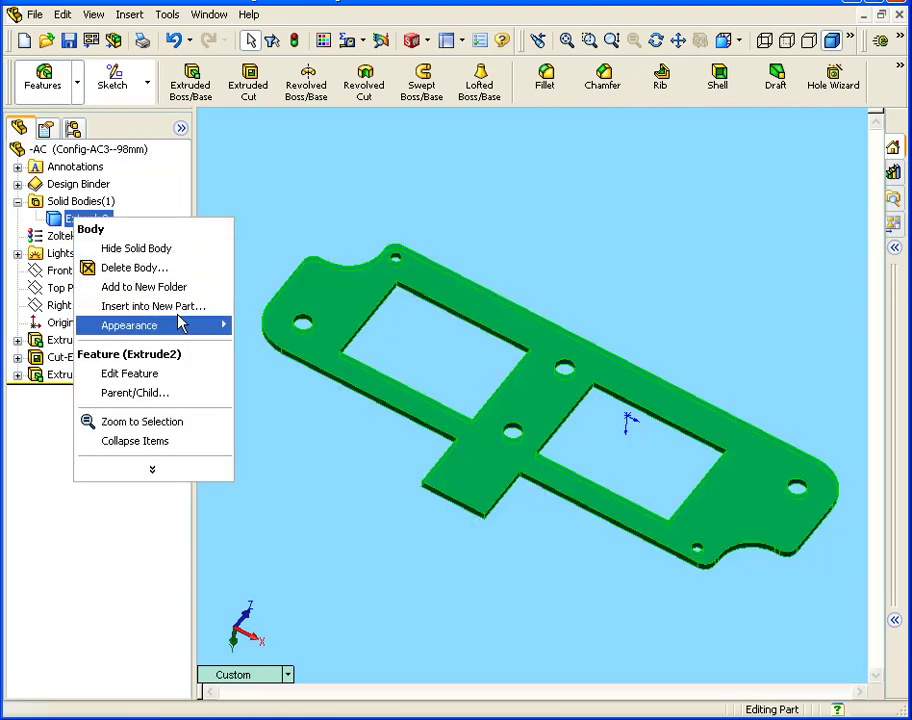
mouse_move(197, 326)
click(303, 347)
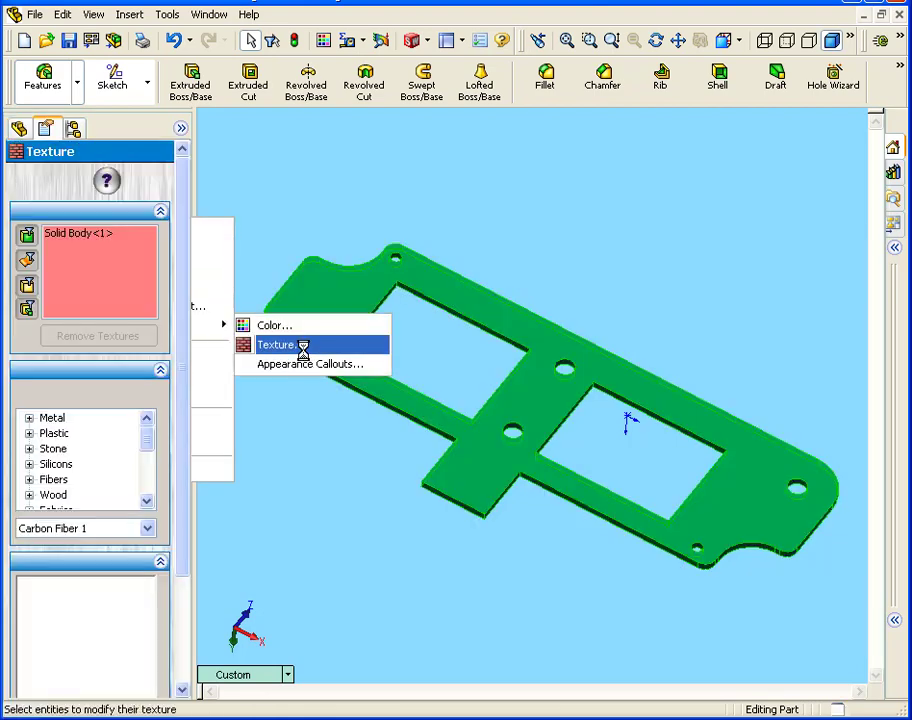
mouse_move(147, 440)
mouse_down()
mouse_move(147, 450)
mouse_move(147, 442)
mouse_up()
click(57, 433)
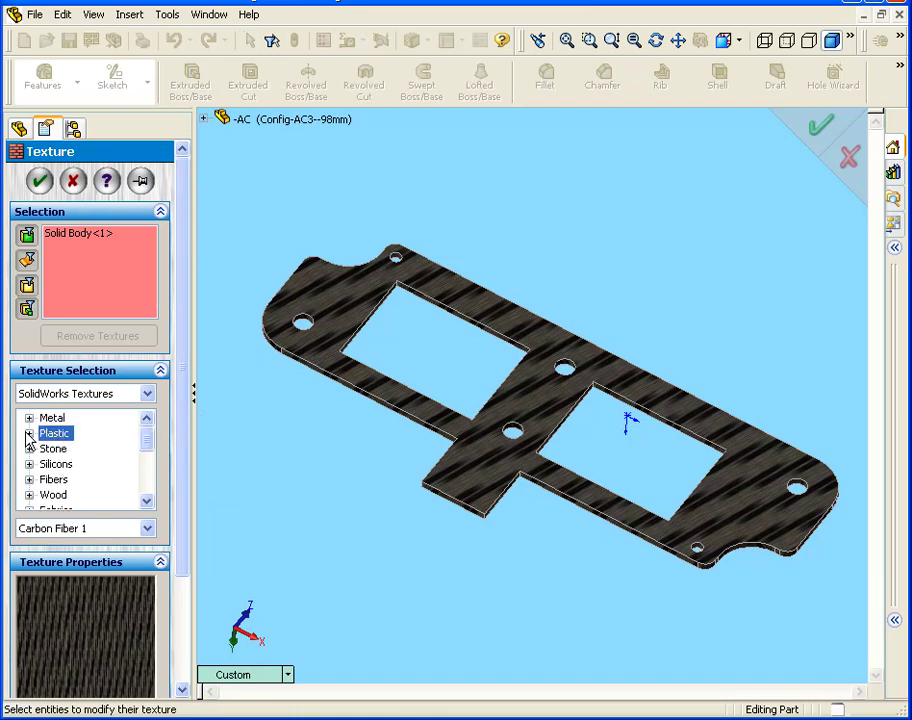
click(30, 437)
double_click(60, 466)
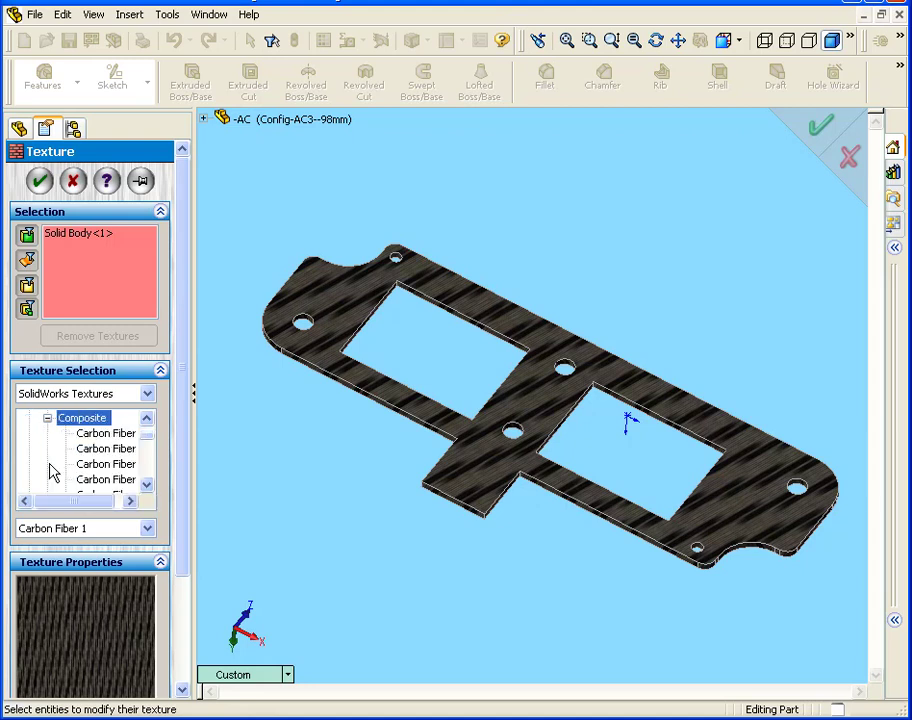
click(118, 433)
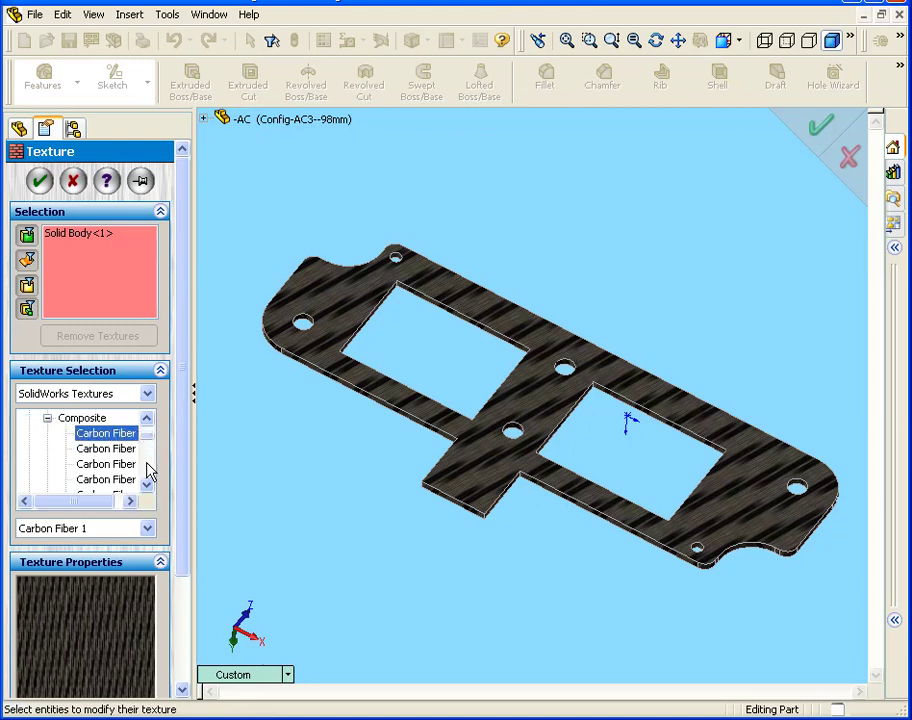
click(82, 451)
click(101, 433)
- Reduce the carbon fiber texture's scale slightly and apply the texture to the body
drag(181, 552, 185, 642)
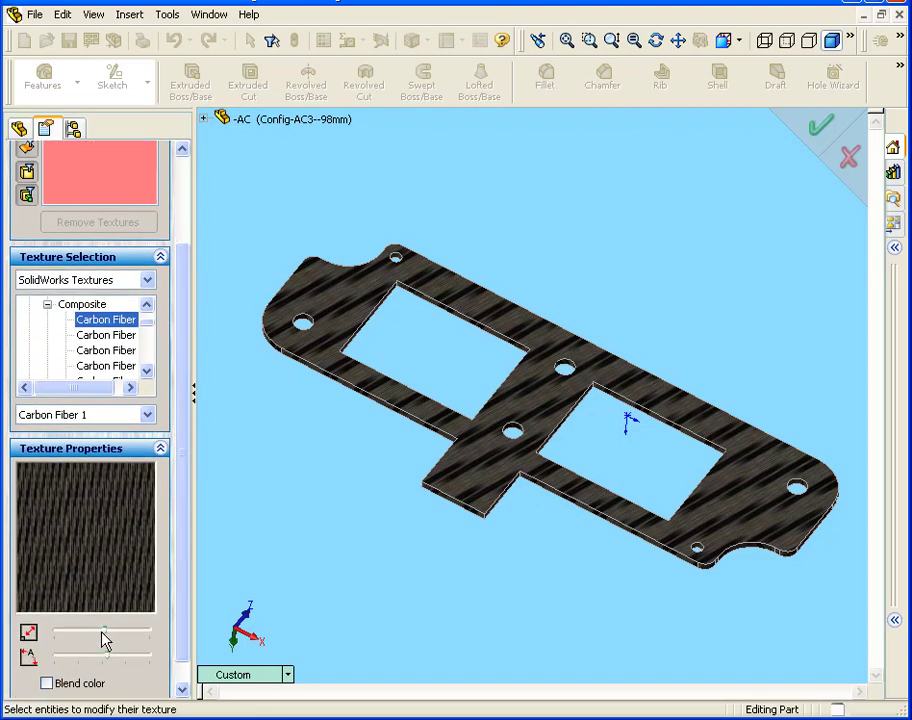
click(96, 631)
mouse_move(96, 631)
mouse_down()
mouse_move(86, 633)
mouse_move(97, 632)
mouse_up()
drag(177, 623, 202, 521)
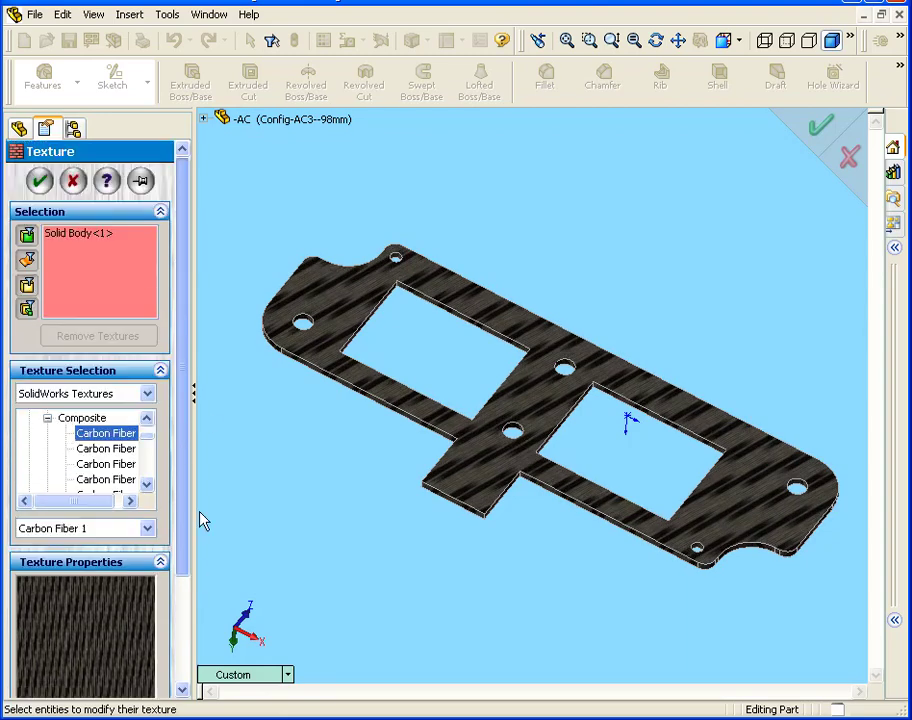
click(39, 180)
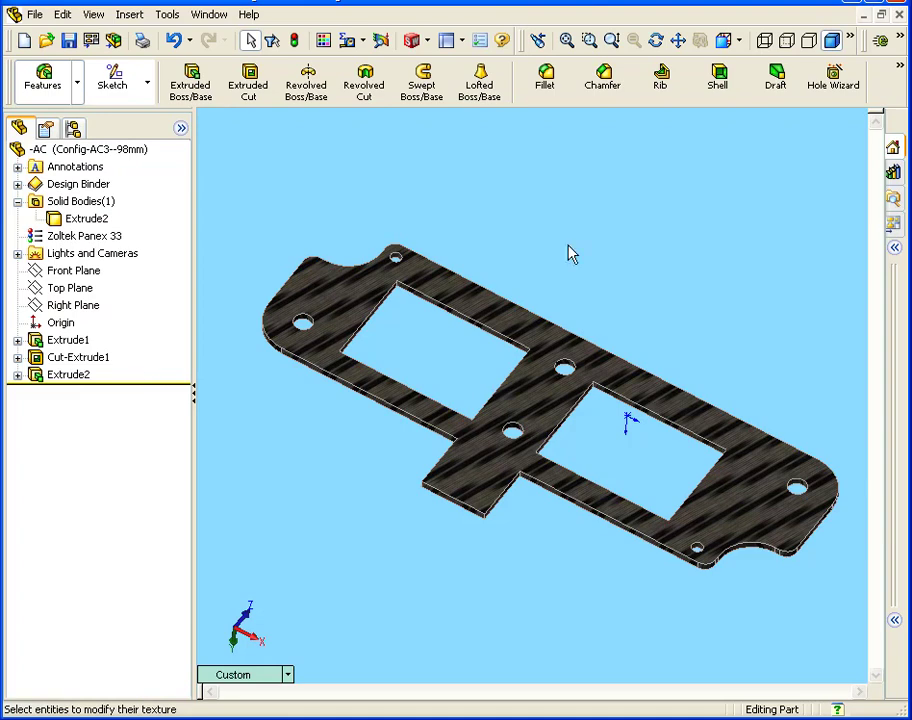
- Publish the plate's current configuration to eDrawings and rotate the published model slightly
click(881, 42)
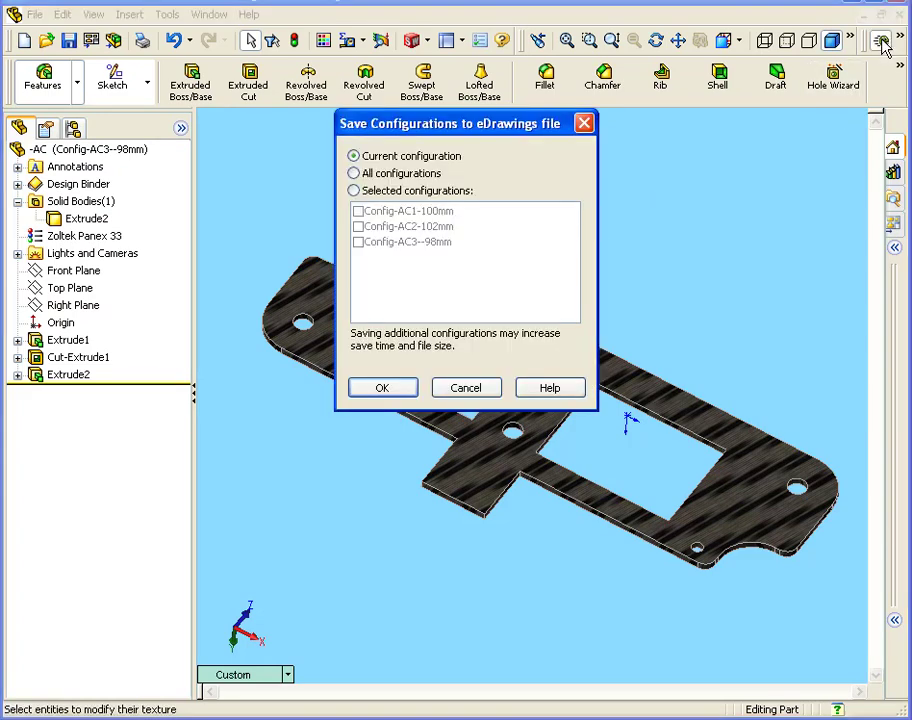
click(399, 389)
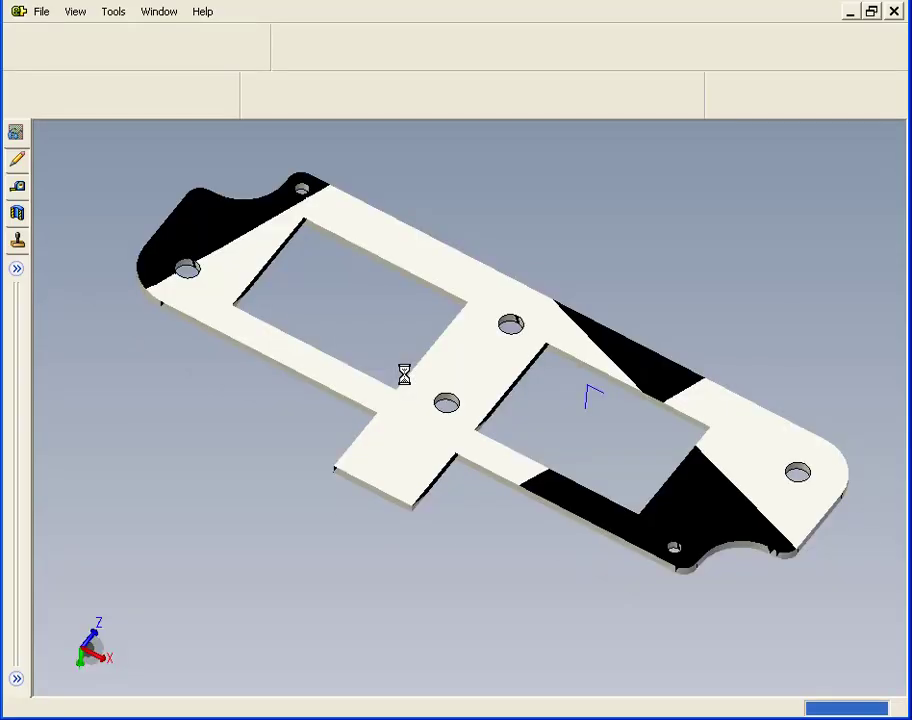
drag(500, 400, 401, 443)
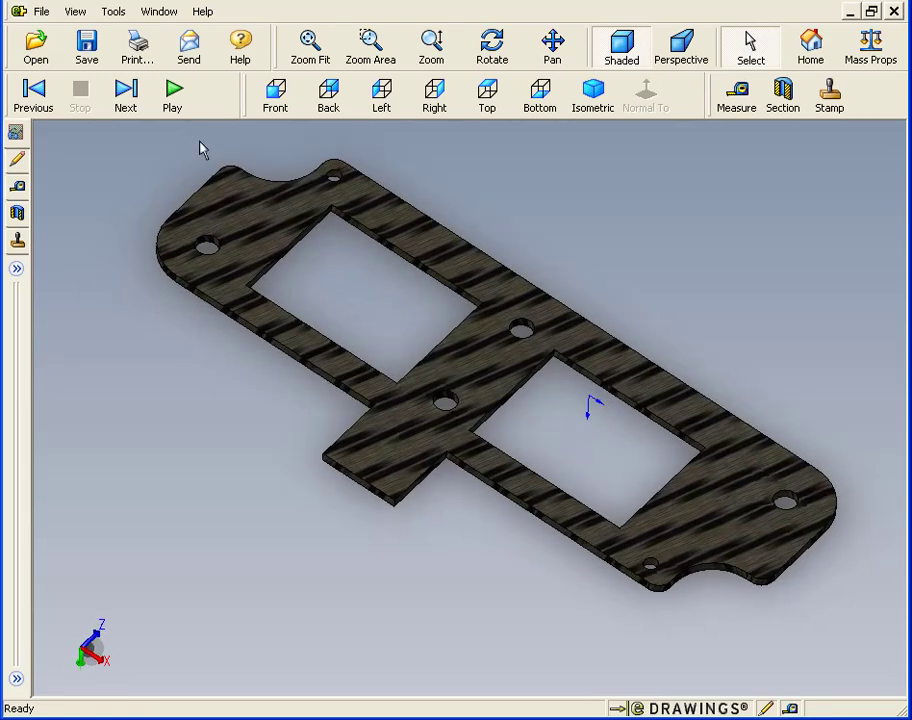
- Check the plate's mass properties in millimeters with 4 decimal places
click(113, 12)
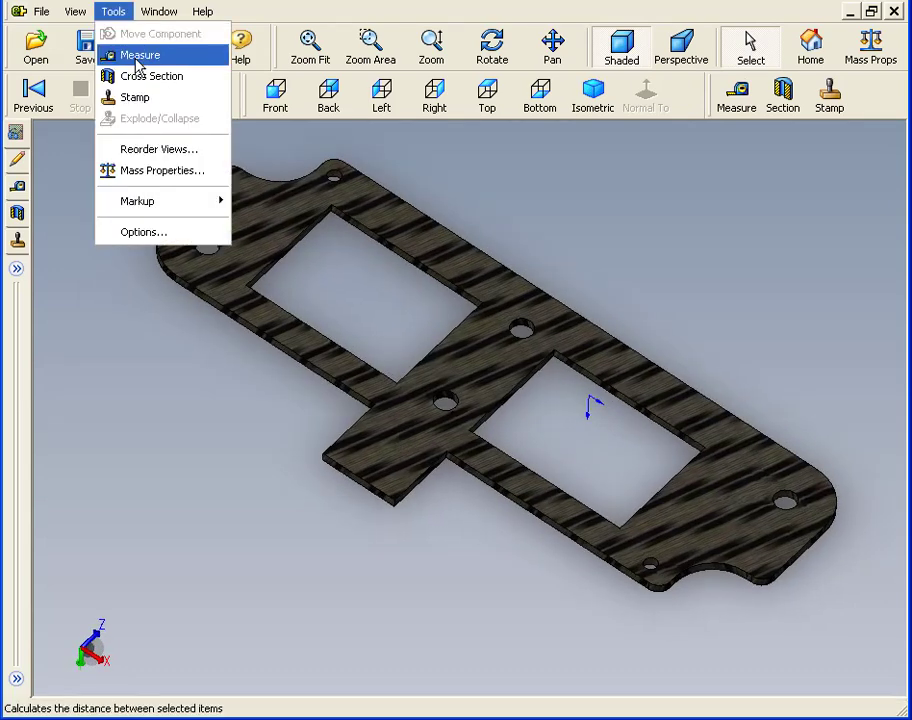
click(196, 172)
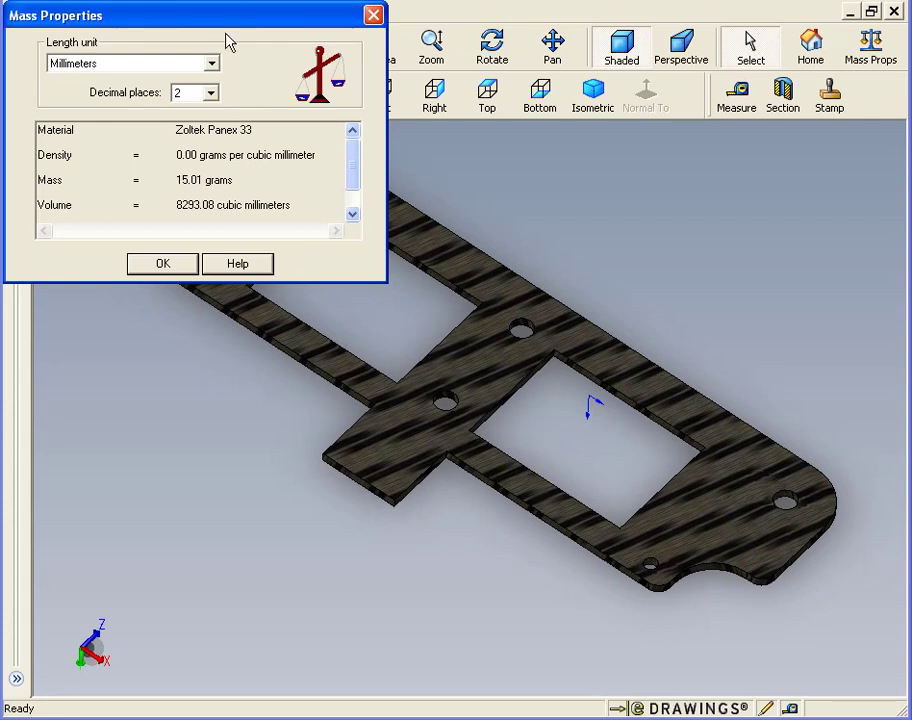
drag(229, 17, 284, 36)
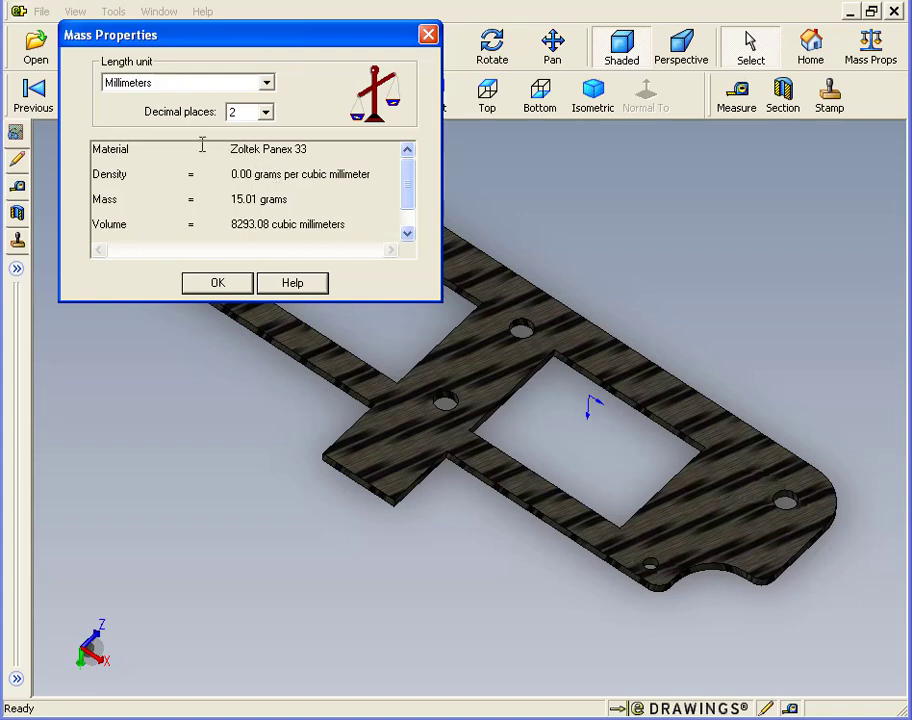
click(268, 114)
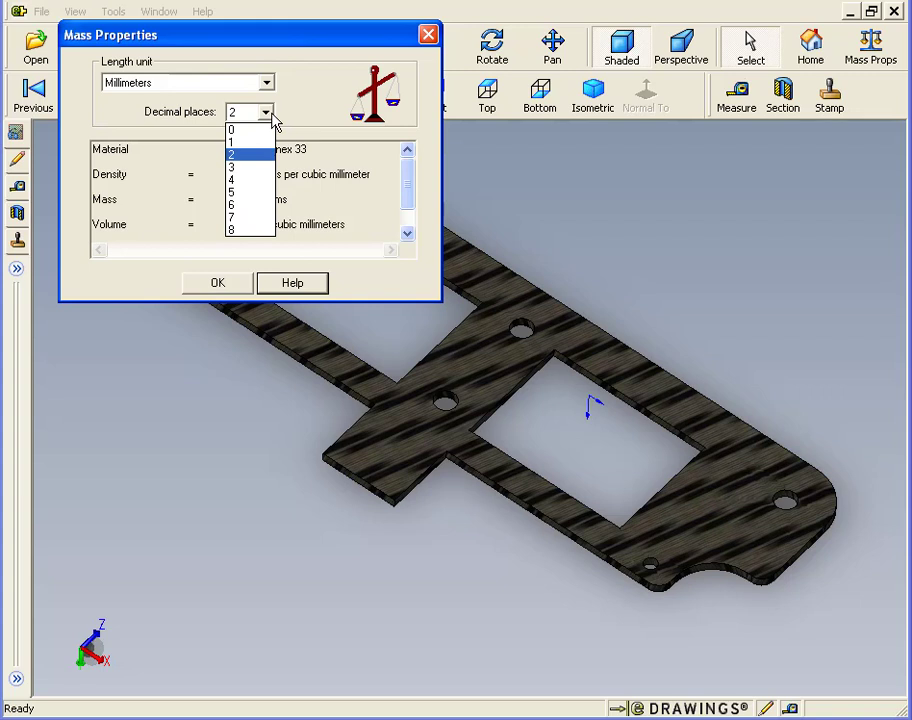
click(260, 184)
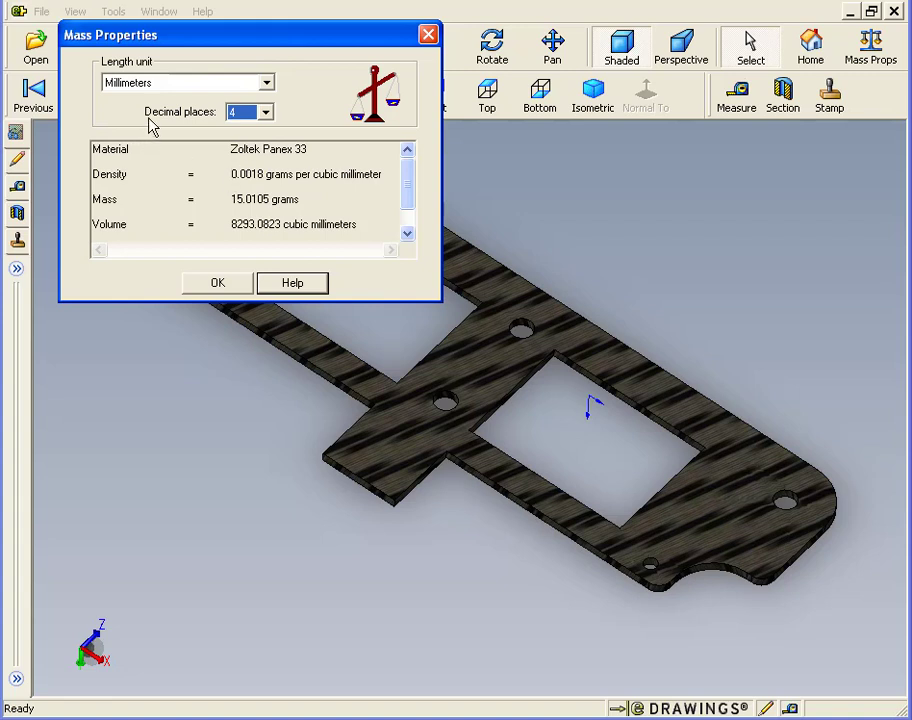
- Show the mass properties with microns as the length unit and close them
click(267, 84)
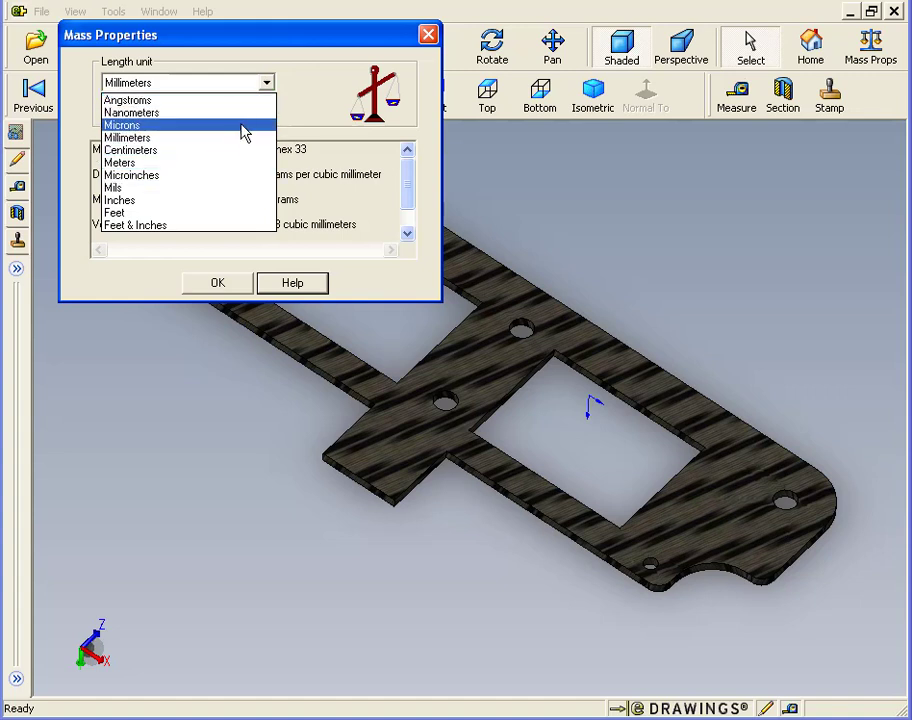
click(242, 126)
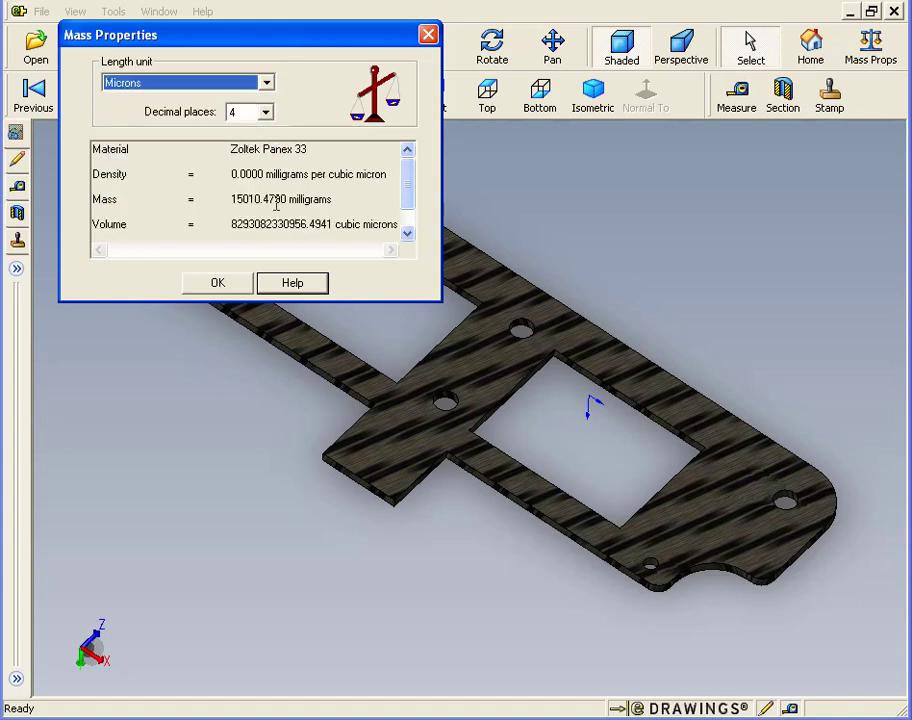
click(218, 283)
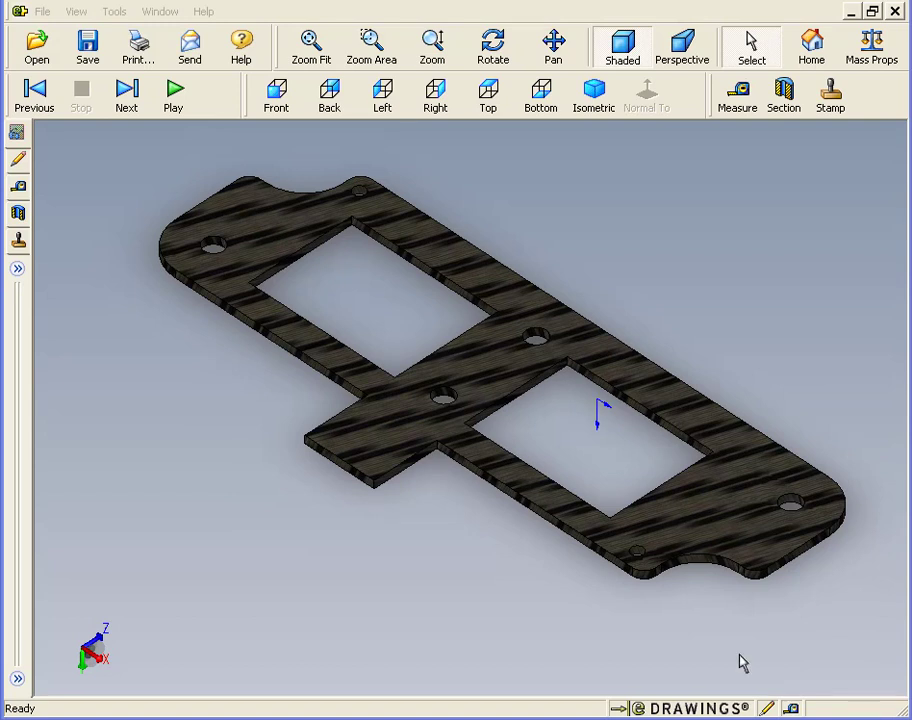
- Bring up the markup comments and tools for the plate and look through the available markup commands
click(17, 269)
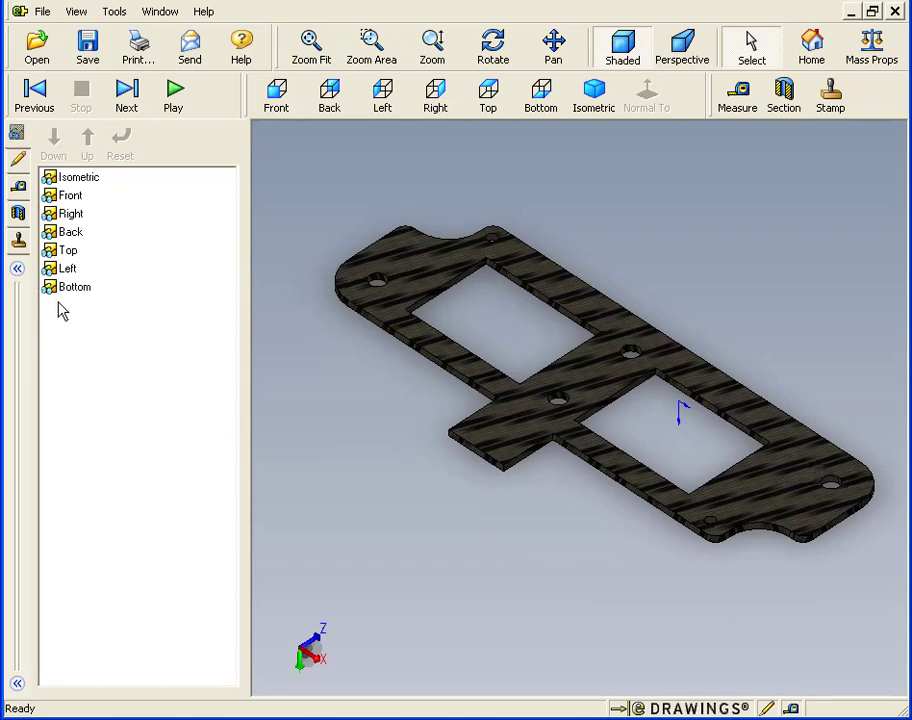
click(18, 162)
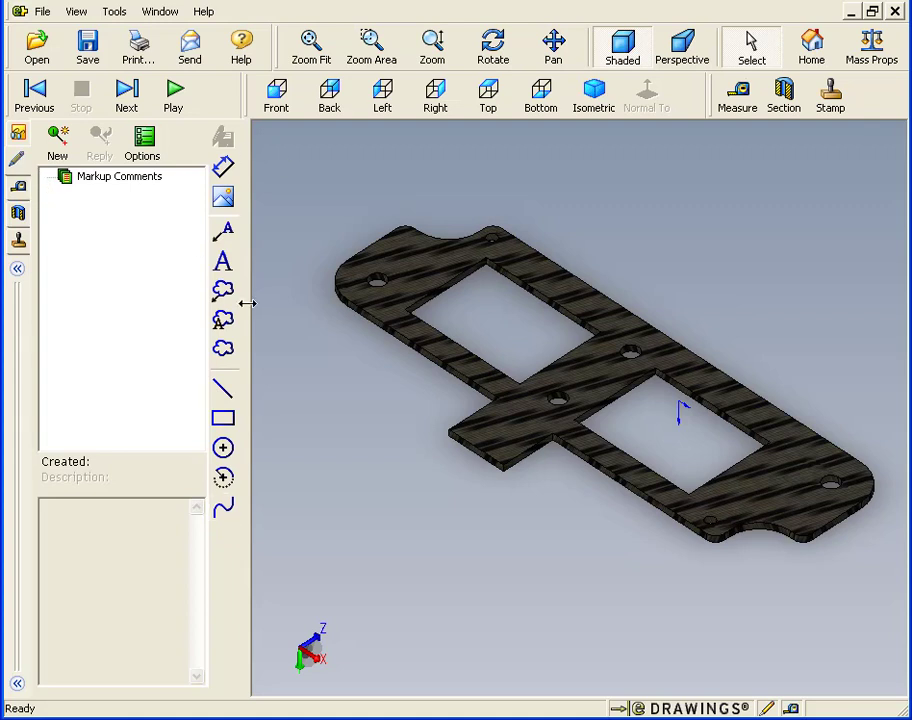
click(116, 12)
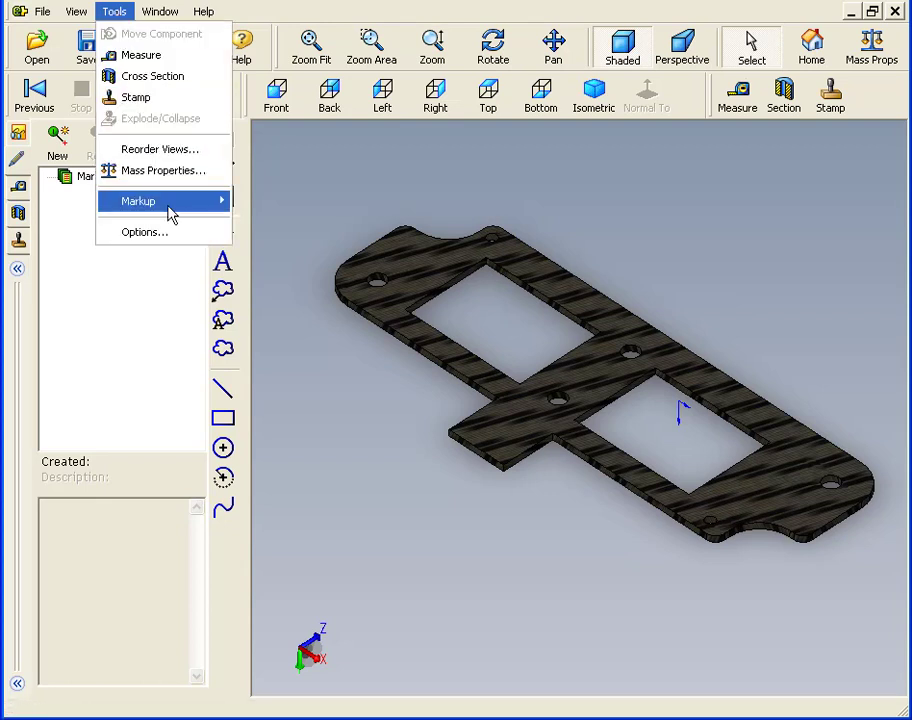
mouse_move(170, 204)
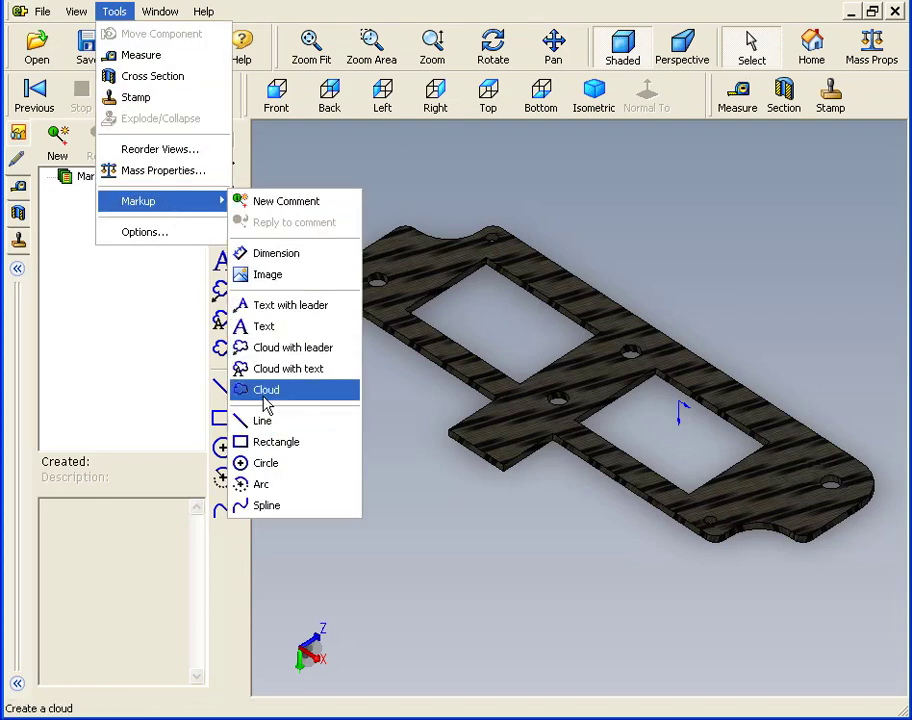
click(118, 298)
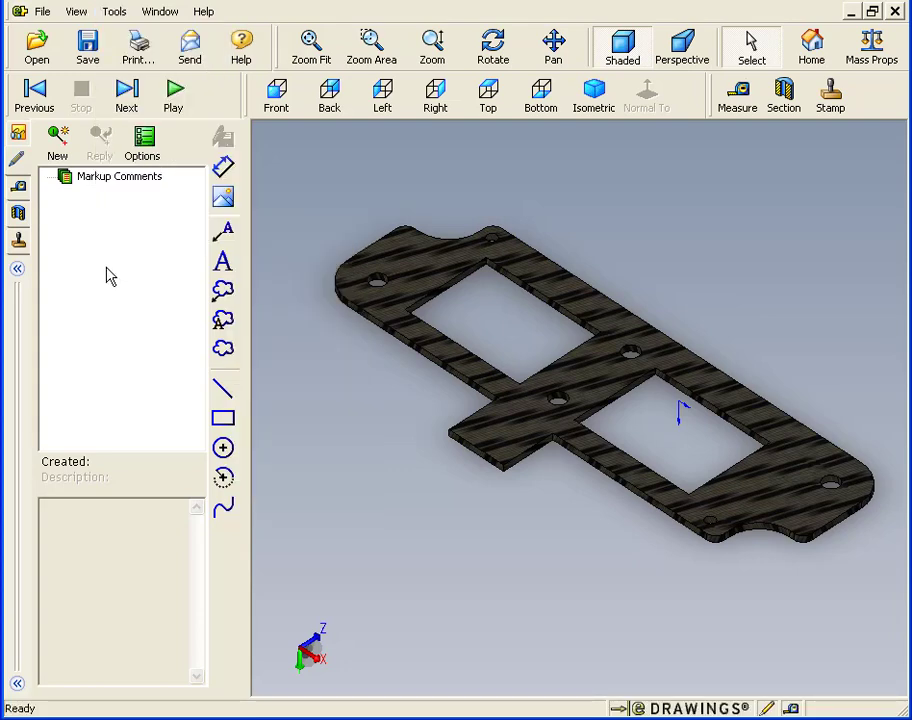
- Enter the reviewer's full name, e-mail address and phone number in the markup comment preferences and apply them
click(148, 152)
drag(165, 5, 335, 113)
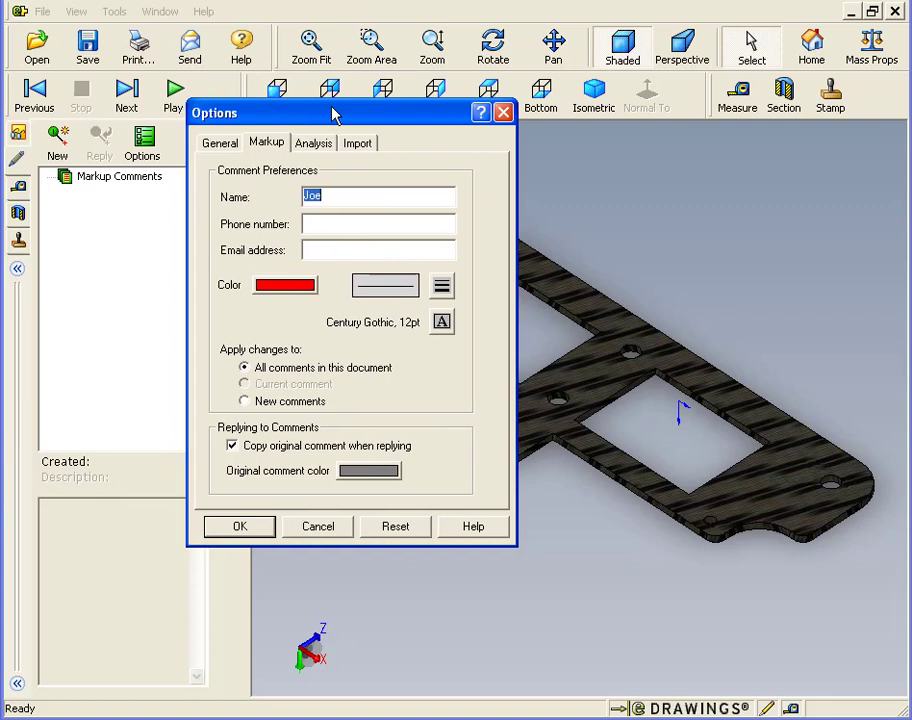
click(333, 196)
click(309, 247)
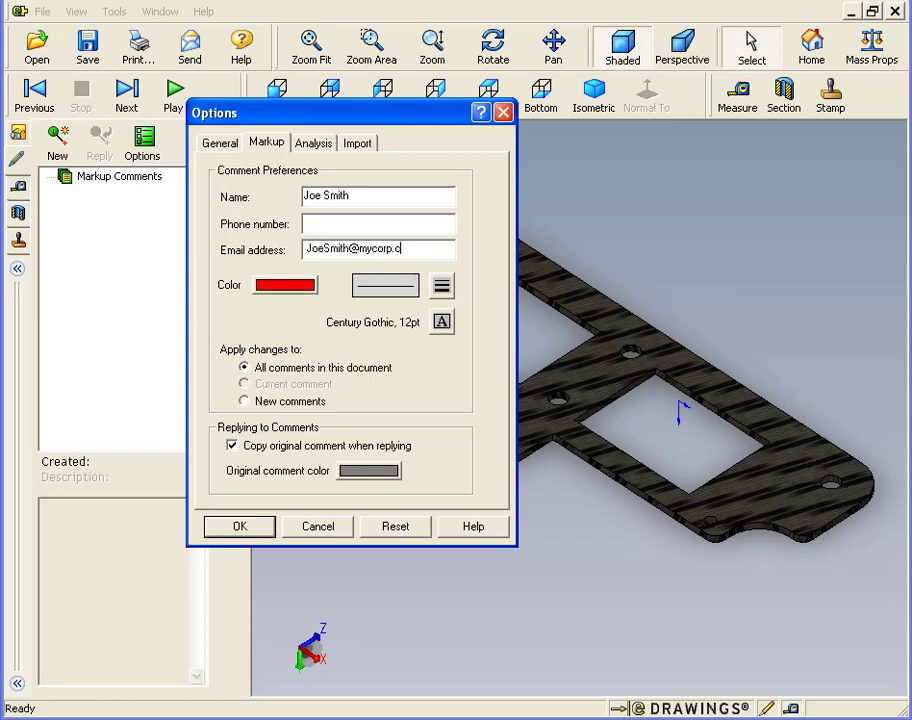
text(om)
click(365, 226)
text(888)
click(240, 526)
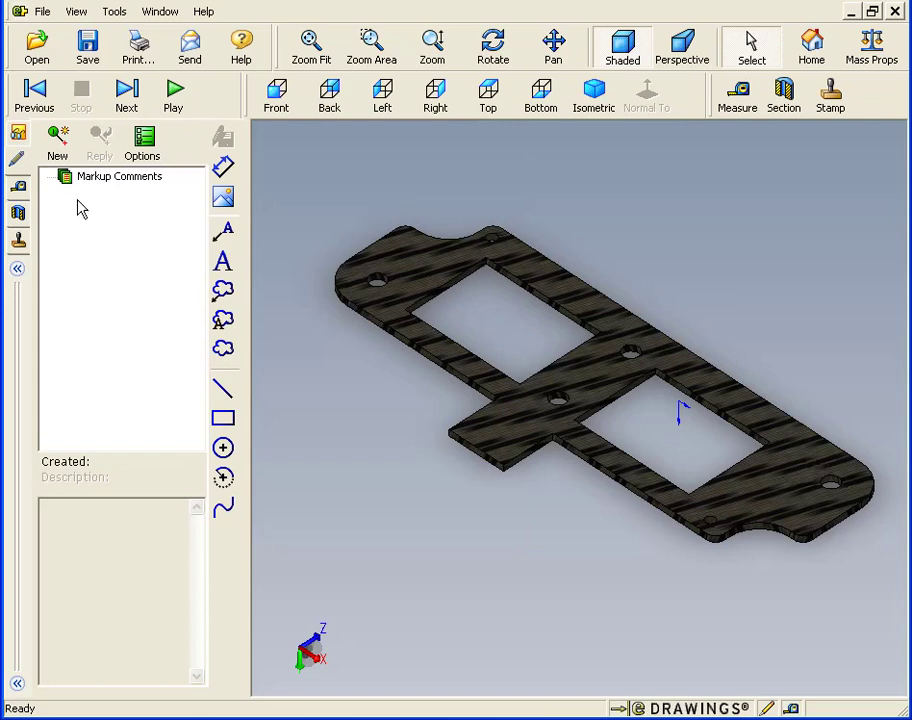
- Start a new markup comment and, filtering for edges, dimension the width between the two side edges of the plate's protruding tab
click(58, 140)
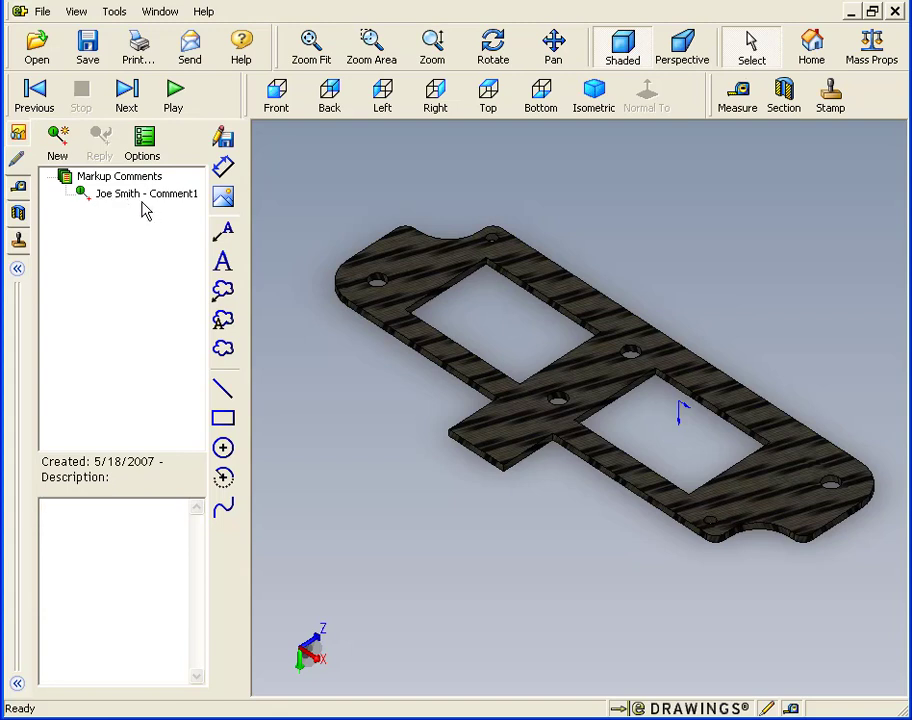
click(222, 170)
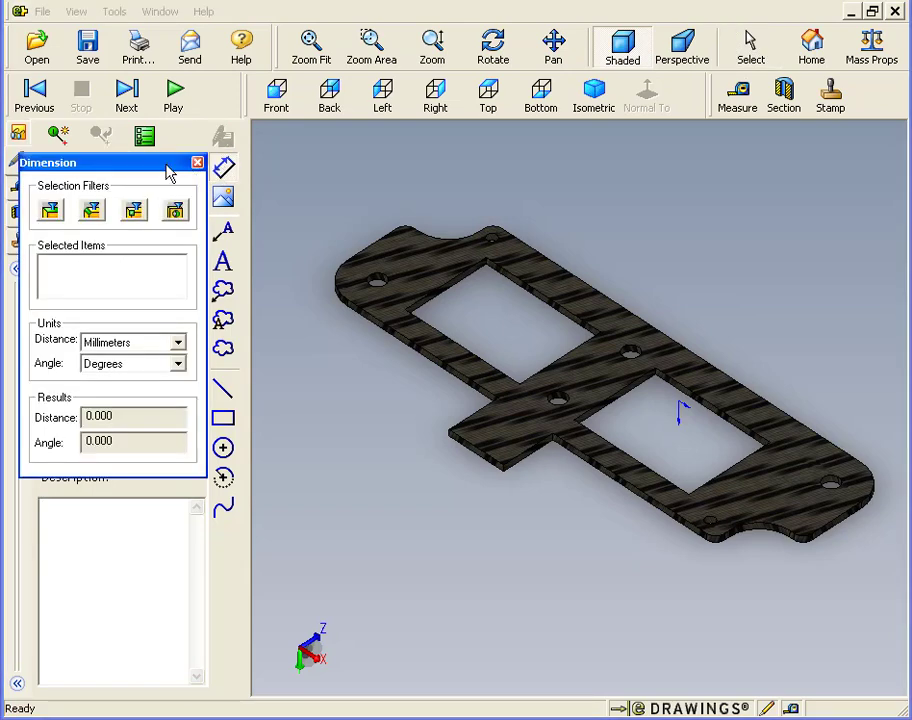
drag(162, 171, 174, 175)
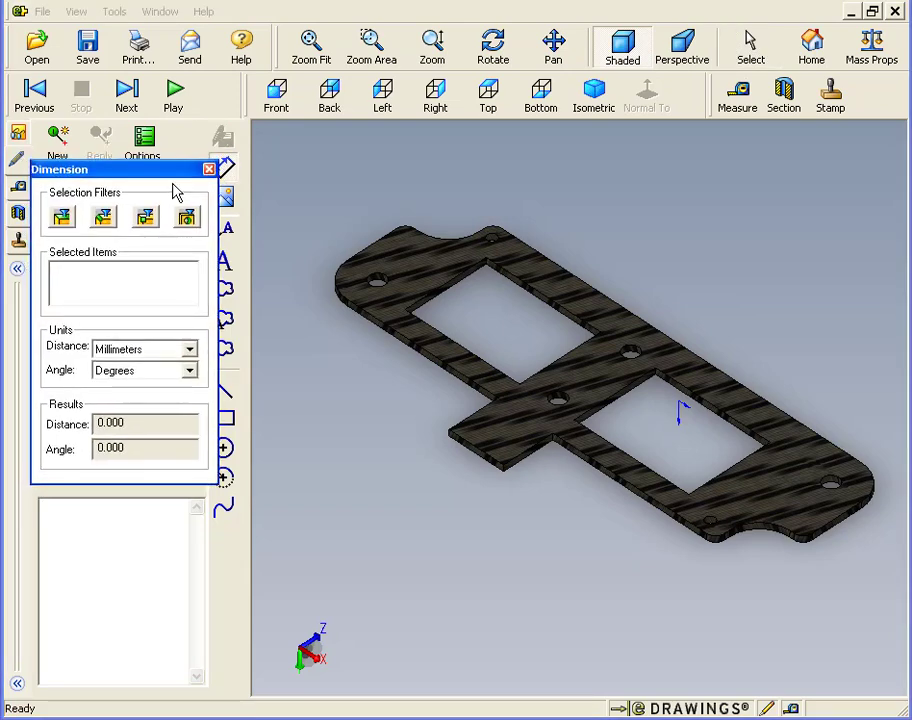
click(105, 220)
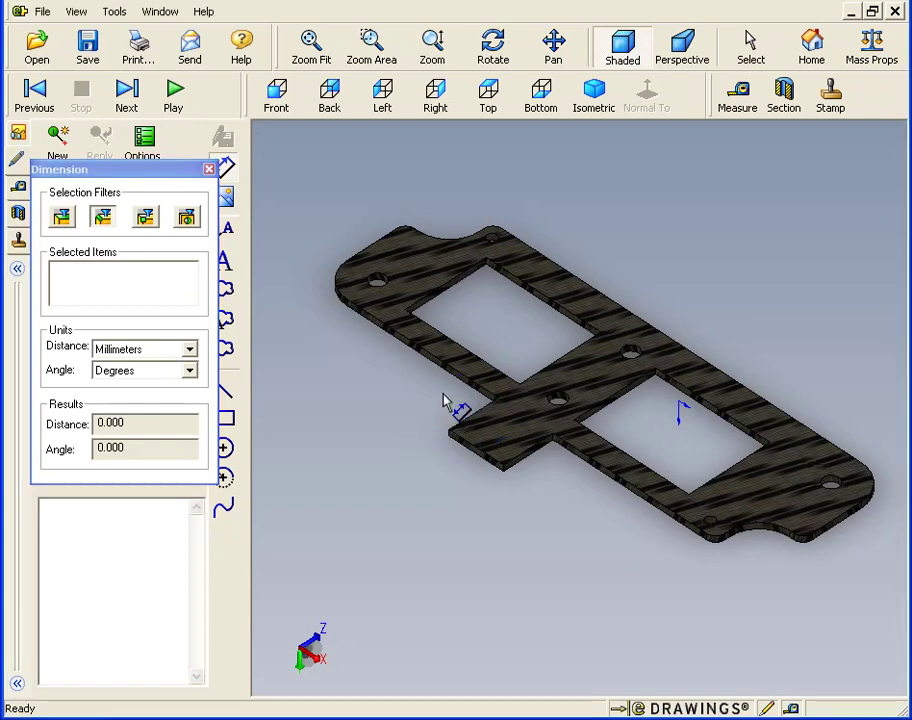
scroll(446, 402, up, 3)
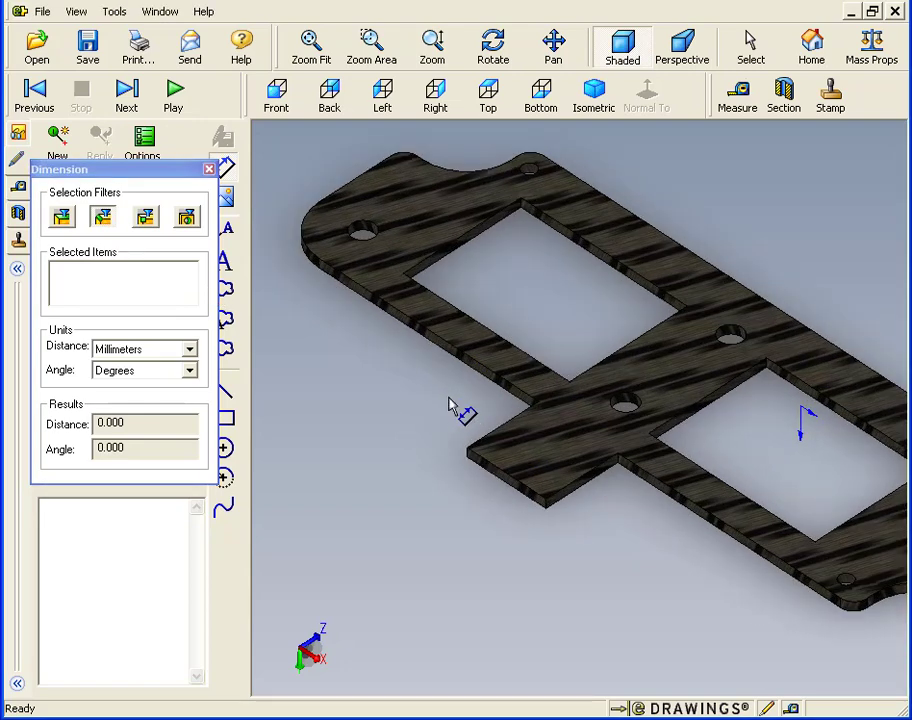
click(495, 433)
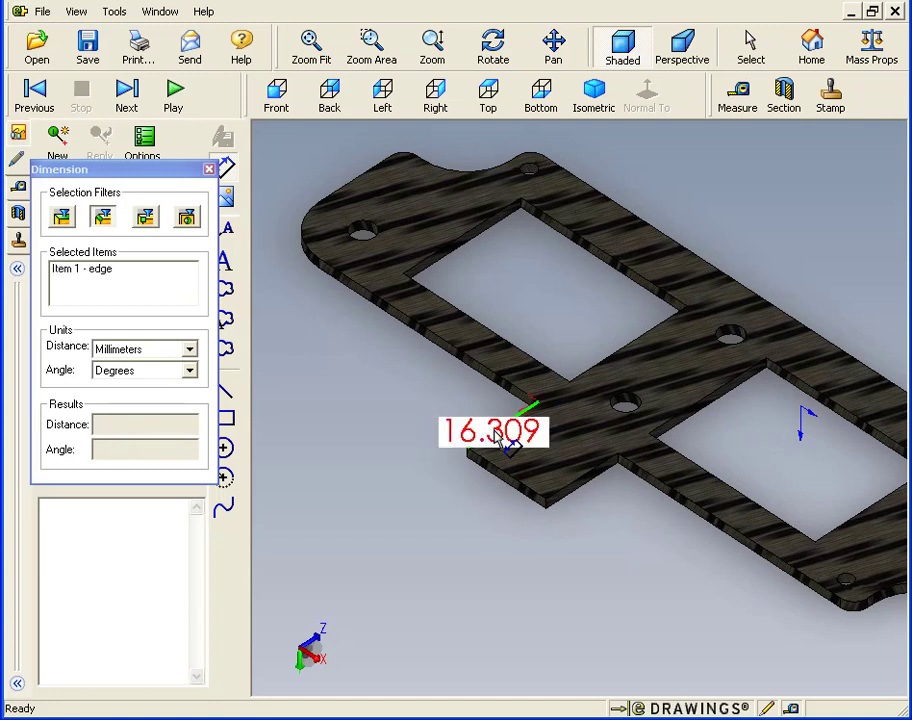
click(560, 497)
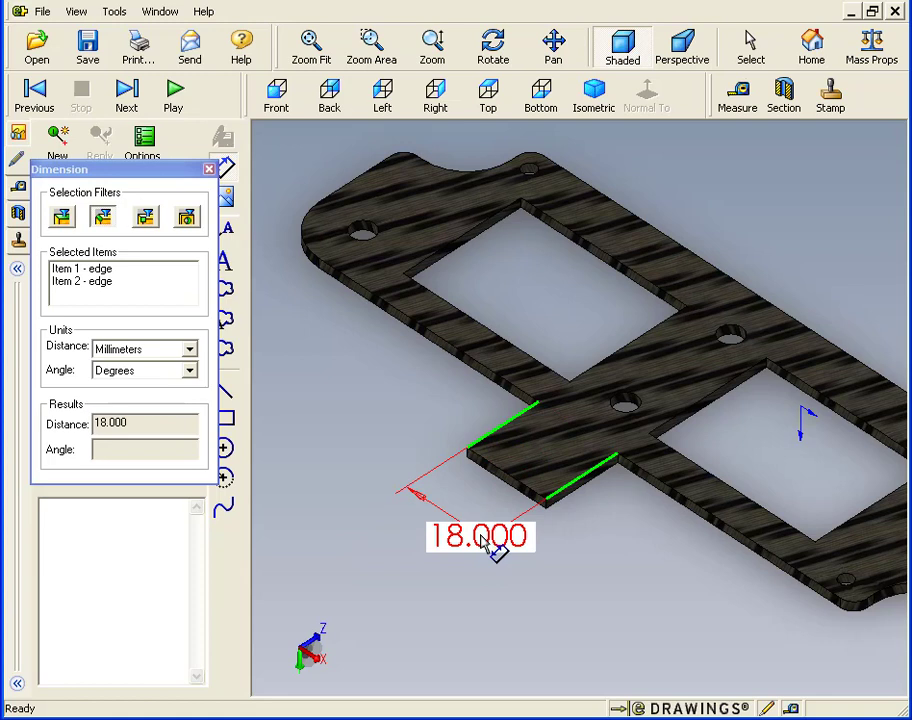
click(482, 540)
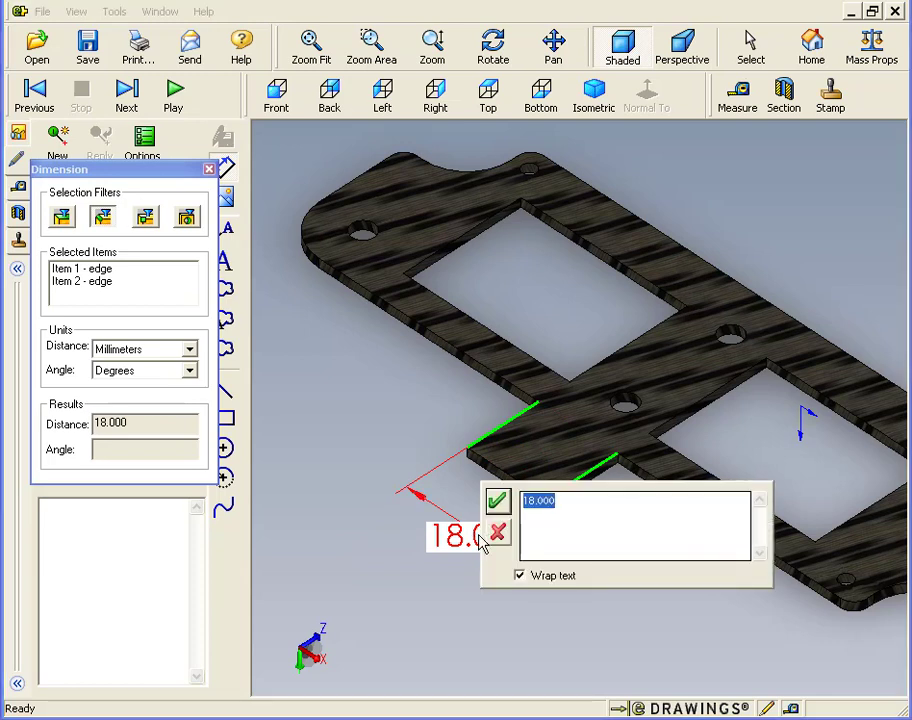
- Change the tab width dimension's text to "19.000 Check this dimension" and accept it
click(534, 500)
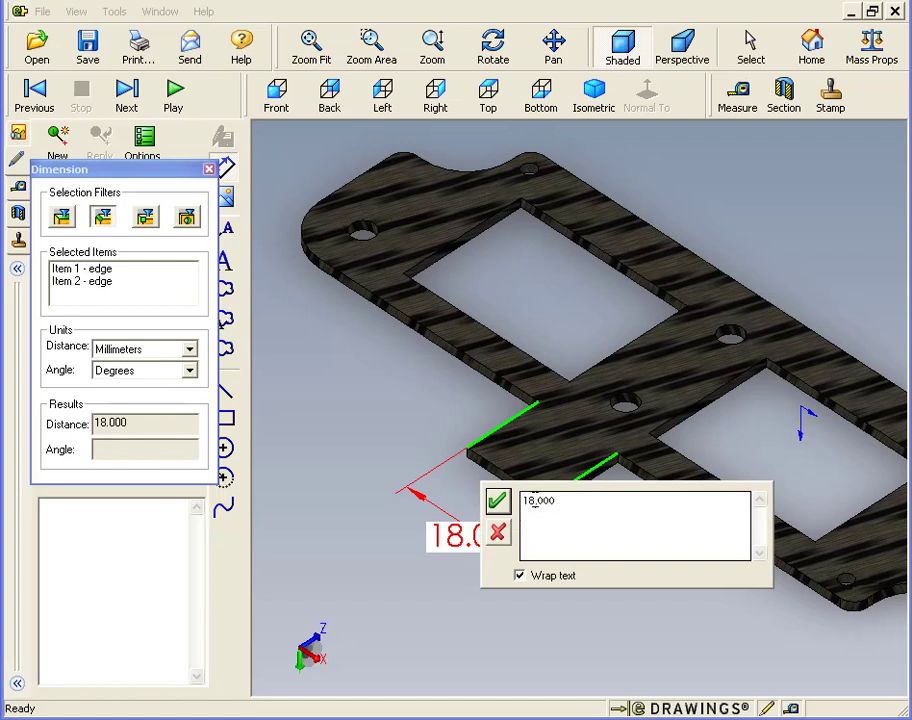
drag(534, 500, 529, 500)
text(9)
text(Check this d)
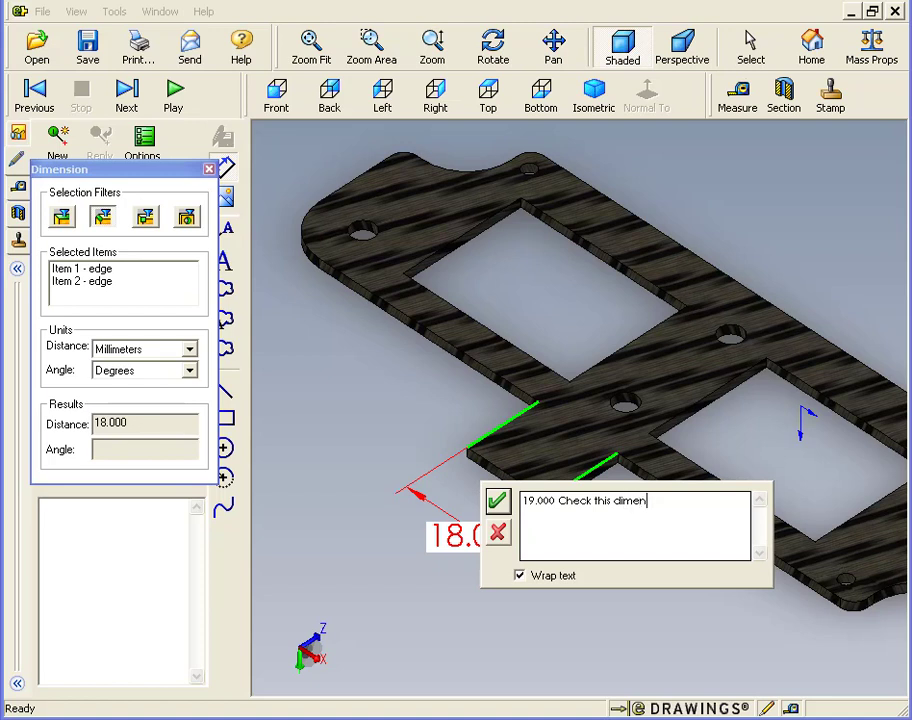
text(imension)
click(497, 501)
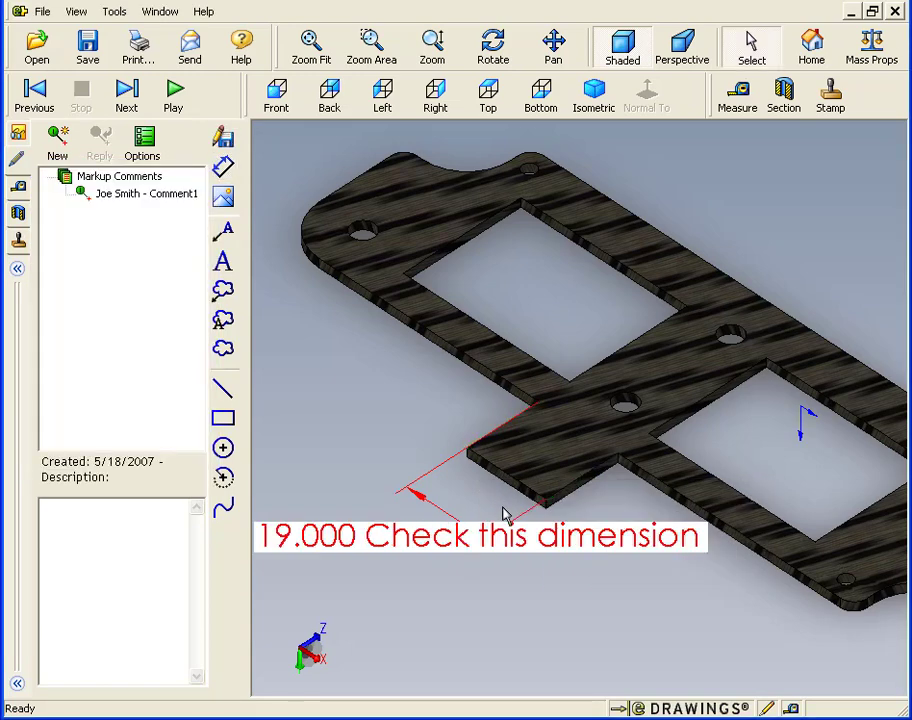
- Select the tab width dimension and enter "My Comments" as the comment's description
click(505, 515)
click(133, 520)
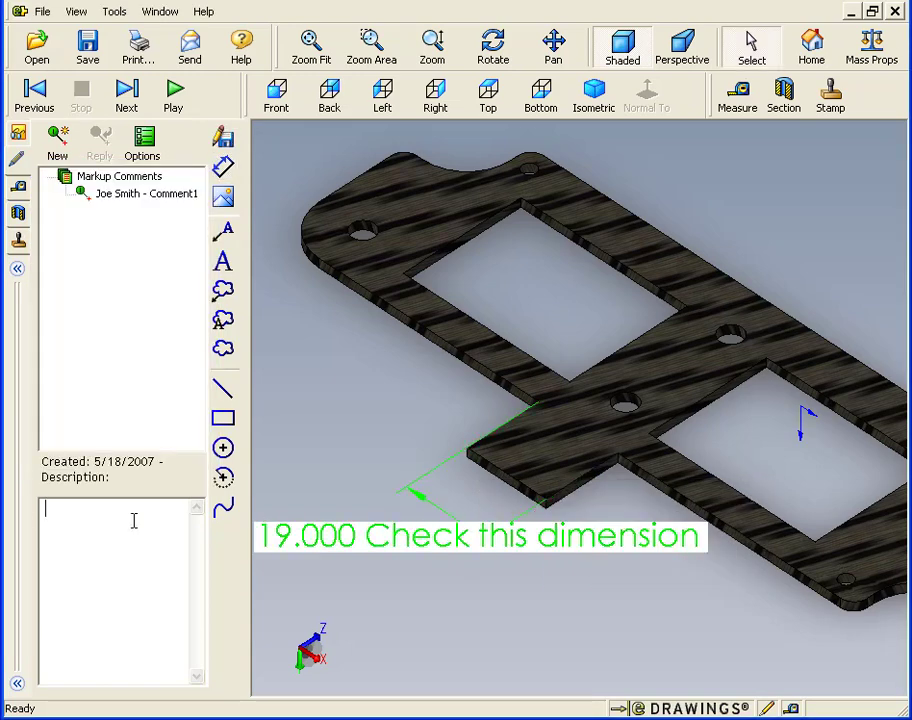
text(My Comment)
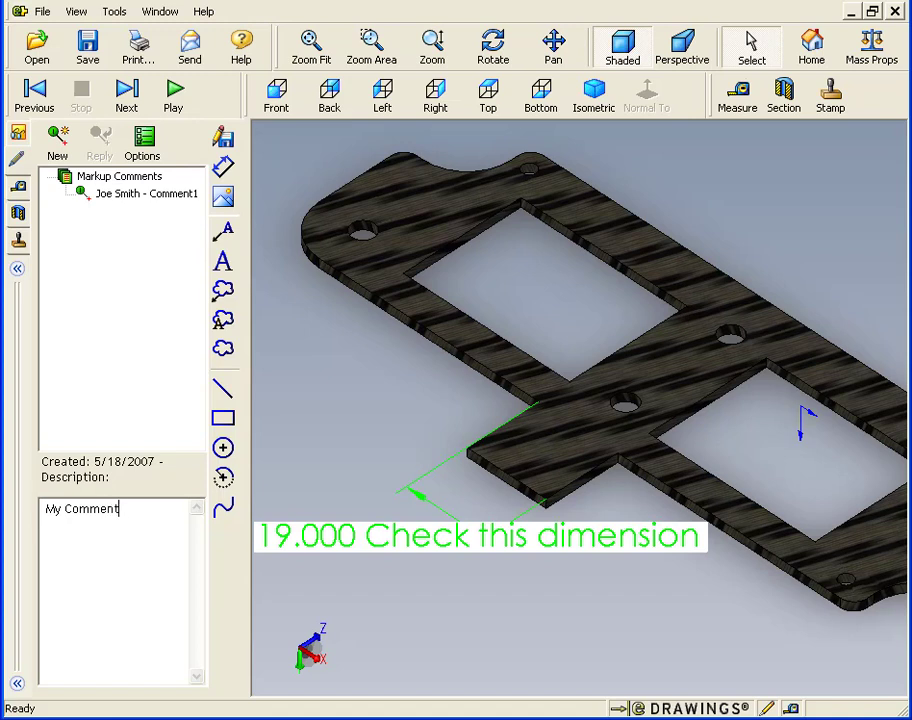
text(s)
- Open the properties of the tab width dimension comment and change the current comment's colour to dark red
right_click(465, 545)
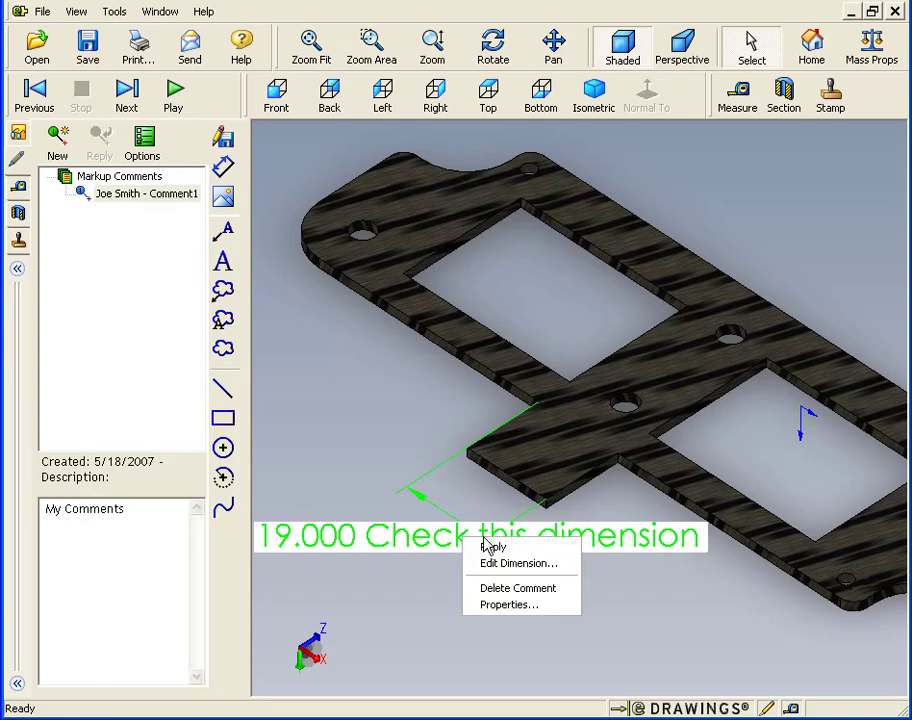
click(538, 605)
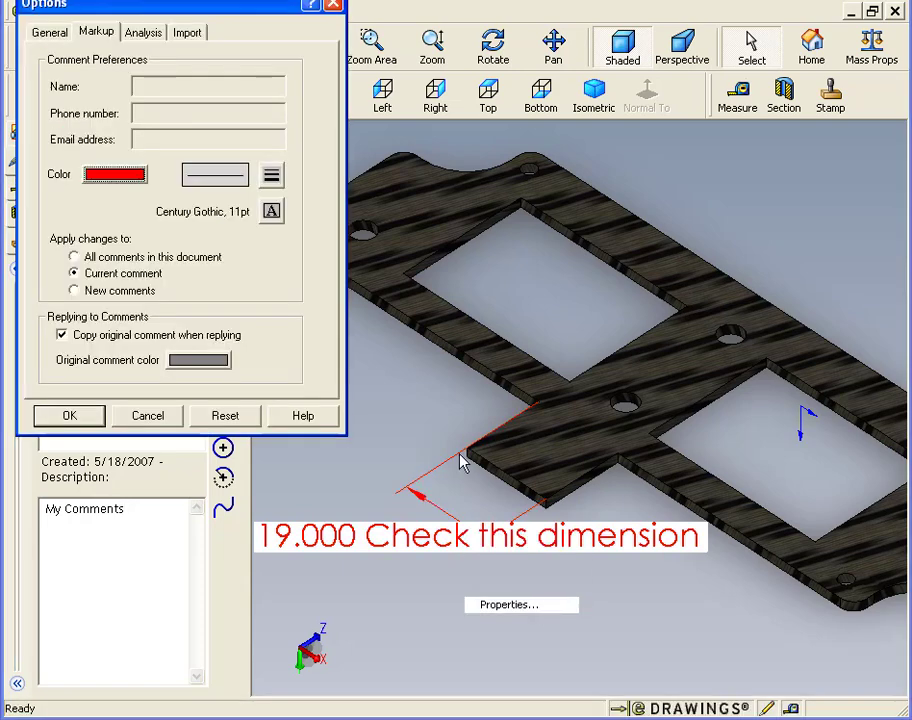
drag(138, 10, 217, 33)
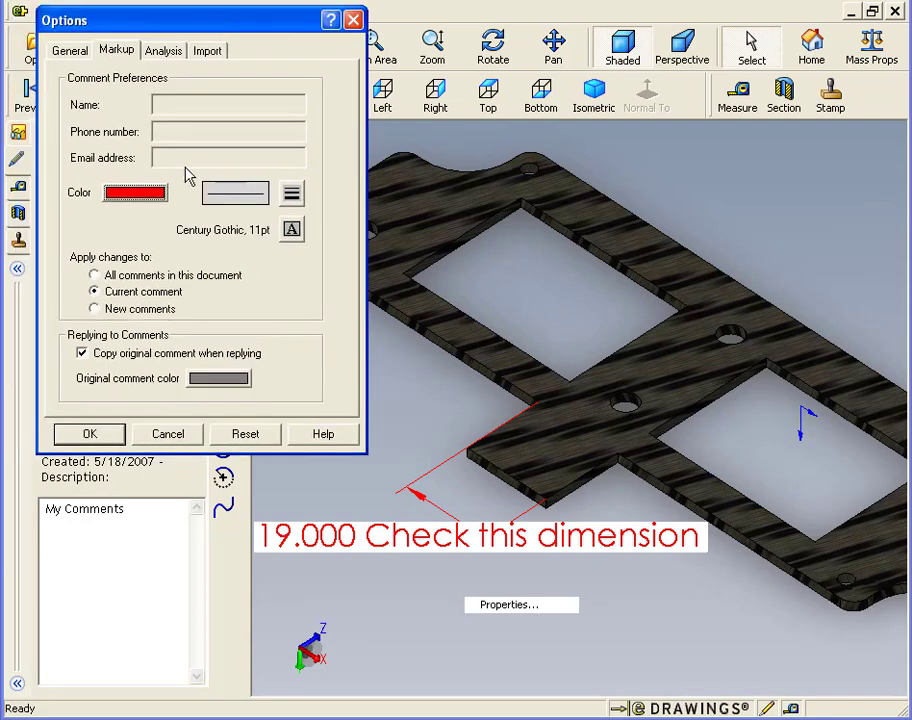
click(150, 193)
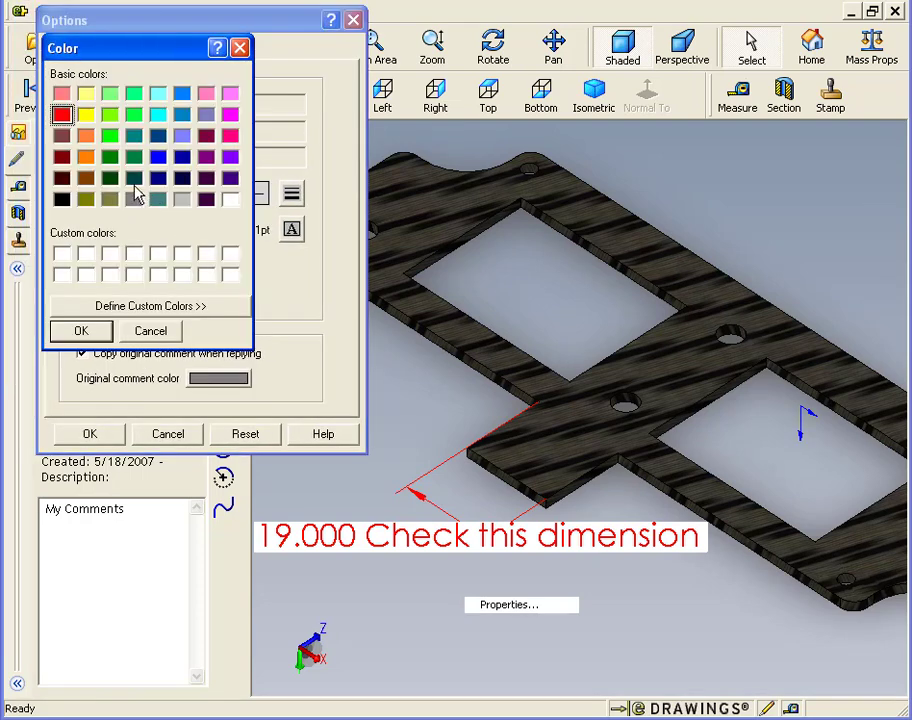
click(60, 157)
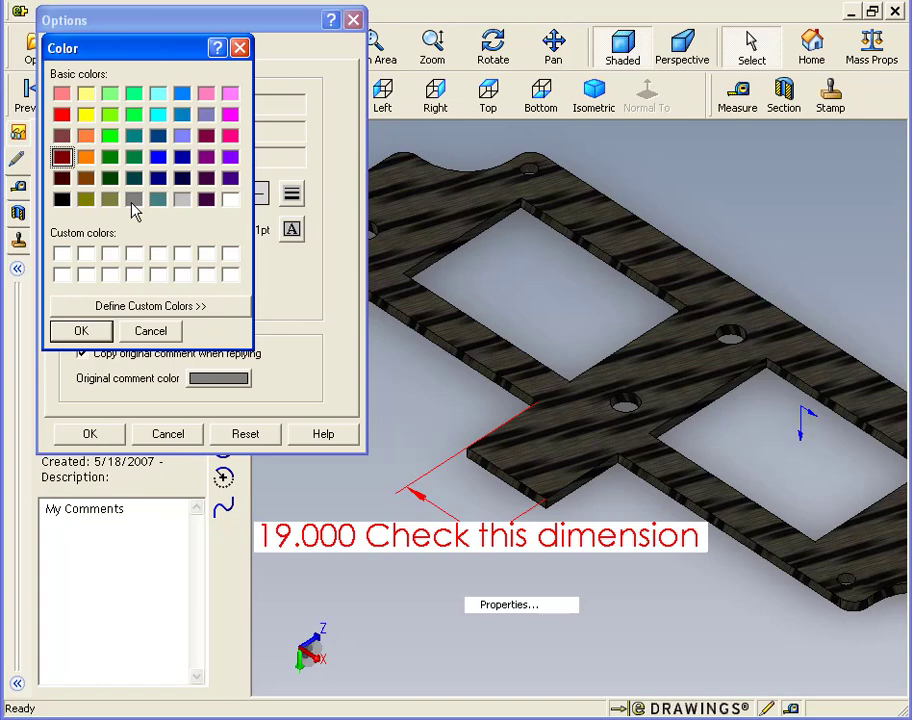
click(78, 331)
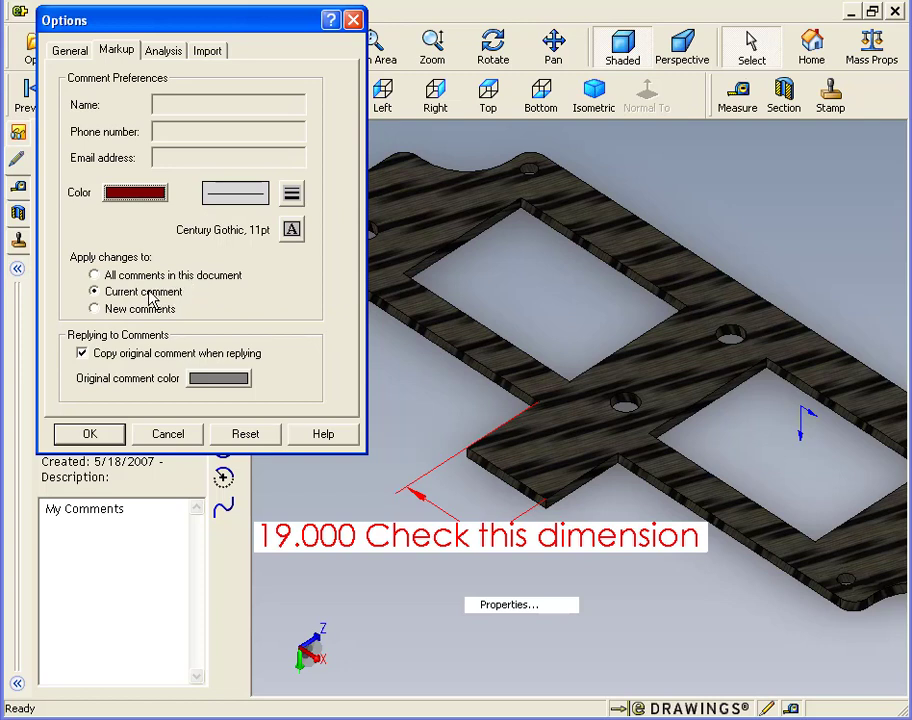
click(104, 437)
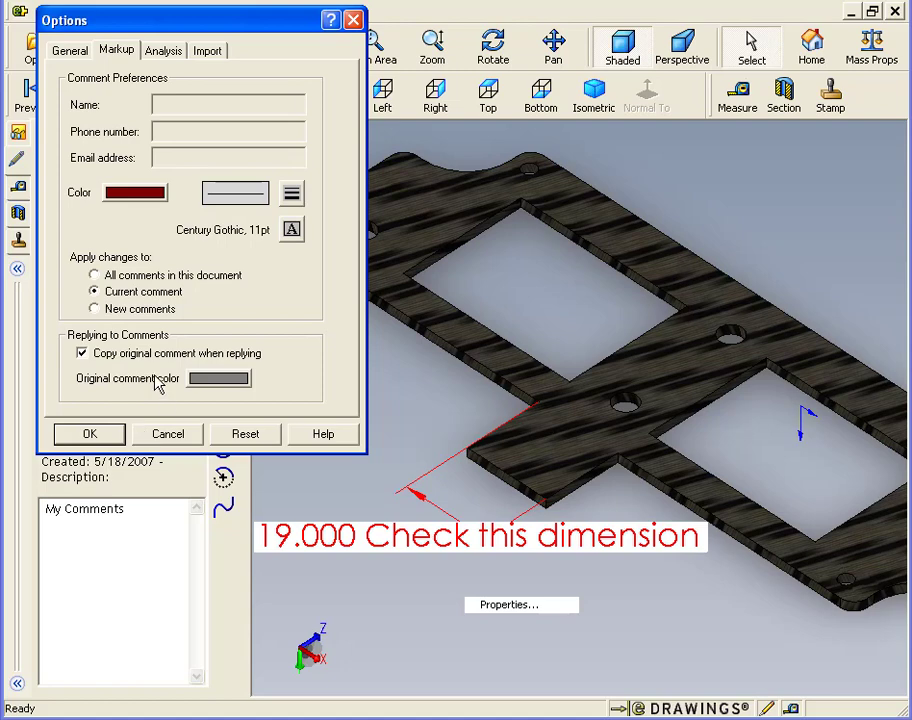
- Set the current comment's font to Century Gothic Regular, size 8, and apply the changed comment properties
click(291, 232)
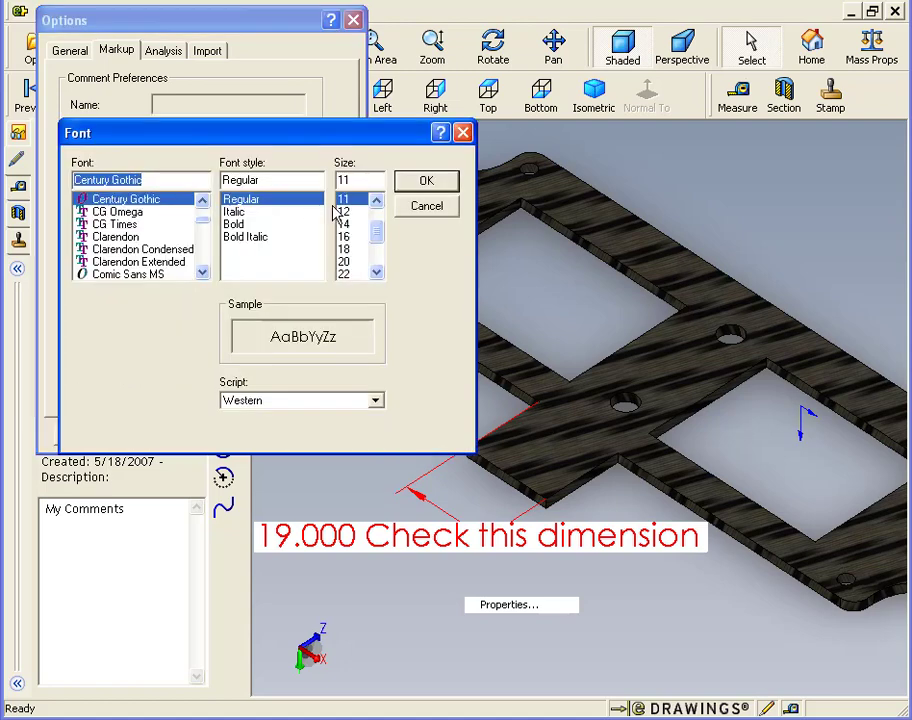
click(375, 203)
click(375, 203)
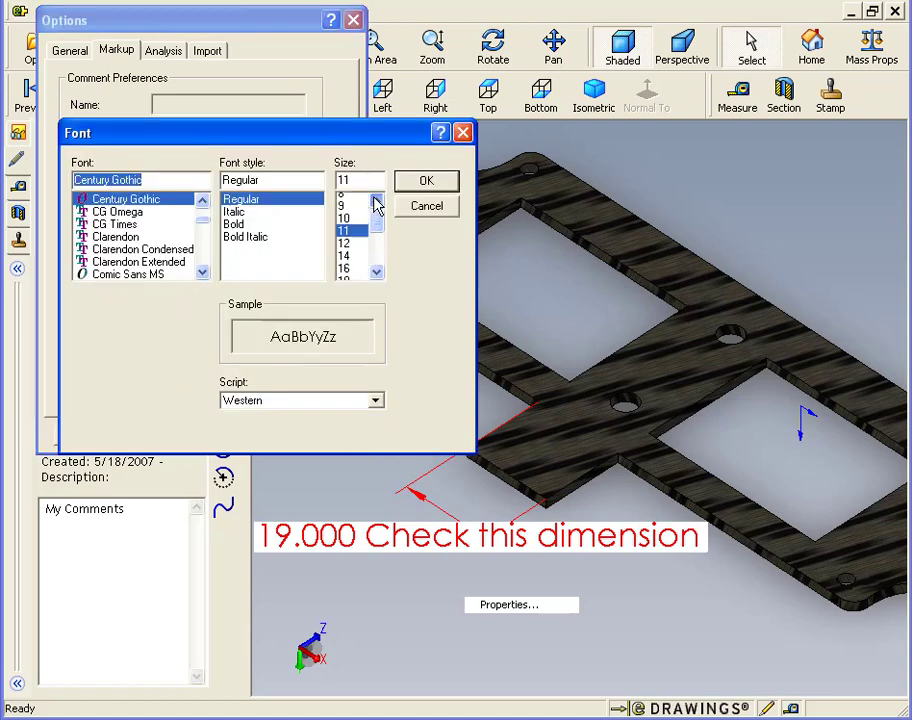
click(375, 203)
click(342, 199)
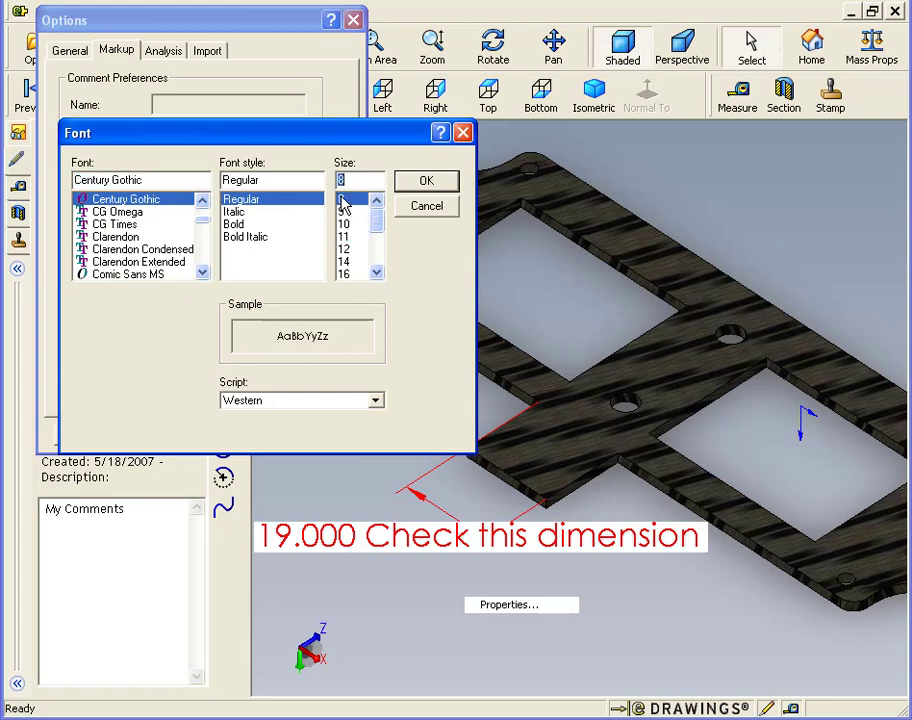
click(430, 185)
click(100, 437)
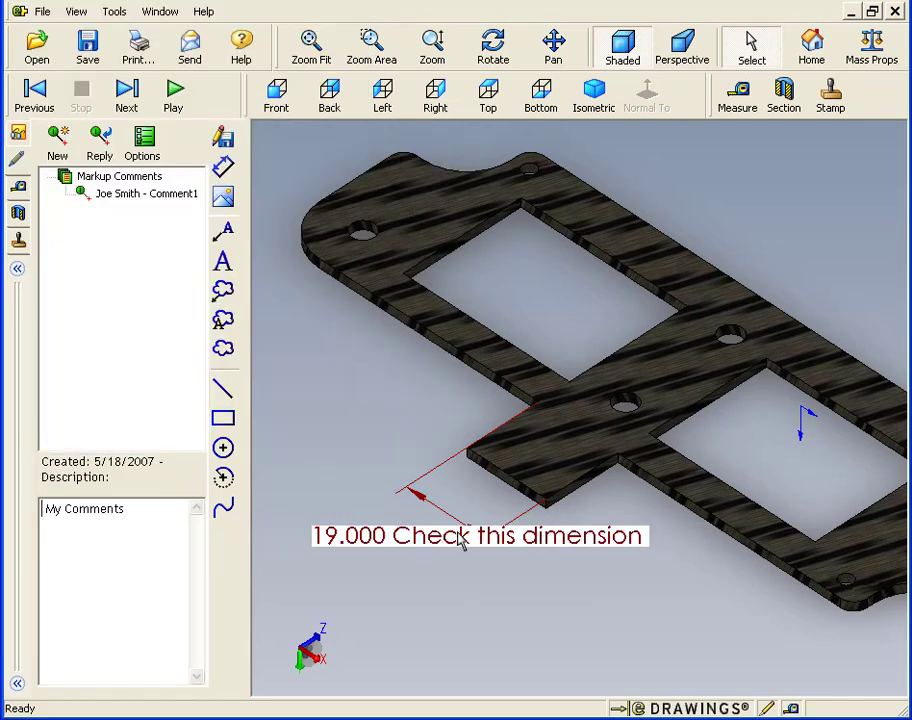
- Add a cloud with leader reading "My text" that points at the hole nearest the plate's protruding tab
click(225, 291)
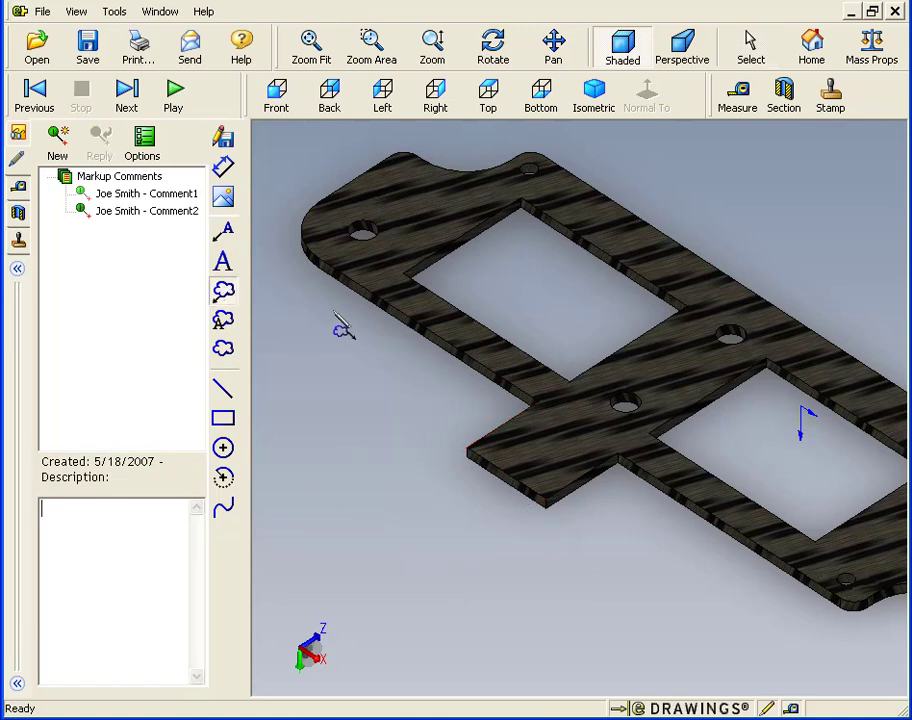
click(631, 393)
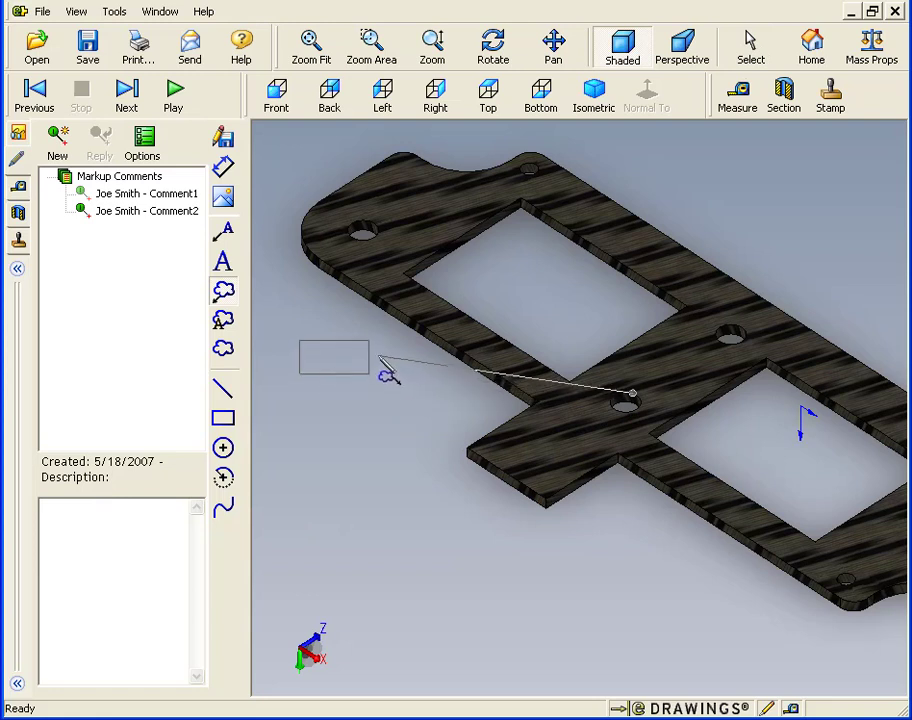
click(398, 390)
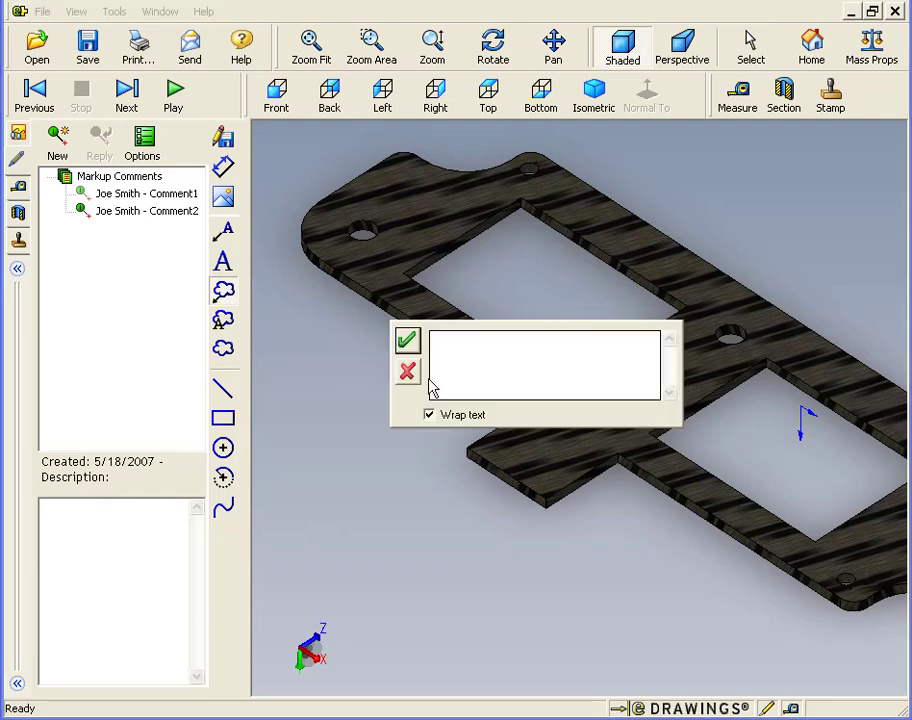
text(My text)
click(406, 341)
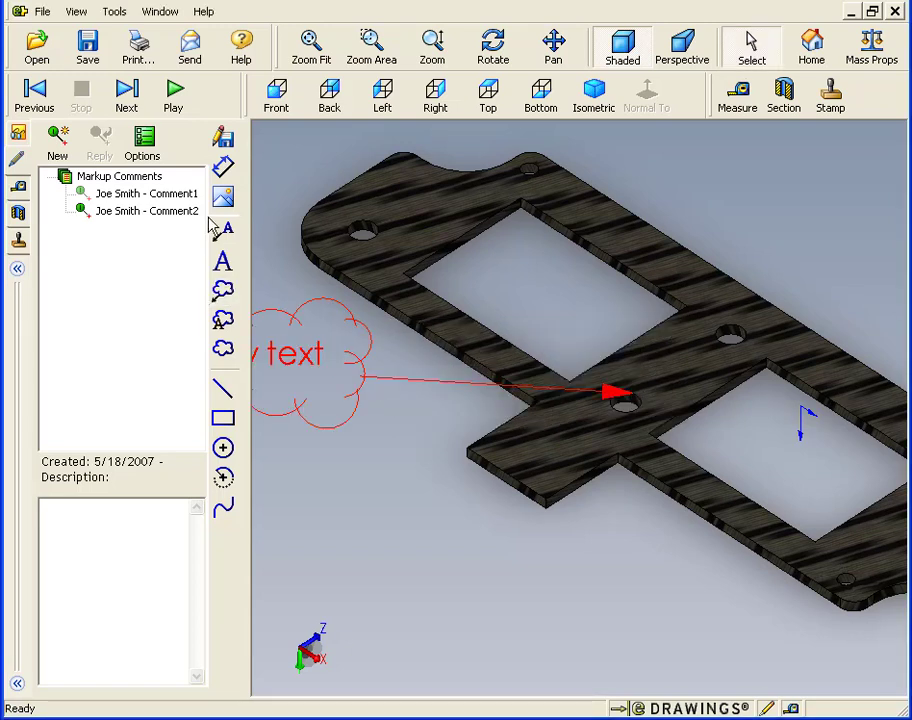
- Reactivate the first comment, pull its tab width dimension line farther out from the tab and move the dimension text alongside
click(162, 199)
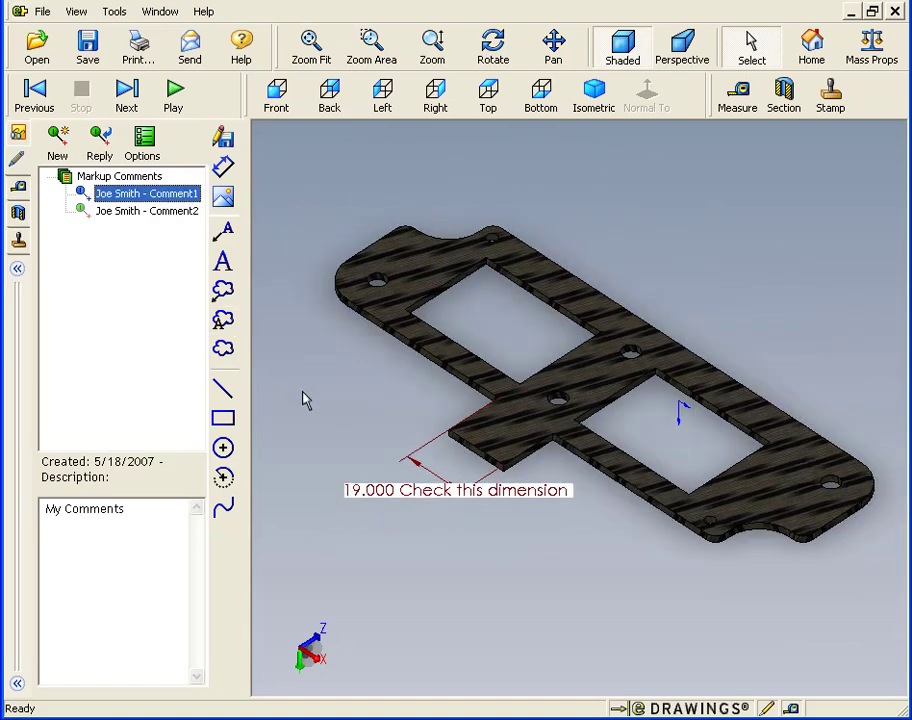
click(440, 479)
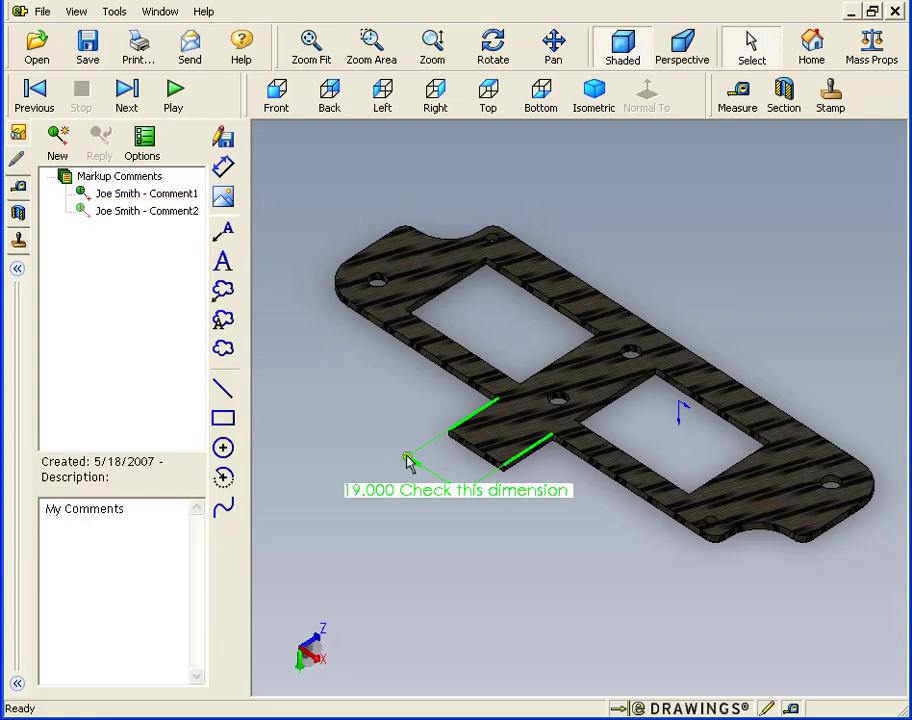
drag(407, 456, 362, 486)
drag(418, 525, 584, 510)
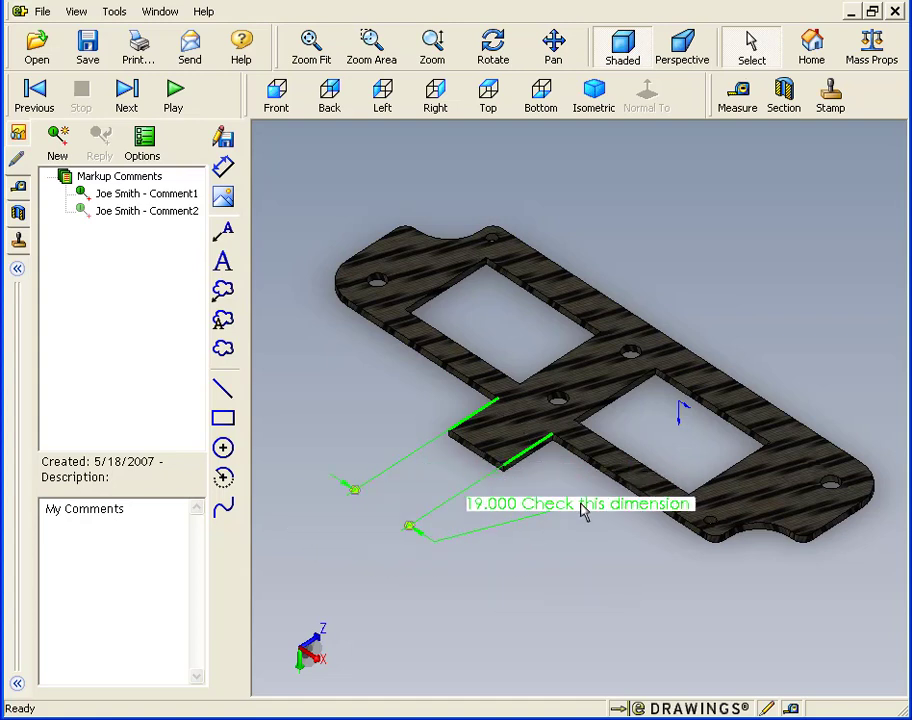
click(308, 374)
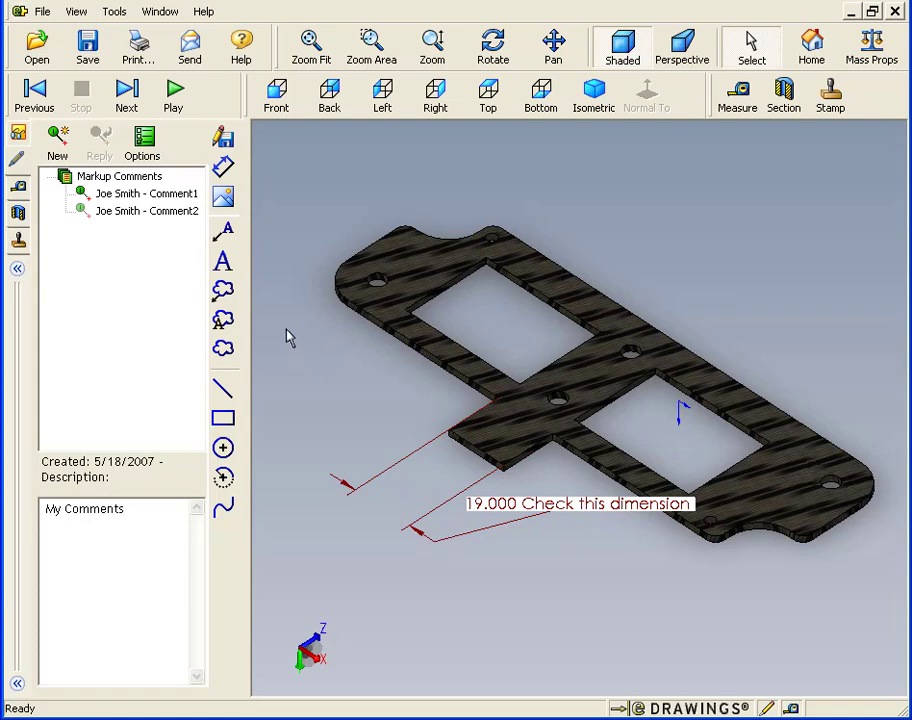
- In the first comment, add a text with leader reading "Chamfer?" that points at the protruding tab's outer corner
click(161, 195)
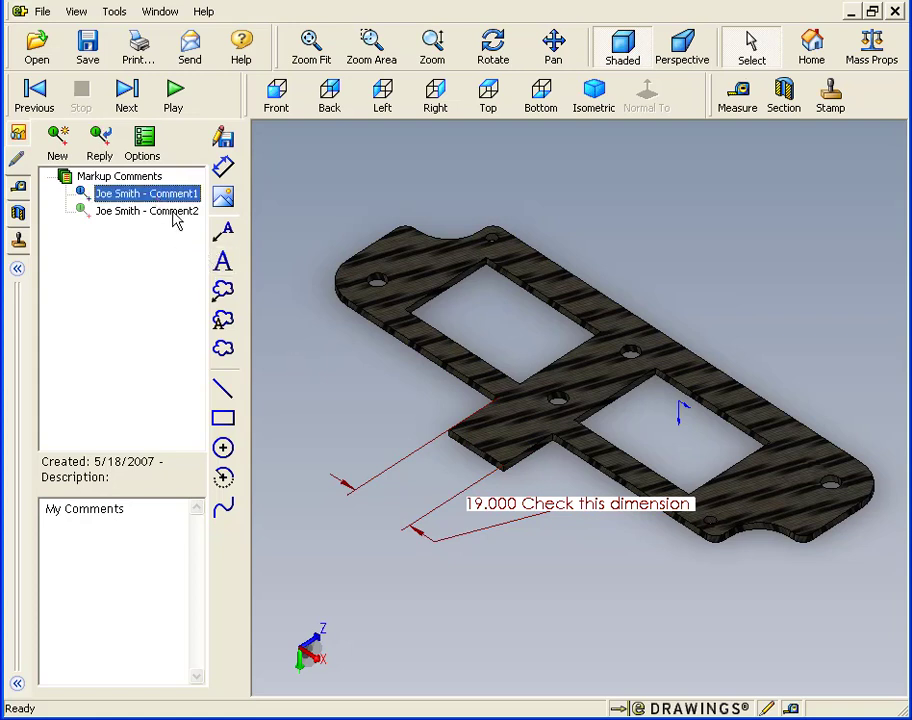
click(228, 237)
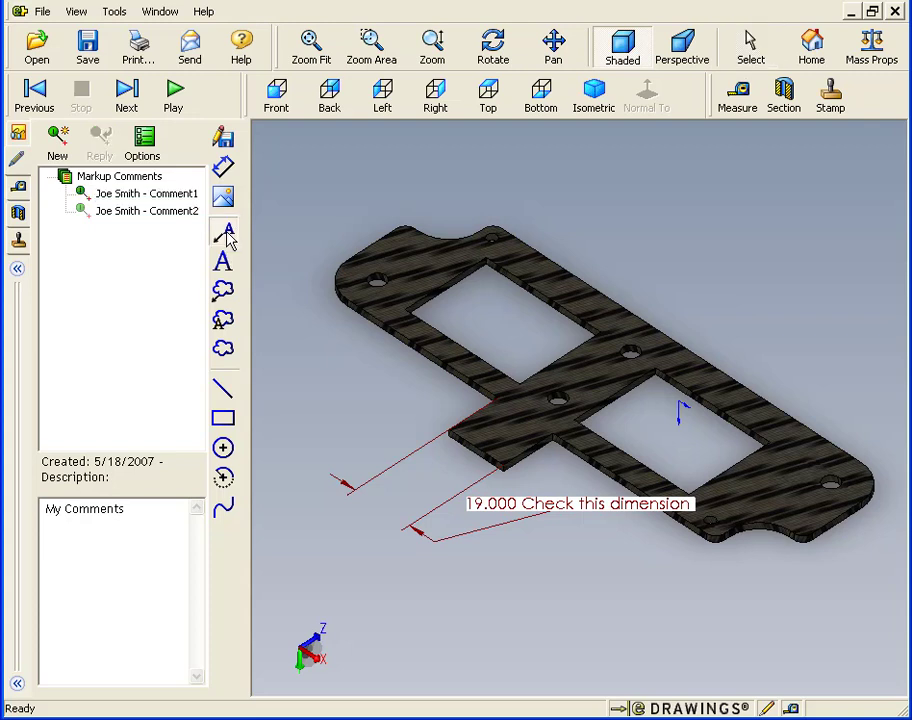
click(448, 431)
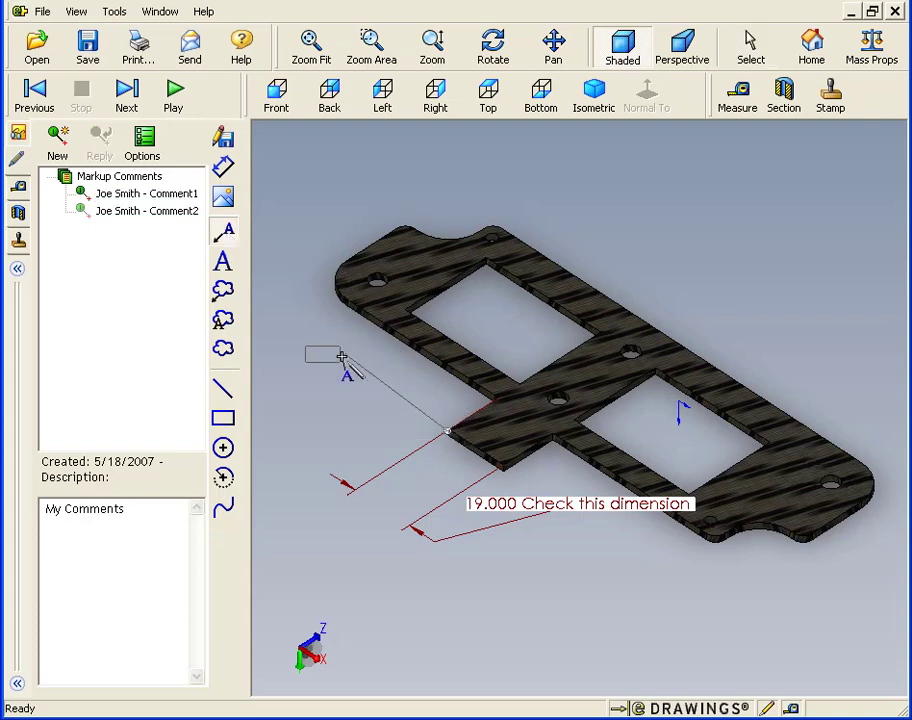
click(606, 258)
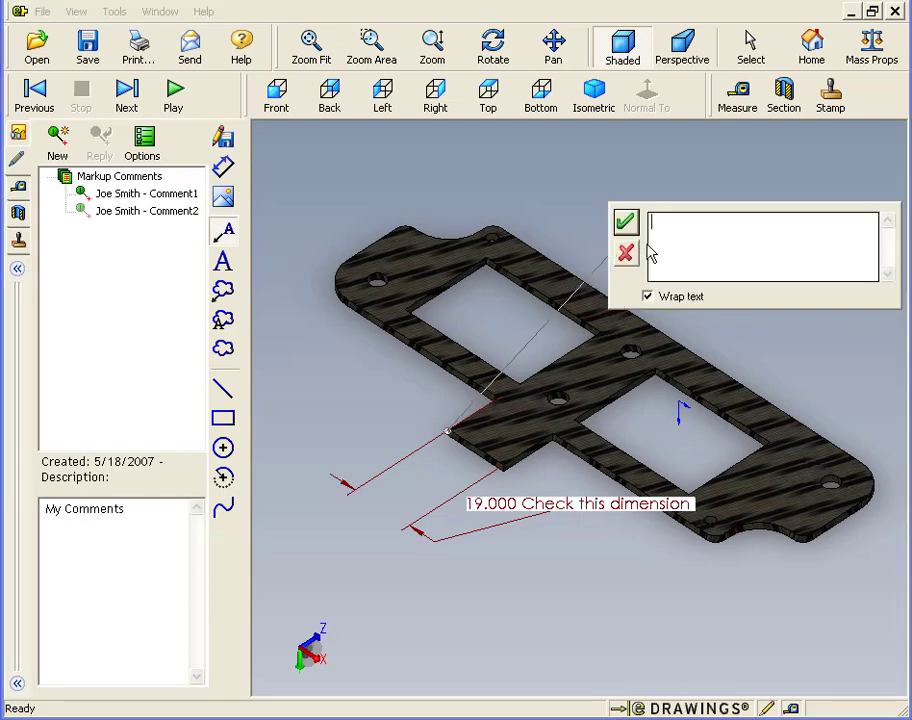
text(Chamfer)
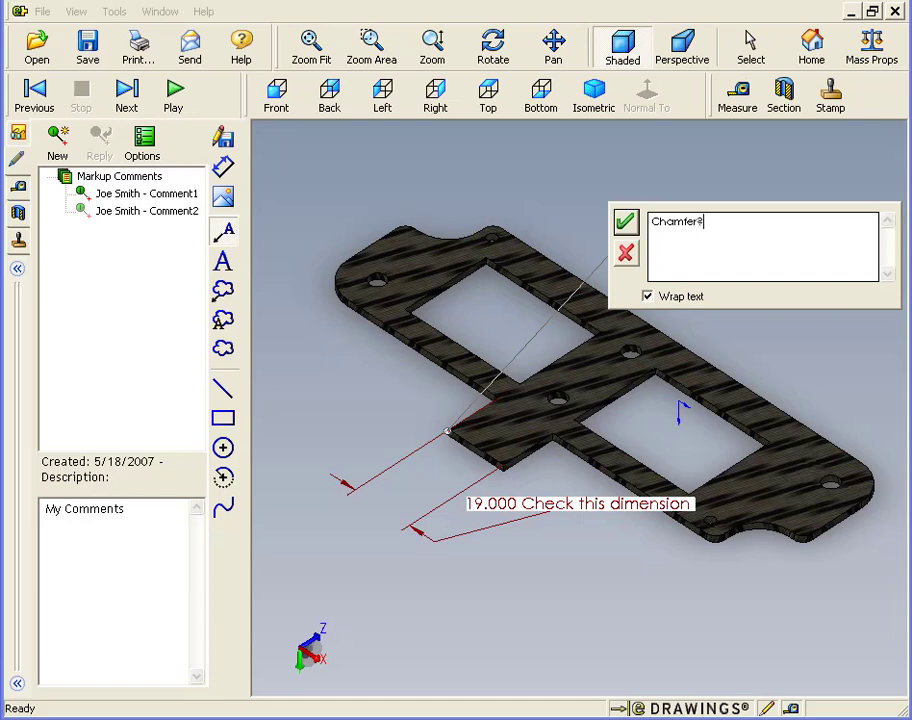
text(?)
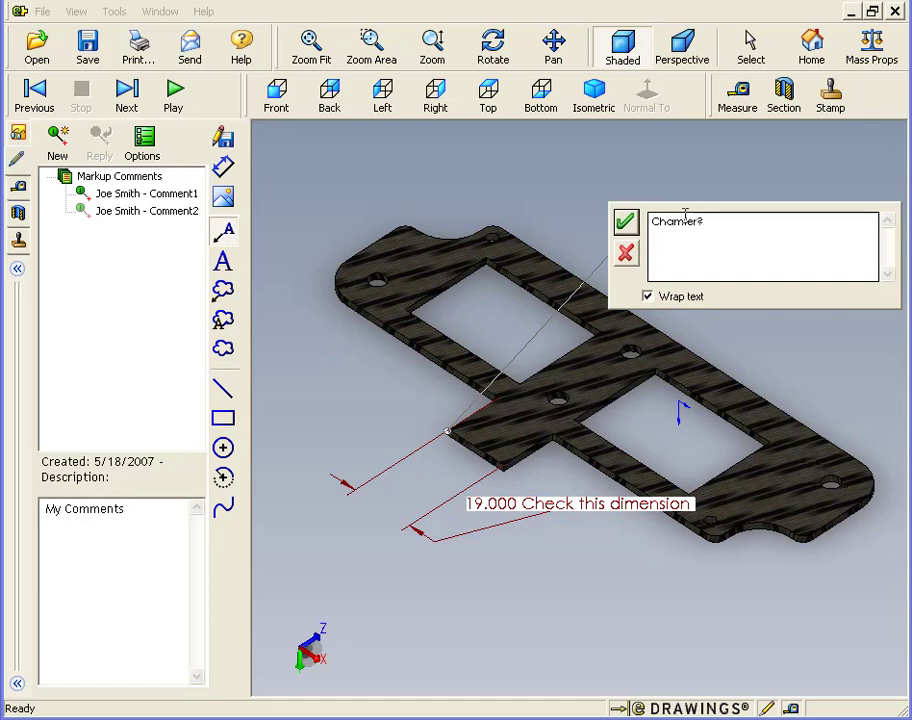
click(625, 222)
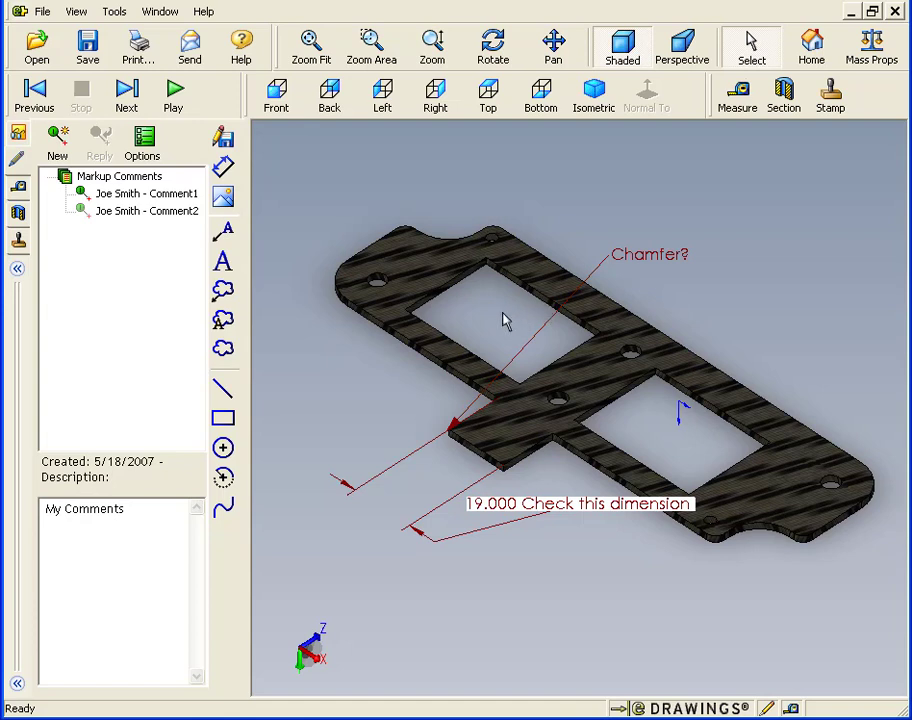
- Save the markup of all reviewers as -AC-EPRT.All Reviews.markup in the Parts folder
click(45, 12)
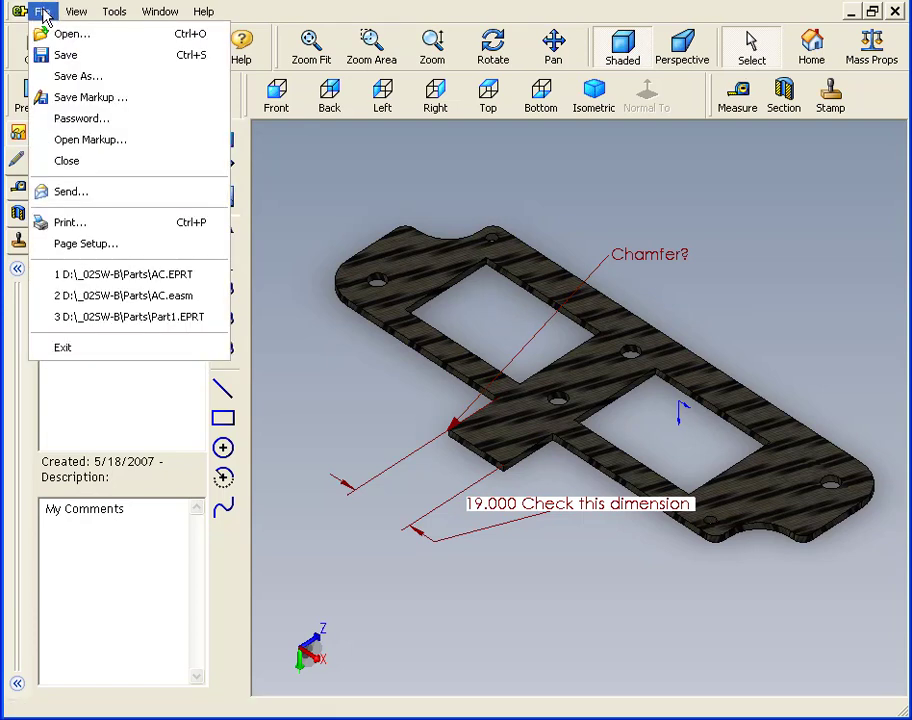
click(134, 100)
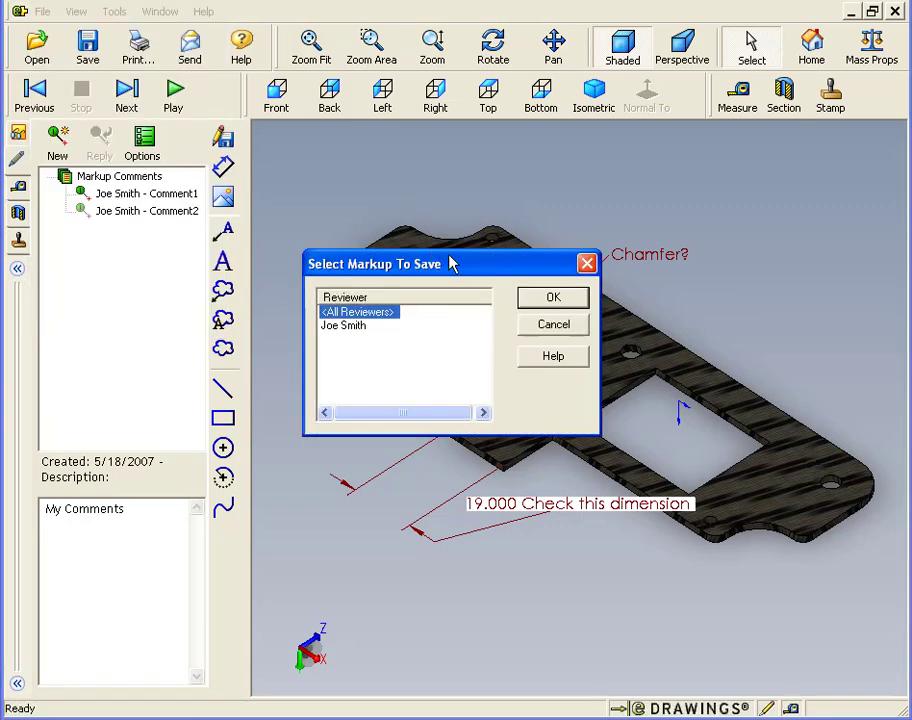
click(557, 300)
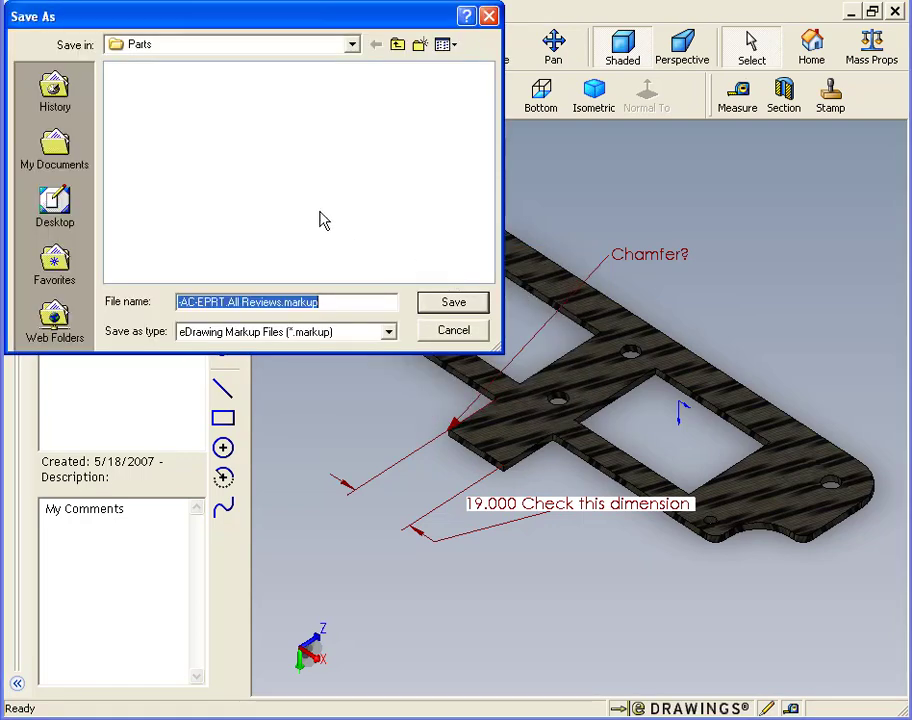
click(462, 304)
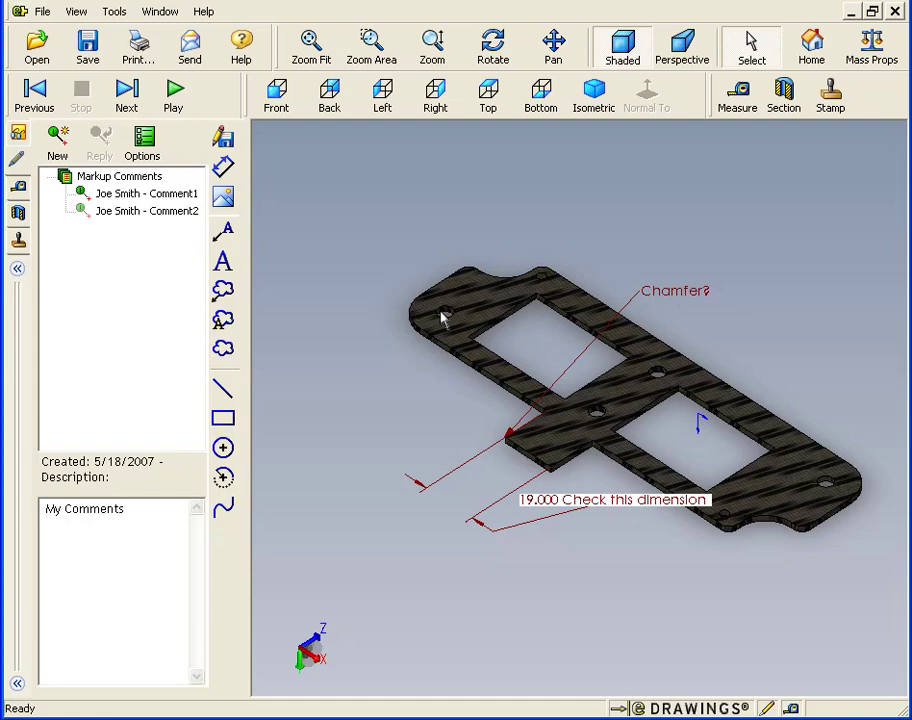
- Open the markup file -AC-EPRT.All Reviews.markup into the plate and allow the imported comments to be renamed
click(42, 14)
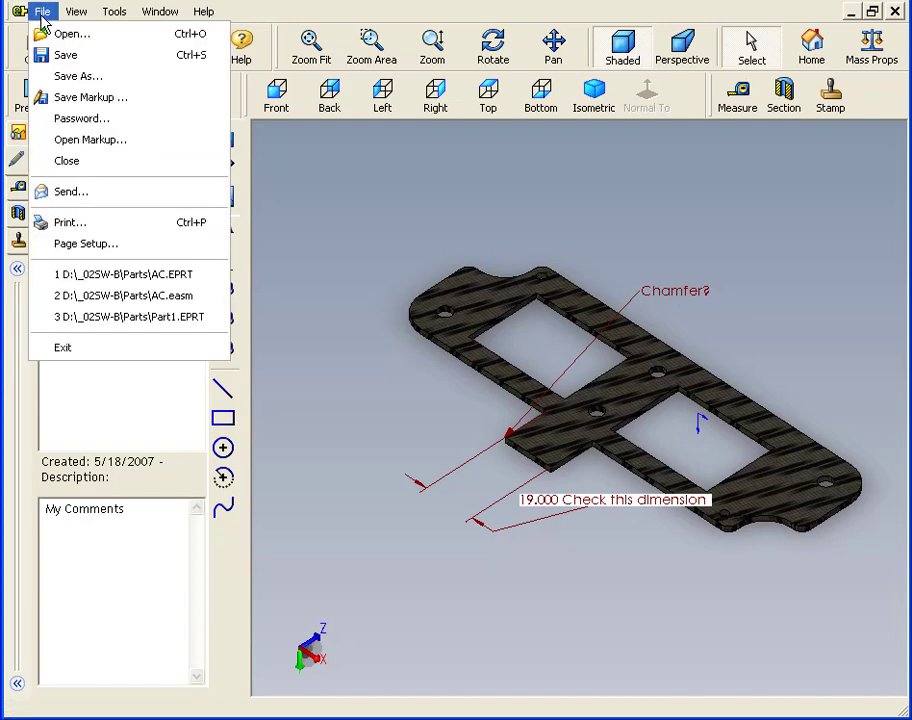
click(107, 148)
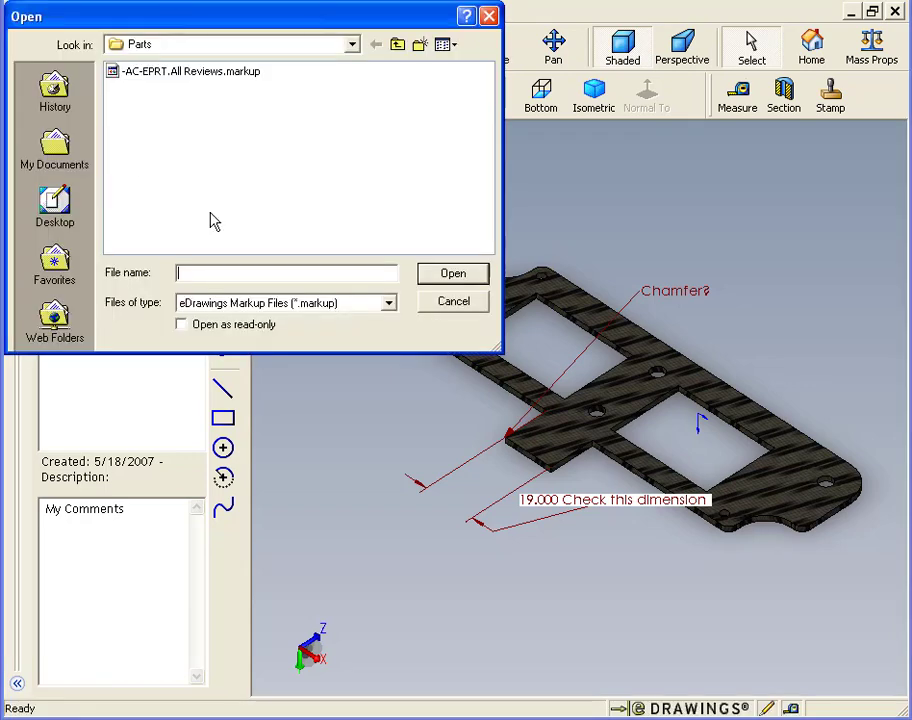
click(183, 78)
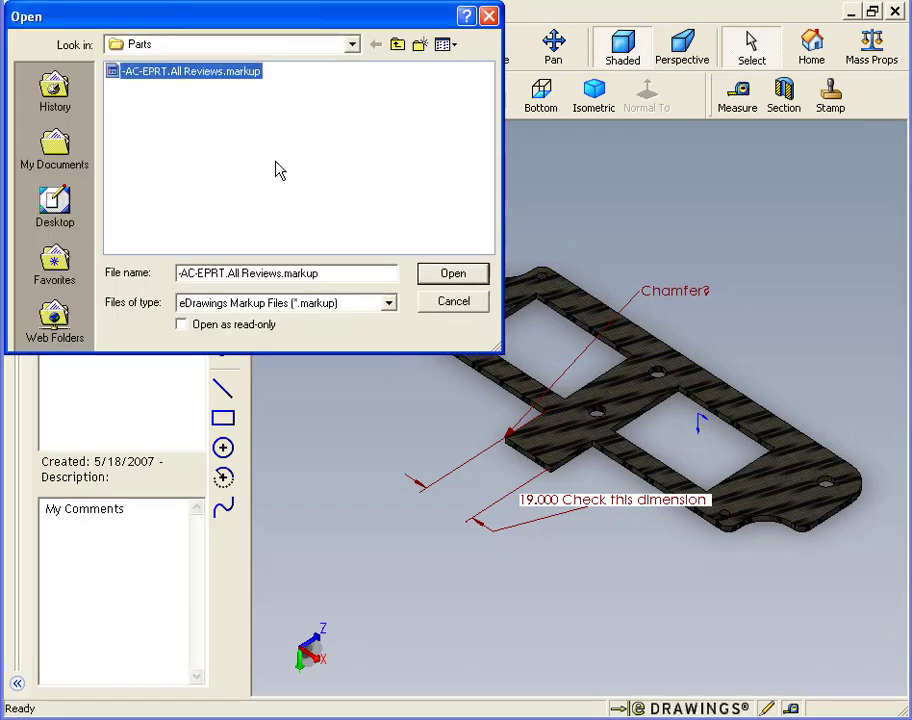
click(458, 283)
drag(423, 384, 356, 320)
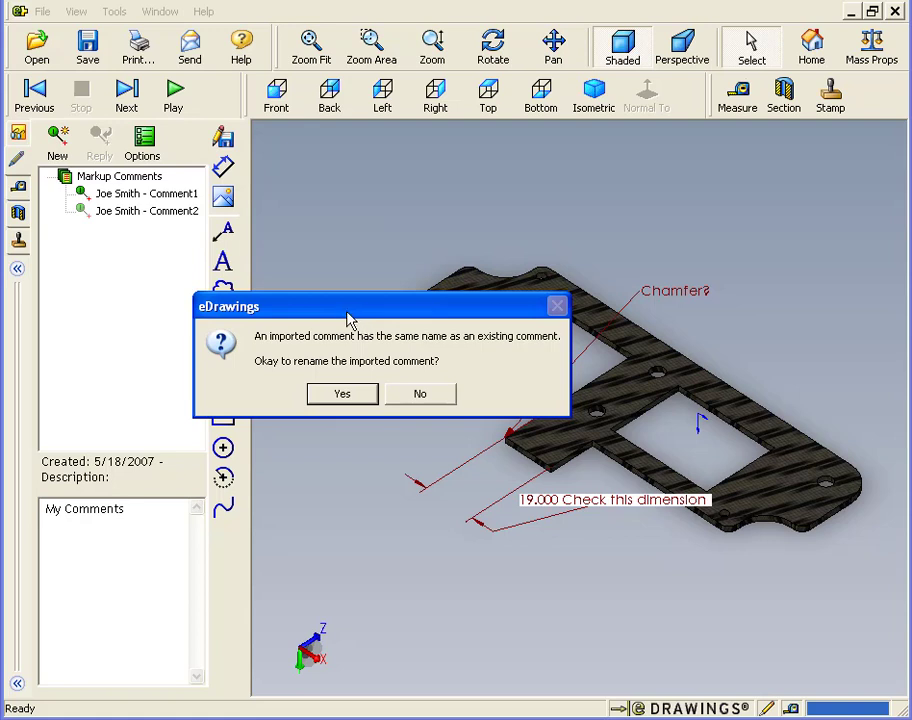
click(343, 395)
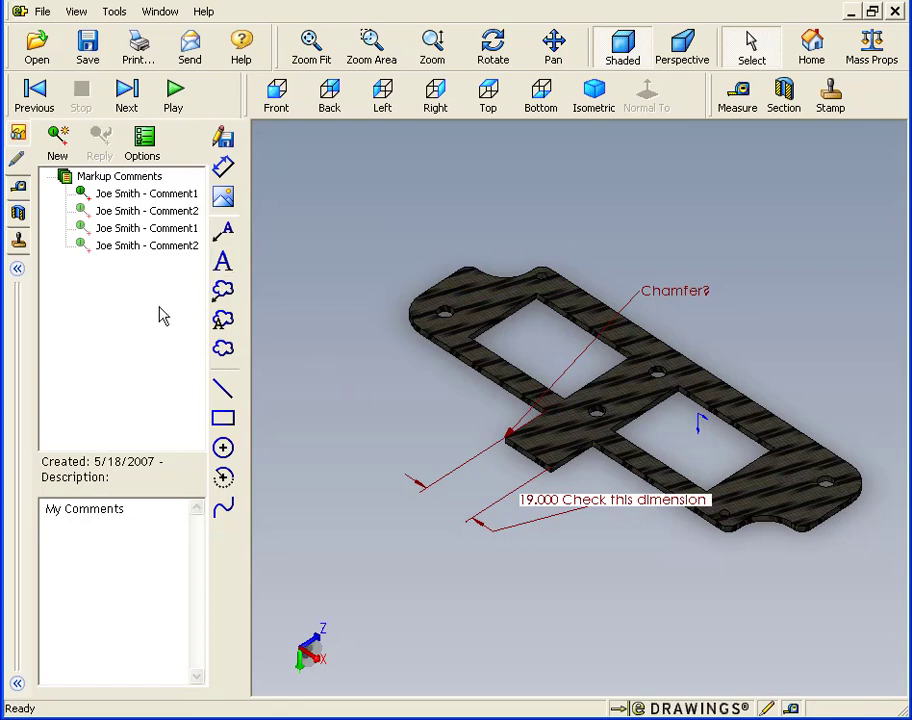
- View both imported comments and add a reply to the imported first comment with the text "Me reply text"
click(152, 232)
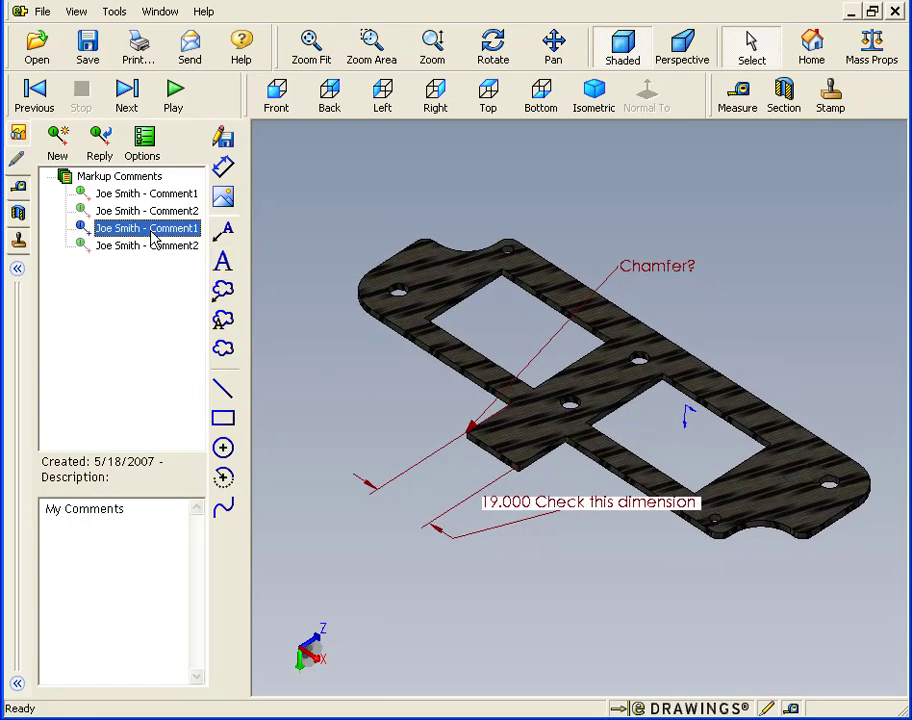
click(158, 252)
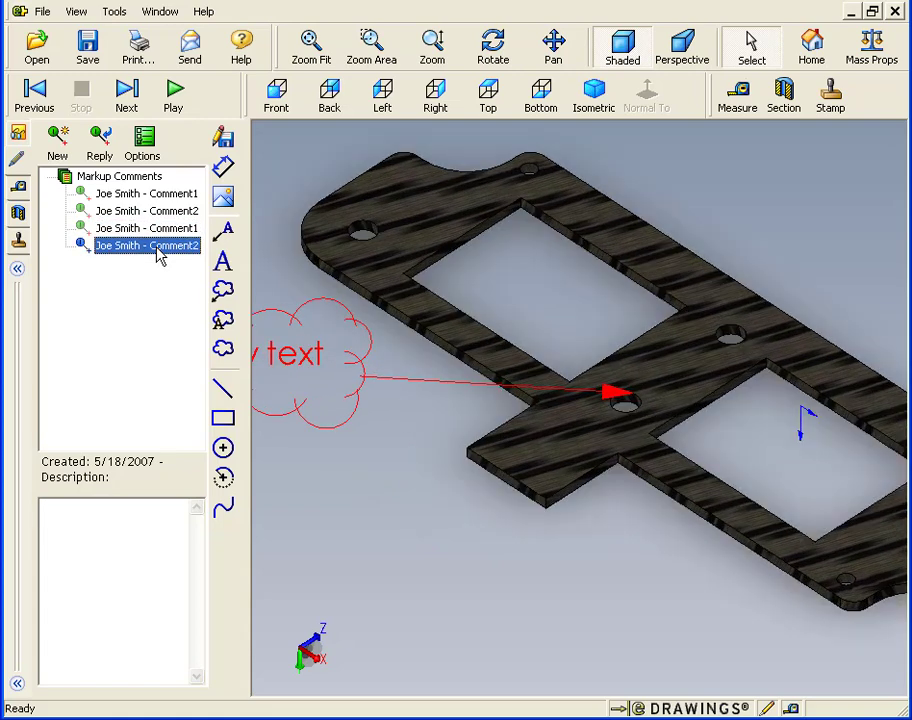
click(161, 230)
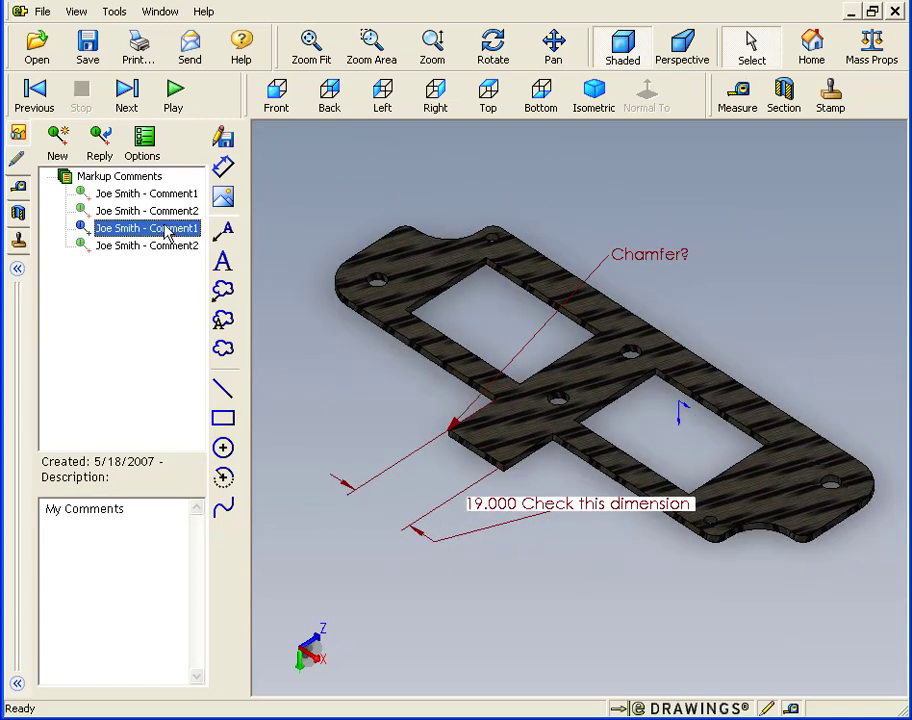
click(102, 140)
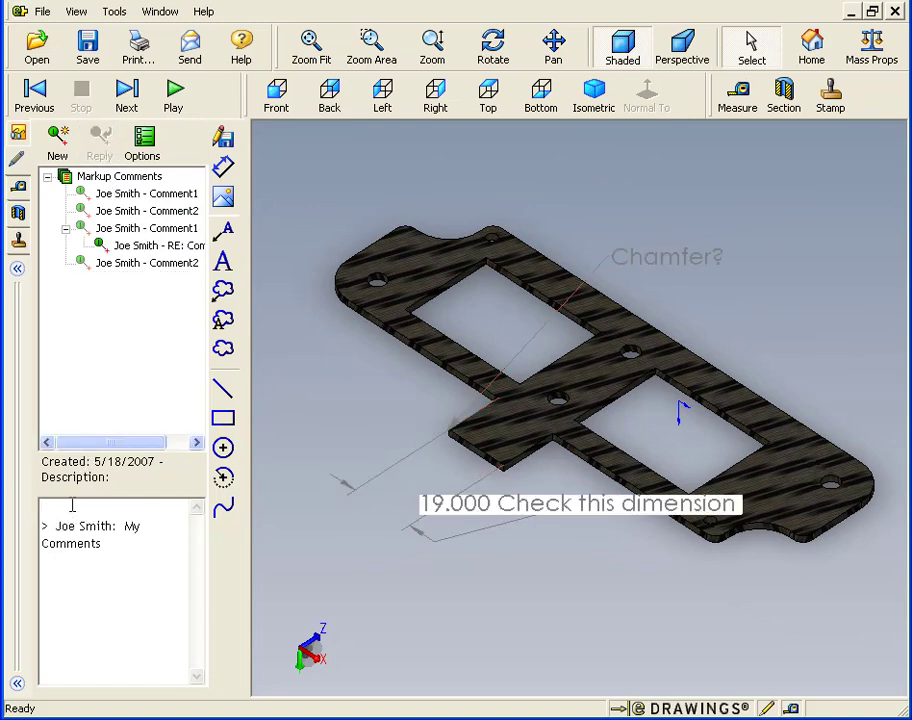
text(Me reply text)
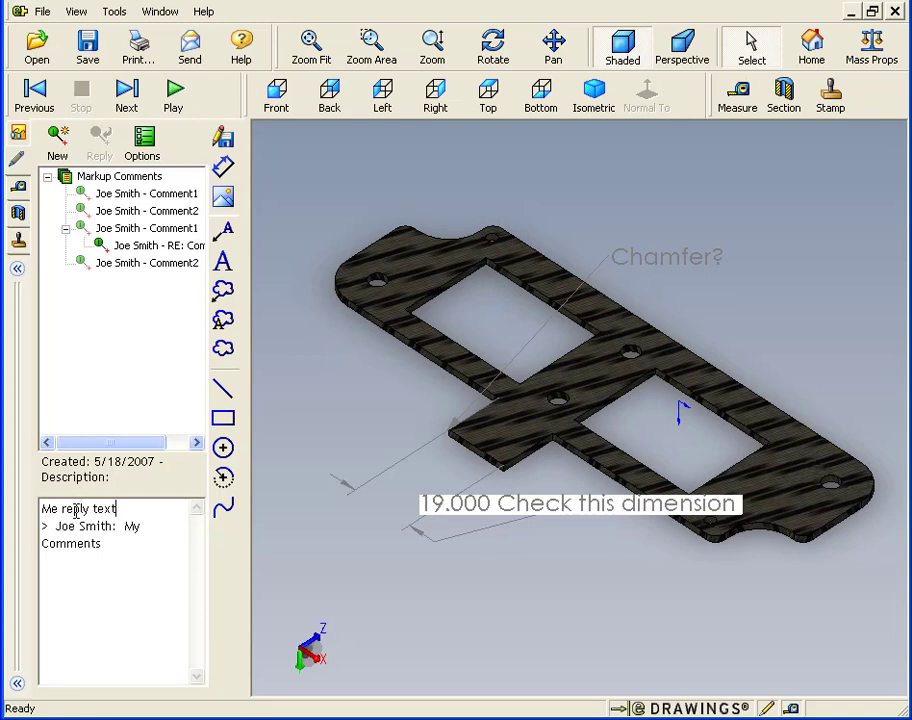
click(495, 506)
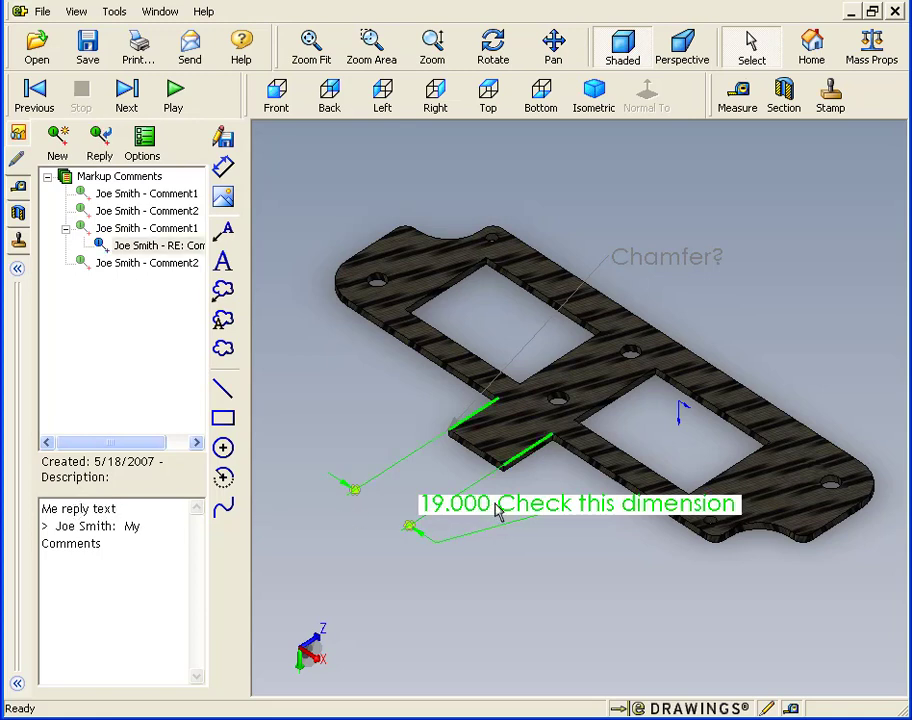
right_click(498, 510)
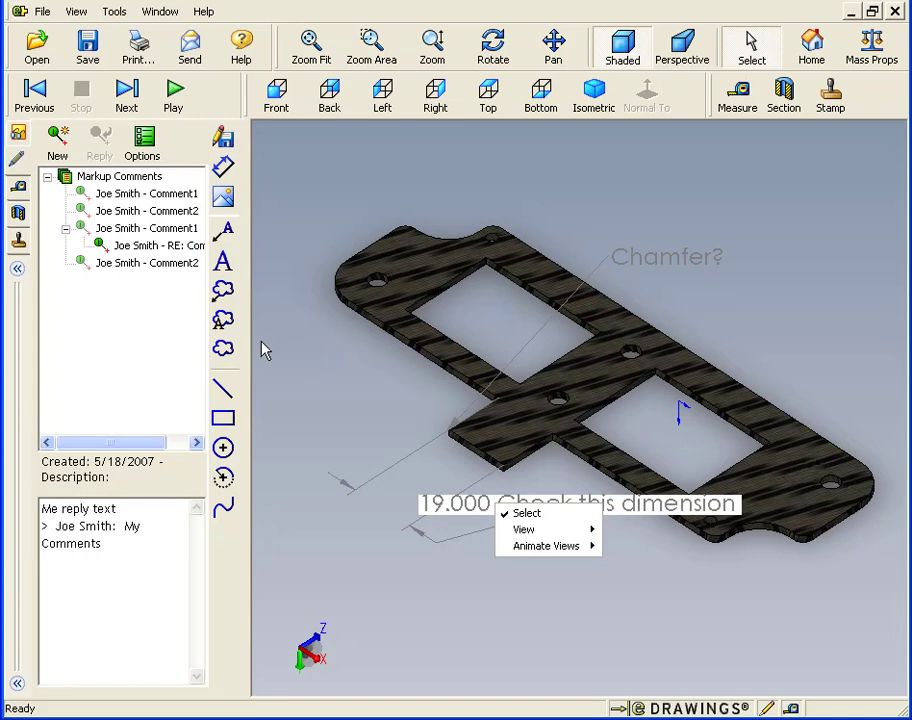
click(43, 14)
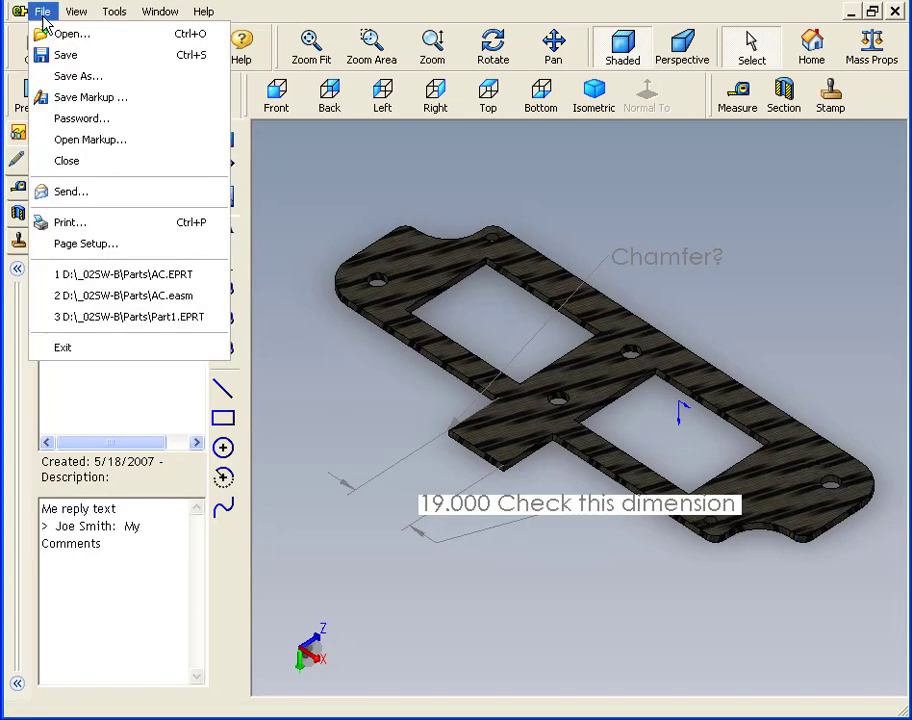
click(131, 104)
click(550, 303)
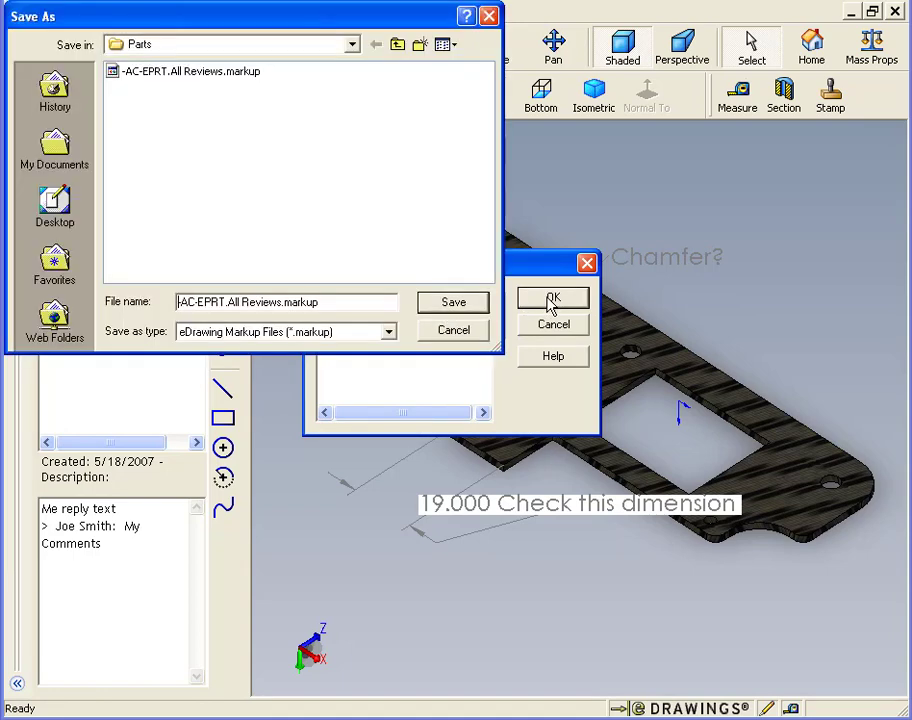
click(478, 334)
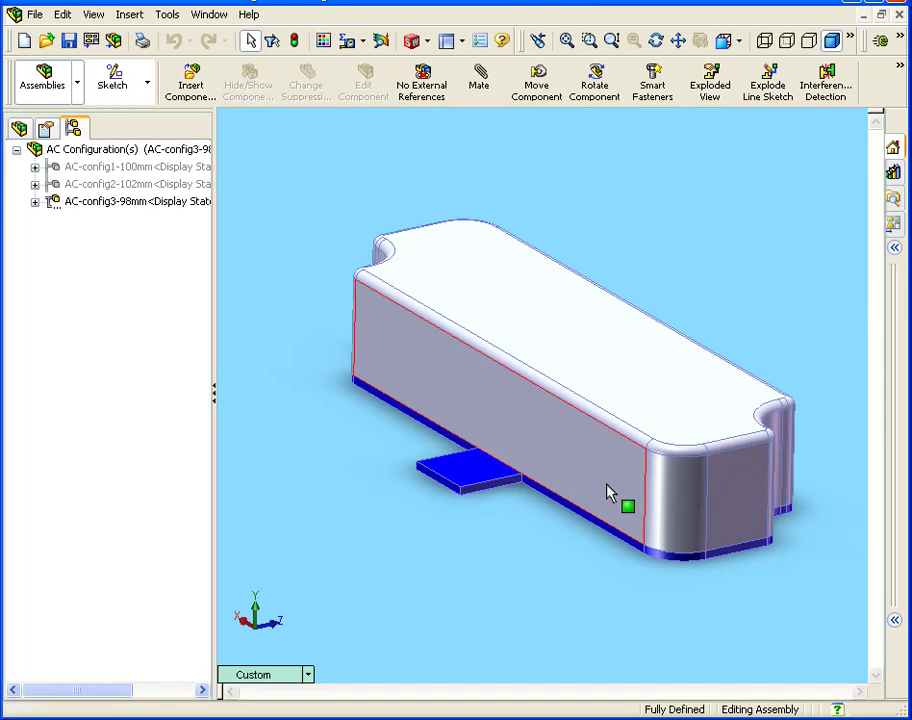
- Switch to the AC assembly in SolidWorks, start saving it as the eDrawings file AC.EASM and allow export to STL for parts and assemblies
click(140, 149)
click(34, 14)
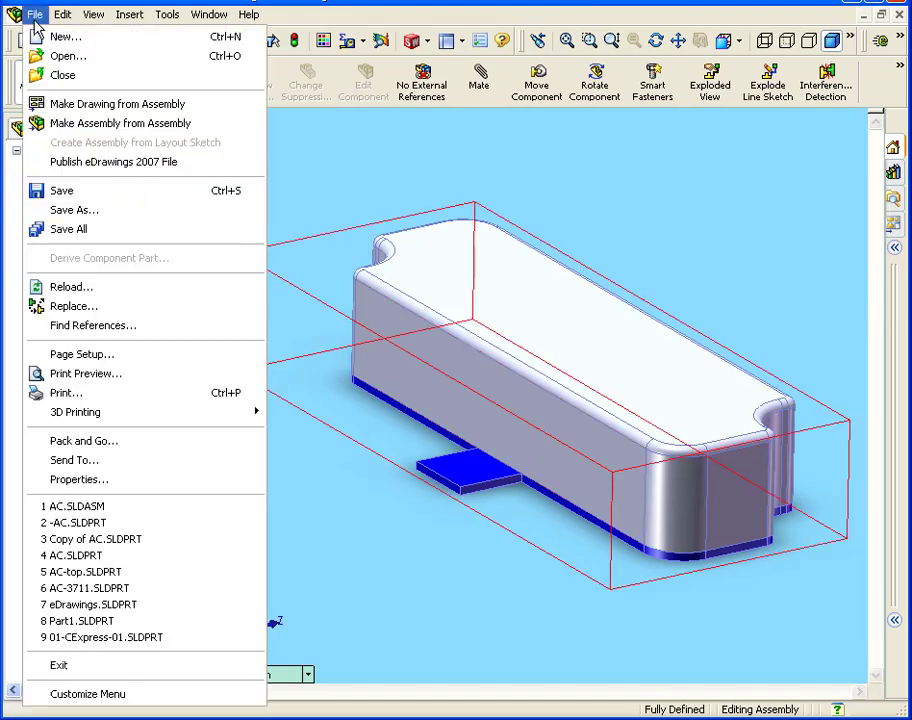
click(105, 212)
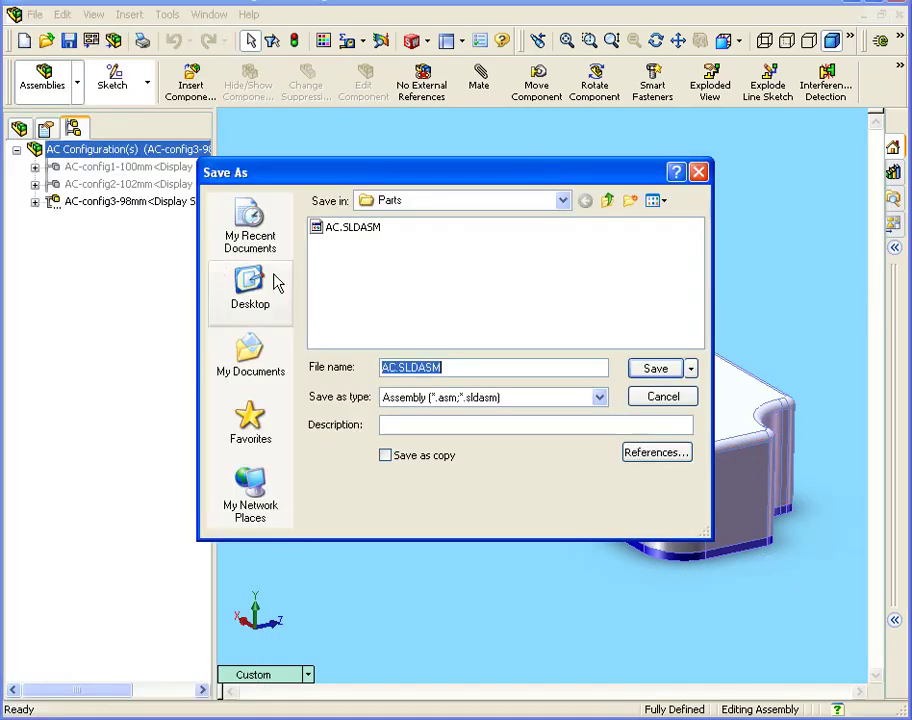
click(599, 398)
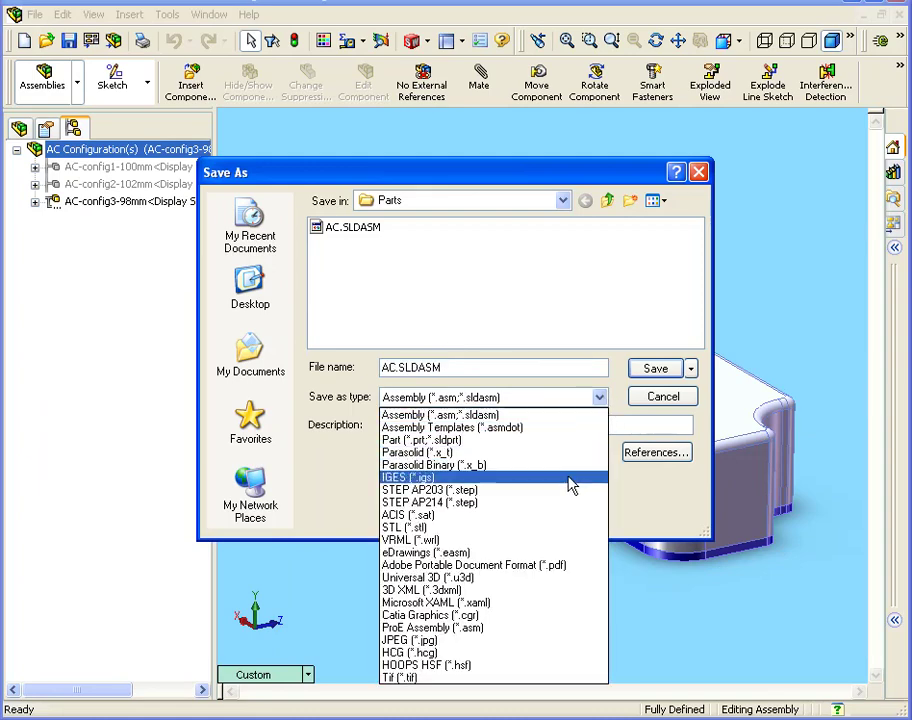
click(556, 552)
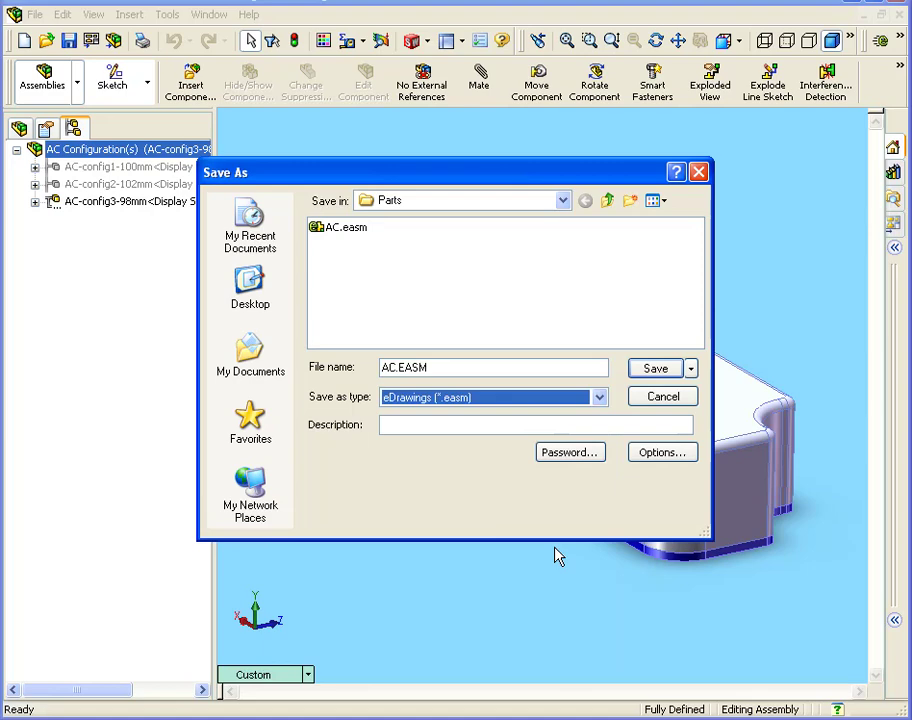
click(686, 453)
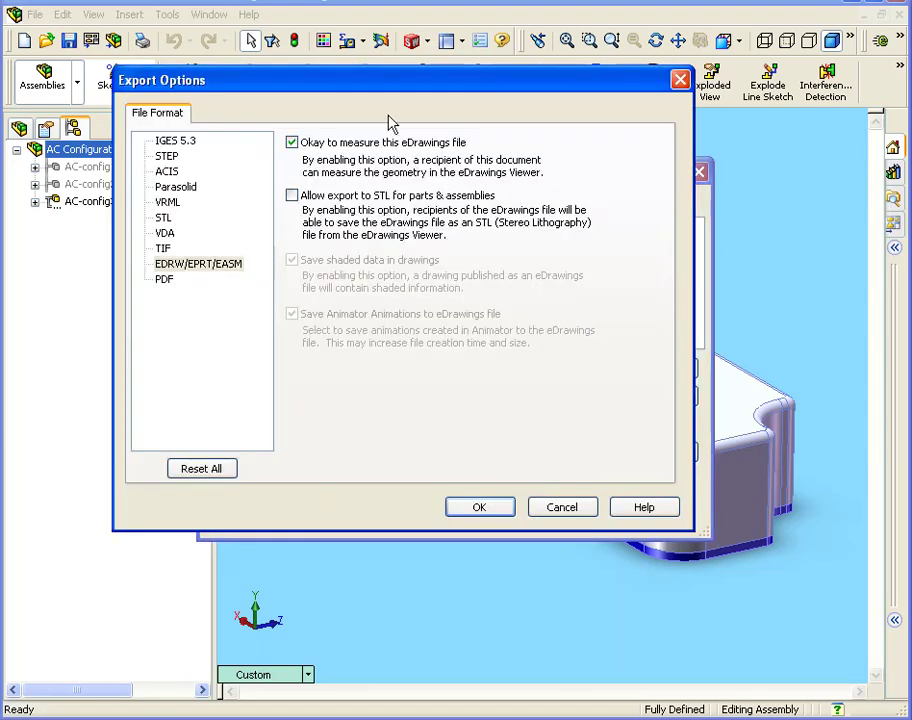
drag(383, 90, 407, 108)
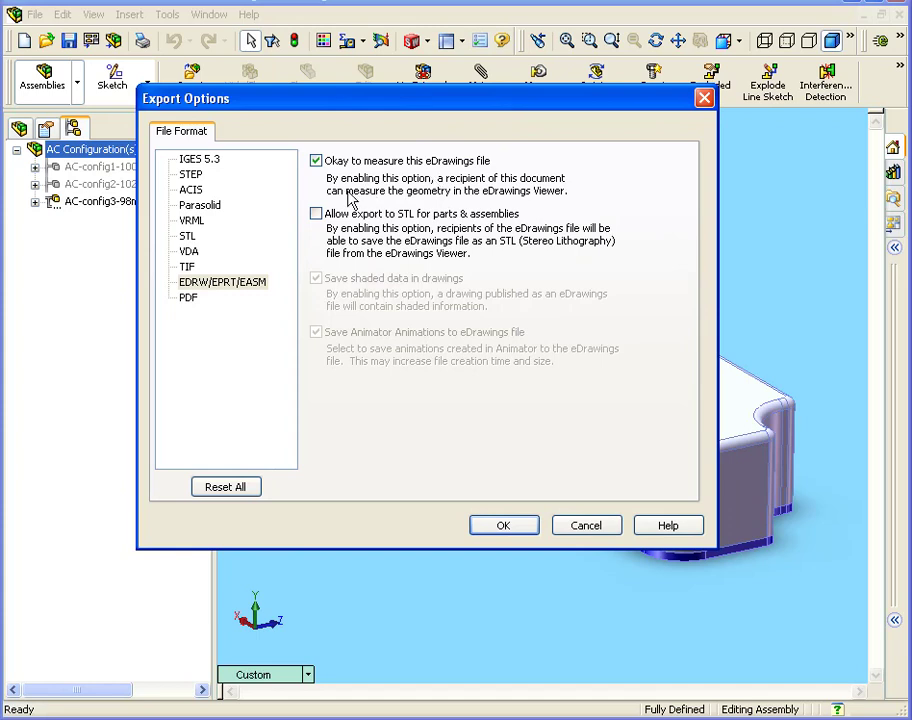
click(316, 215)
click(503, 526)
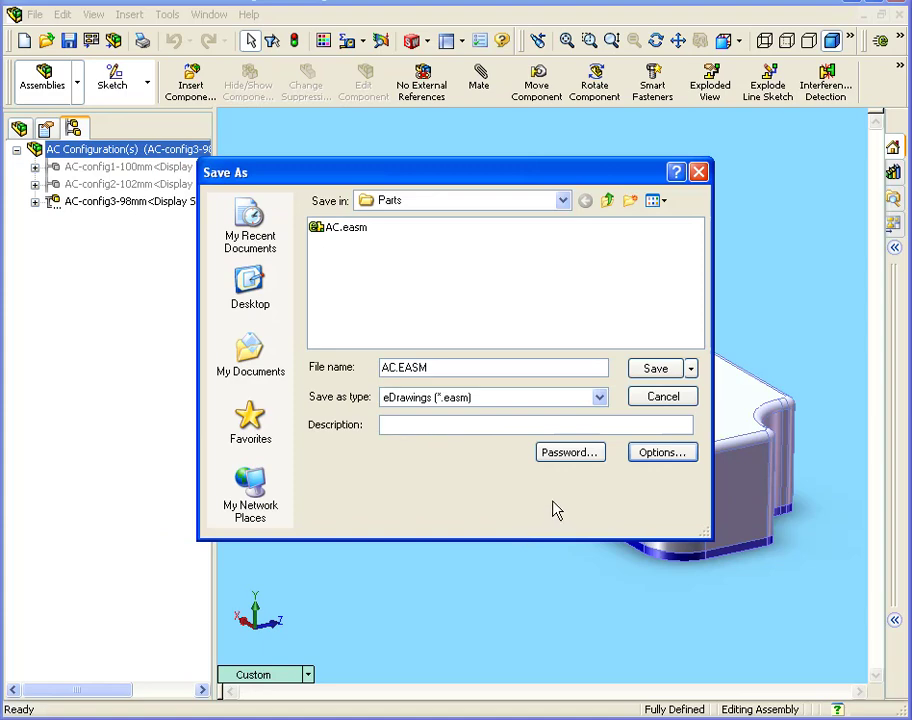
- Save over the existing AC.EASM, including the selected configurations AC-config1-100mm, AC-config2-102mm and AC-config3-98mm
click(657, 375)
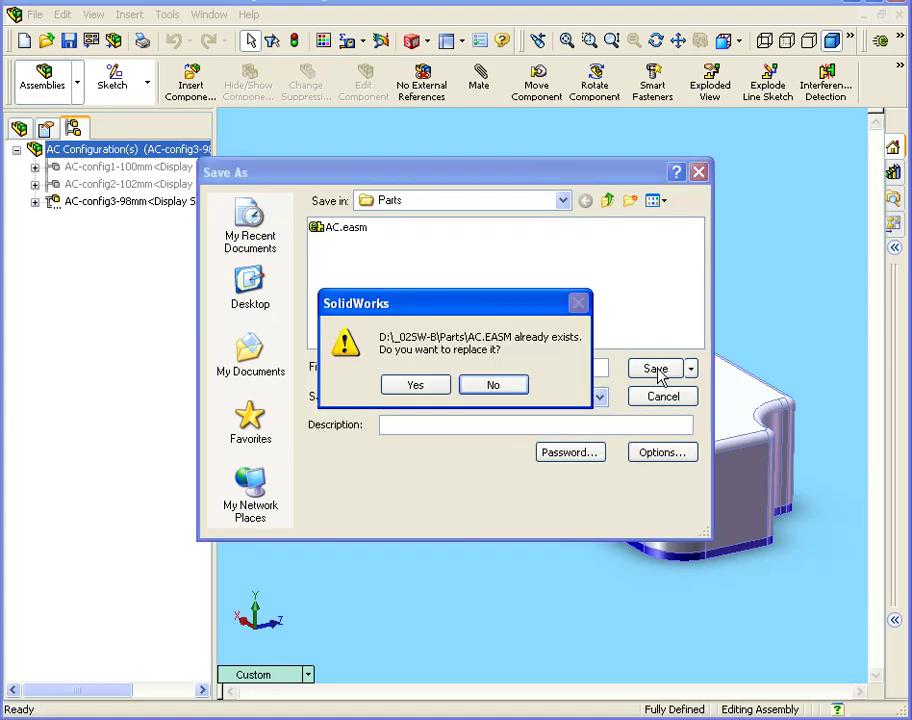
click(428, 391)
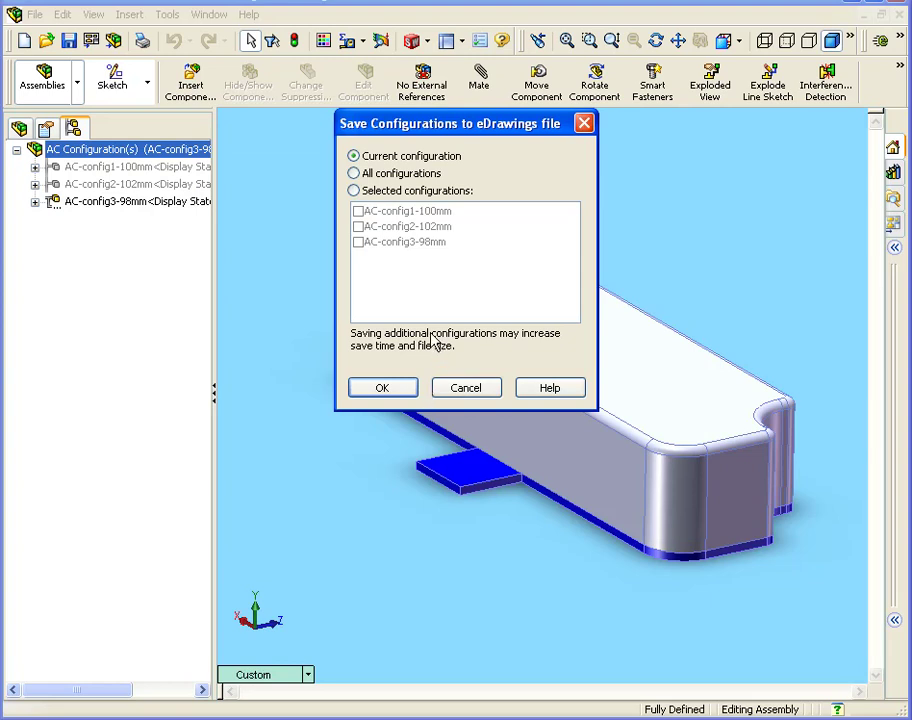
click(354, 190)
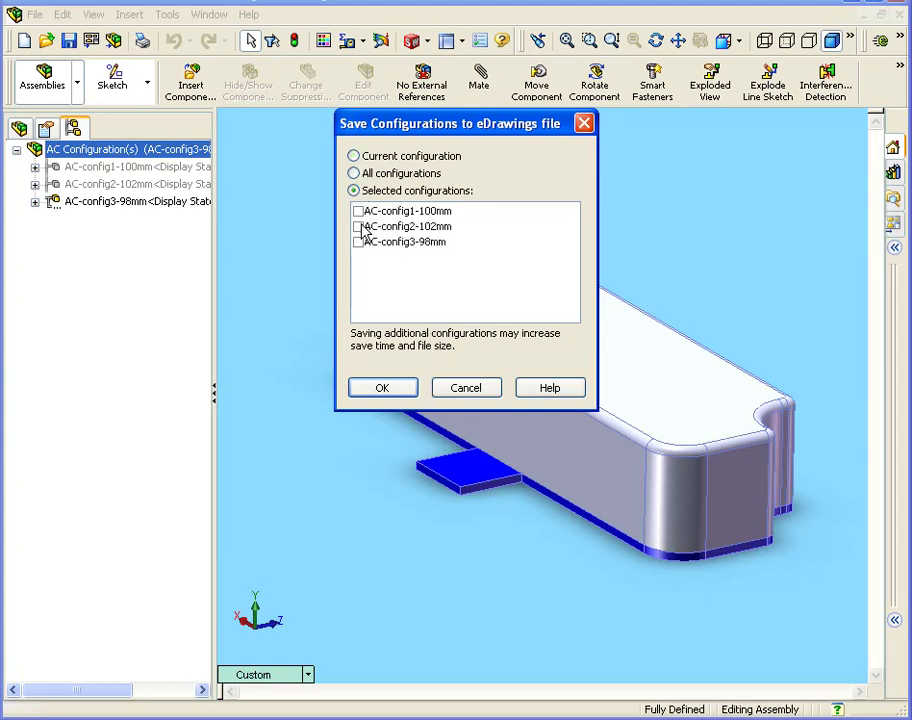
click(359, 211)
click(359, 226)
click(359, 242)
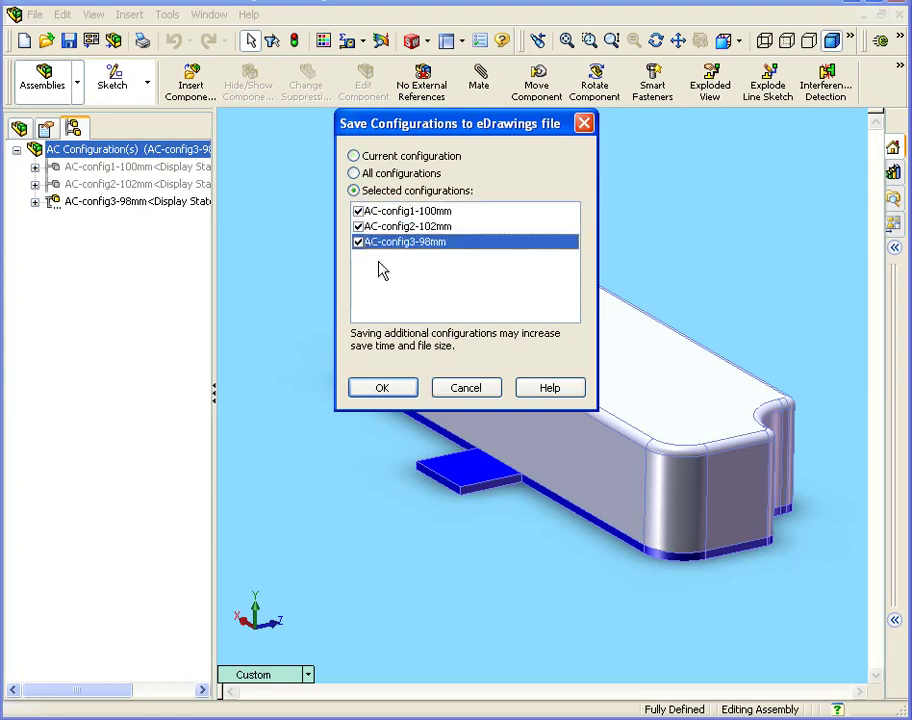
click(392, 391)
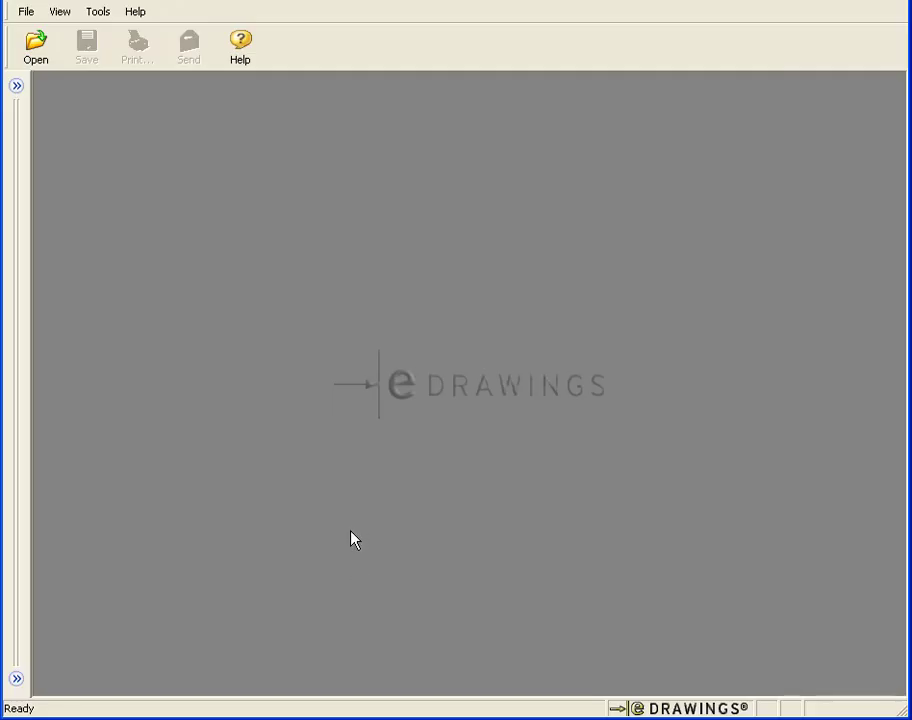
- Switch to eDrawings, open AC.easm from the Parts folder and expand the side pane
click(46, 53)
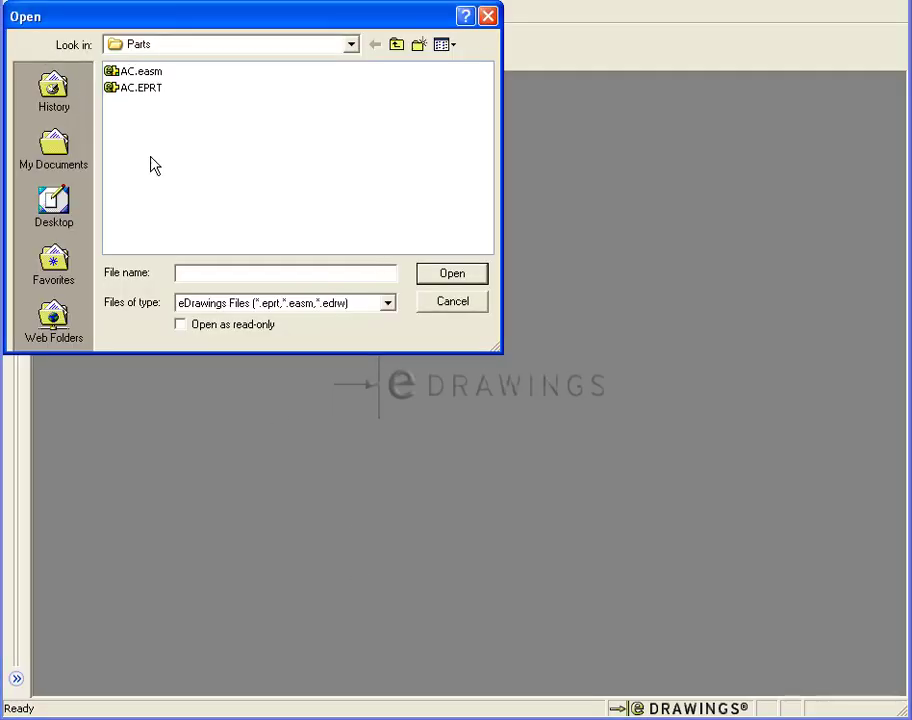
click(145, 74)
click(428, 279)
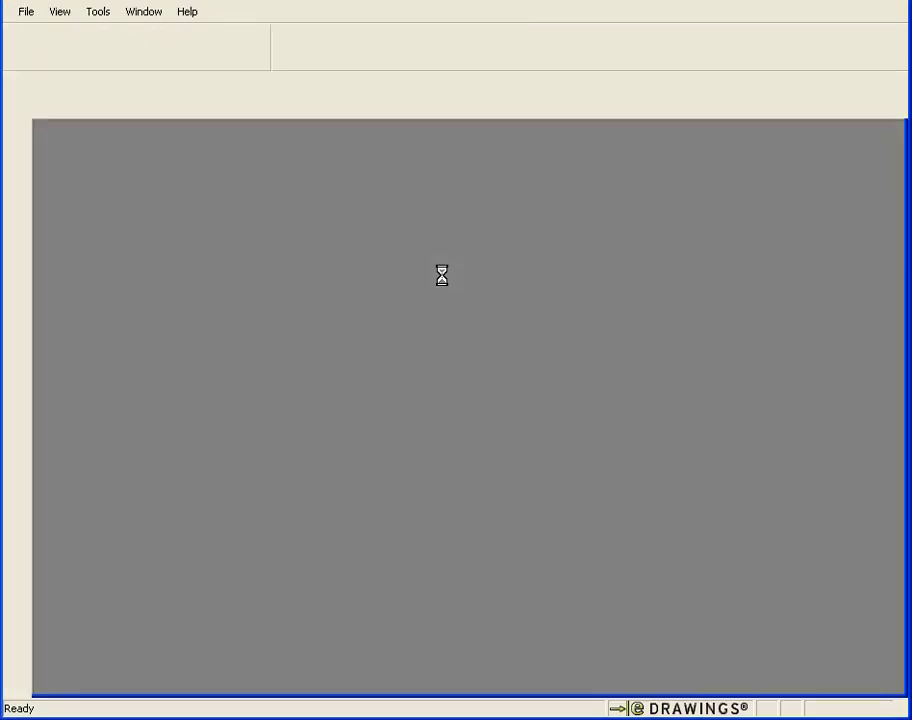
click(17, 322)
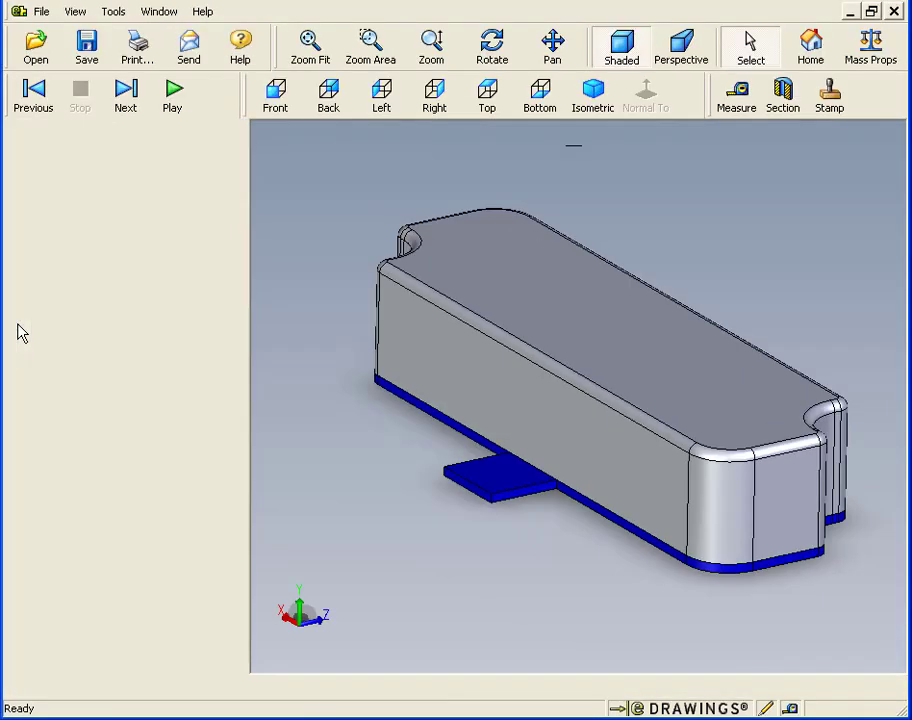
click(41, 12)
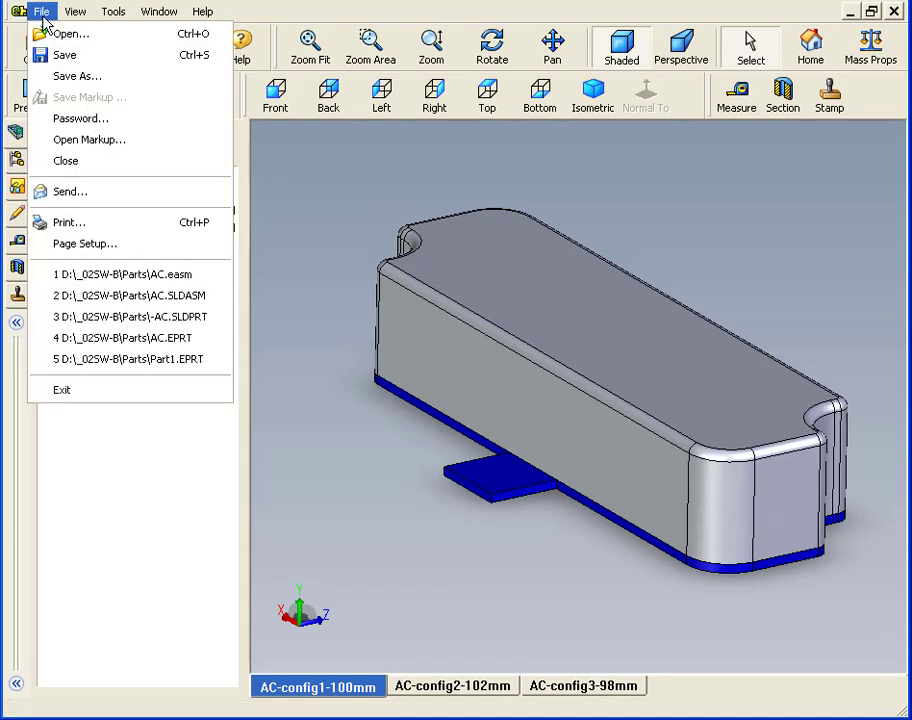
click(118, 78)
click(386, 334)
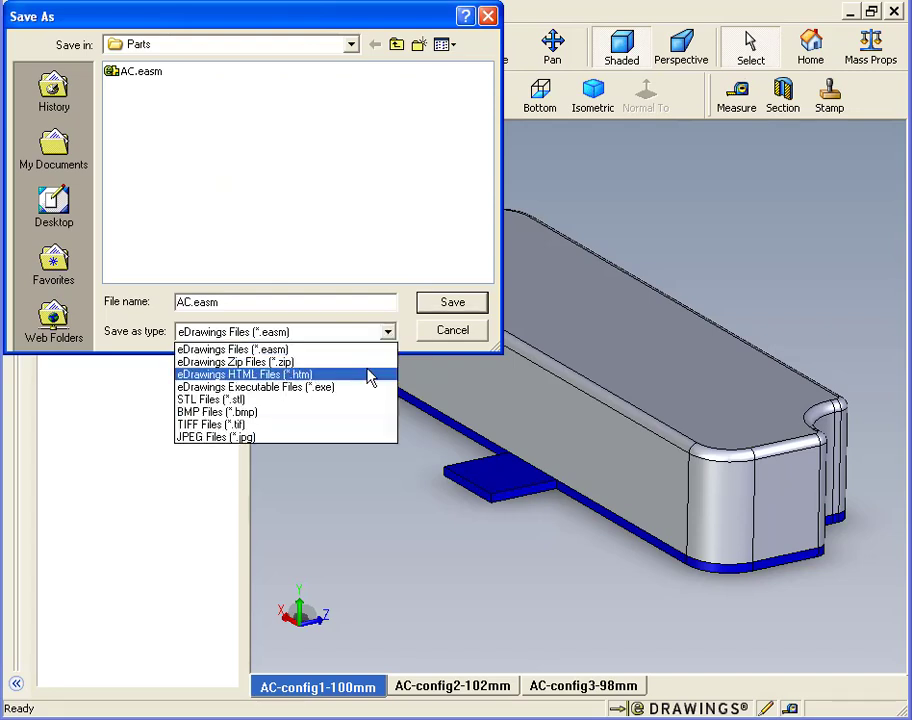
click(348, 403)
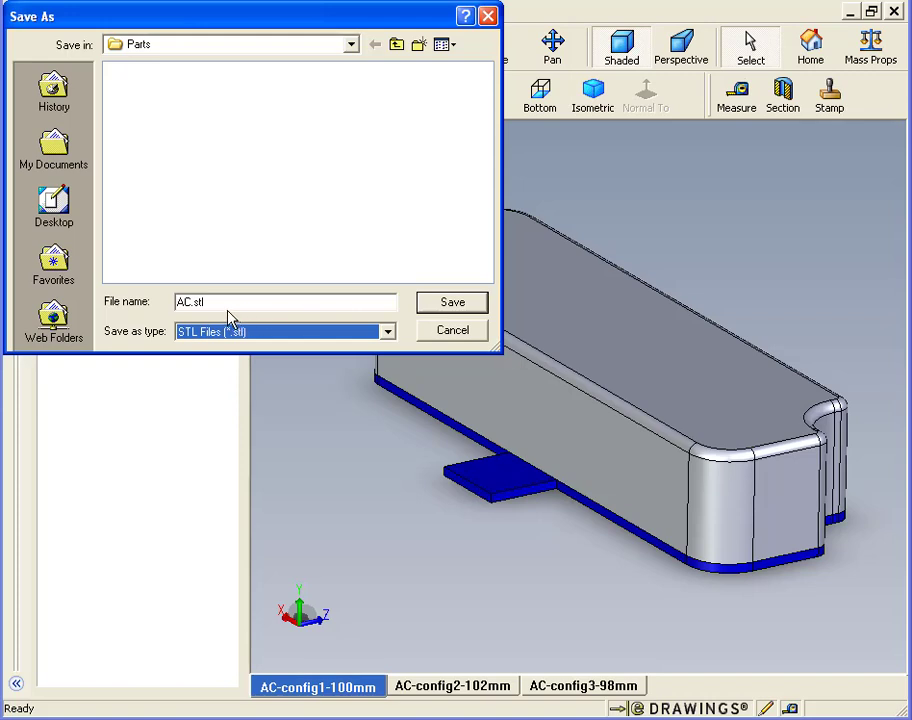
click(452, 331)
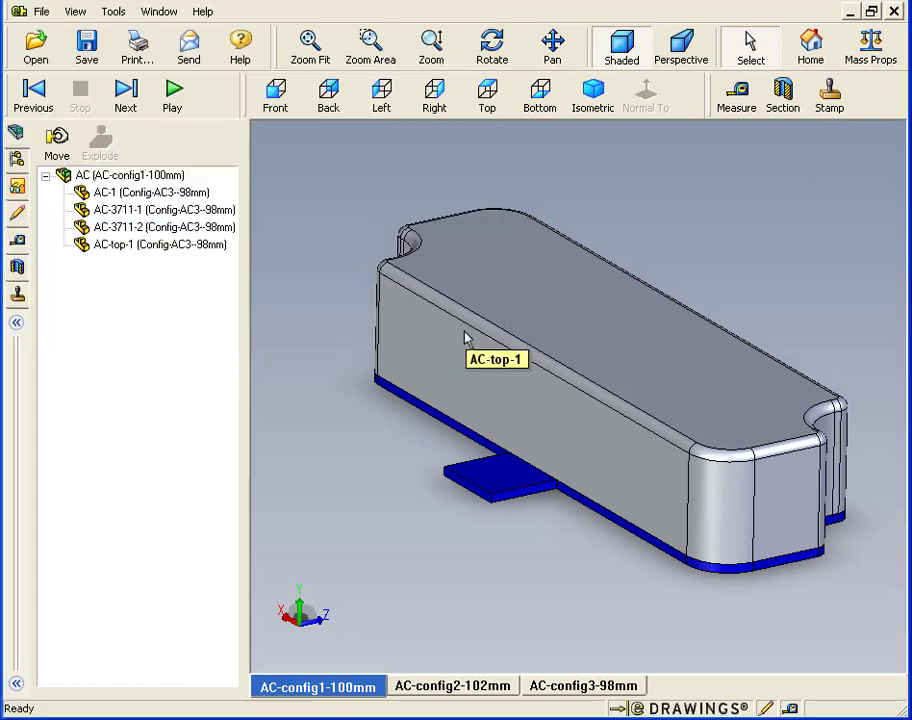
- Close the eDrawings assembly file and open the SolidWorks assembly AC.SLDASM from the Parts folder as read-only
click(895, 12)
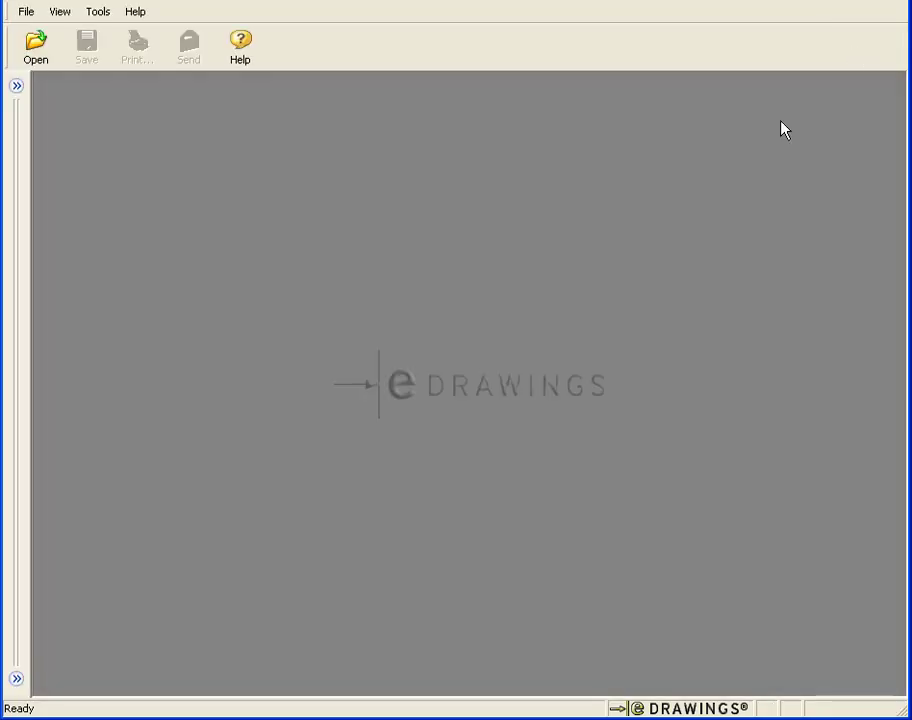
click(40, 56)
click(387, 306)
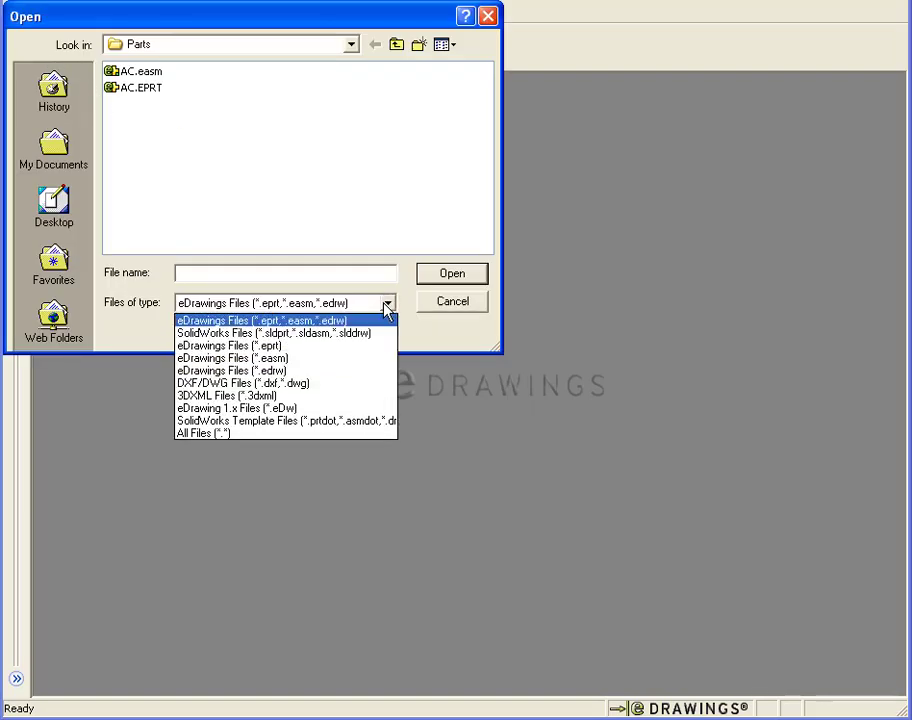
click(368, 333)
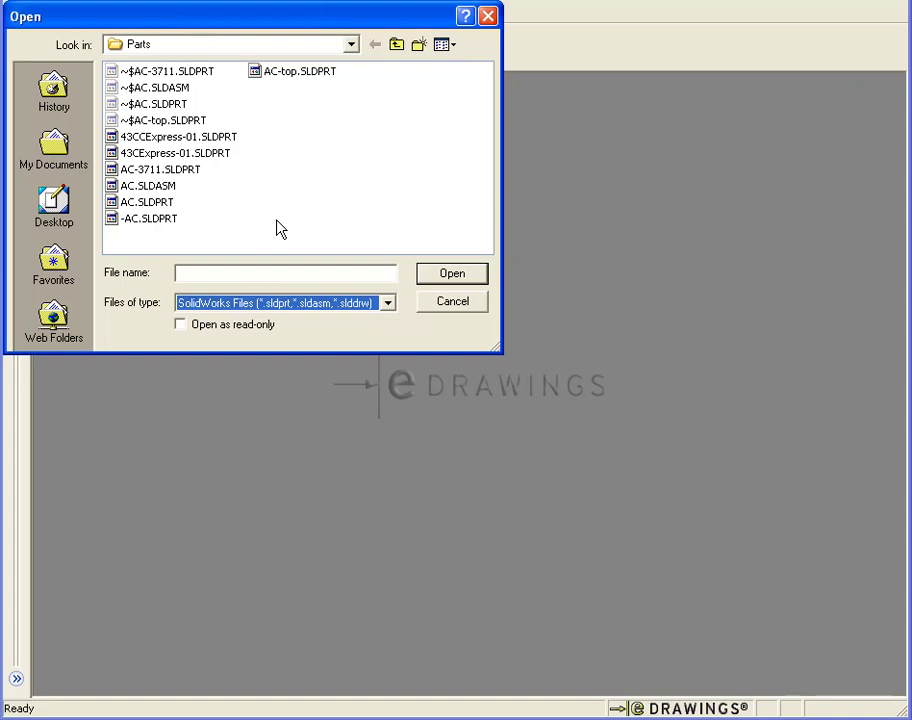
click(165, 188)
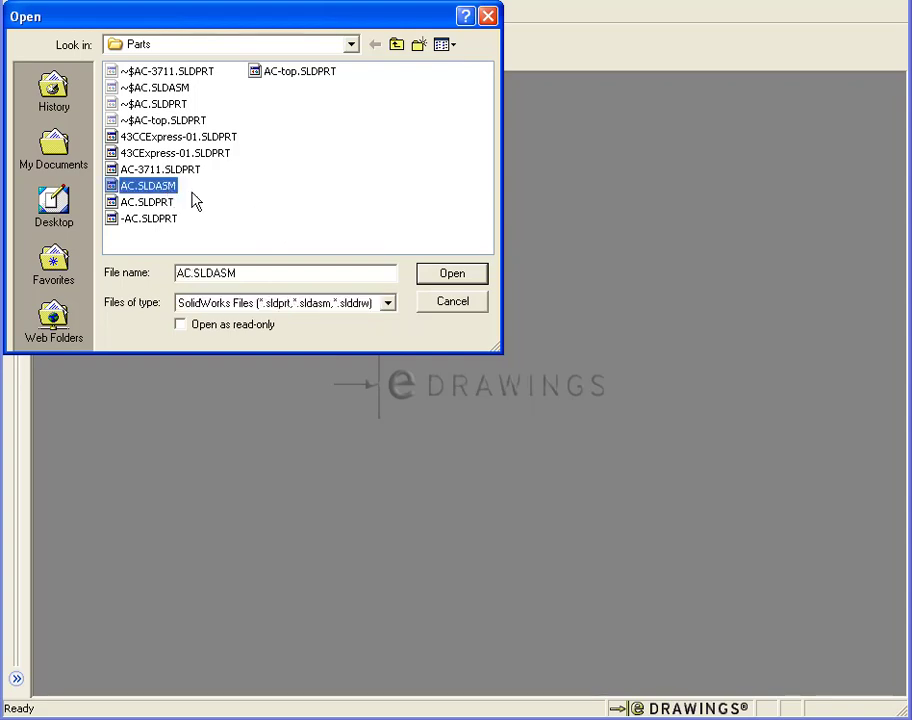
click(438, 276)
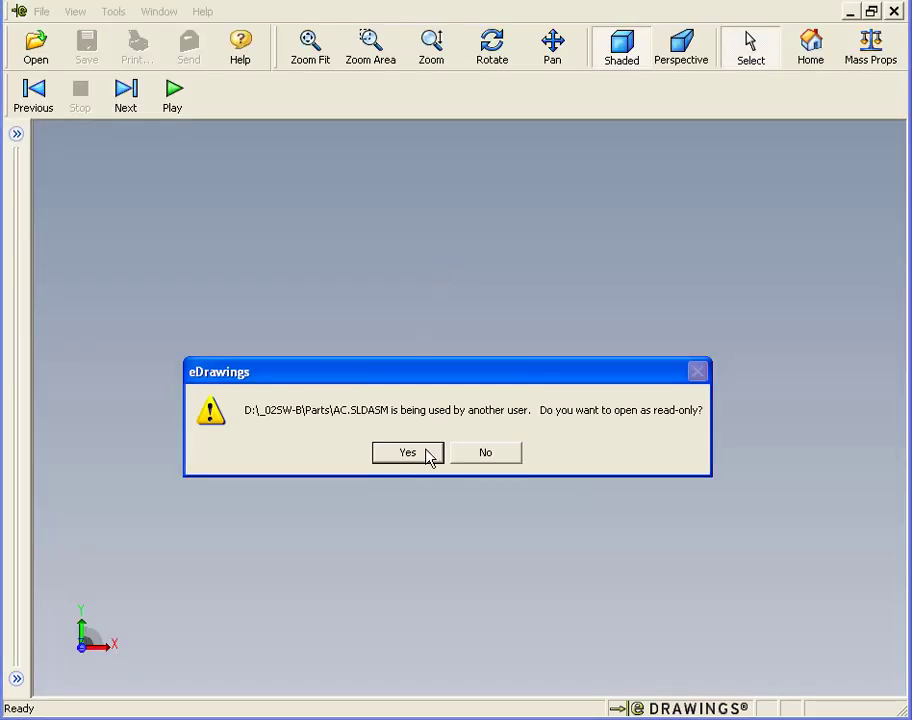
click(430, 456)
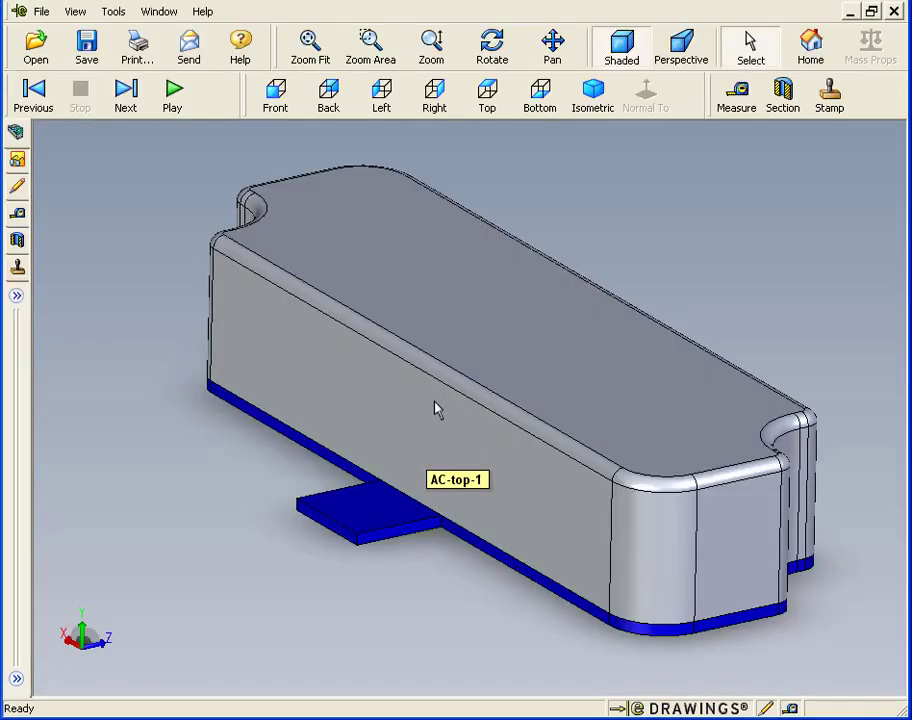
- Expand the side pane and export the AC assembly to the Parts folder as AC.stl in binary format
click(16, 296)
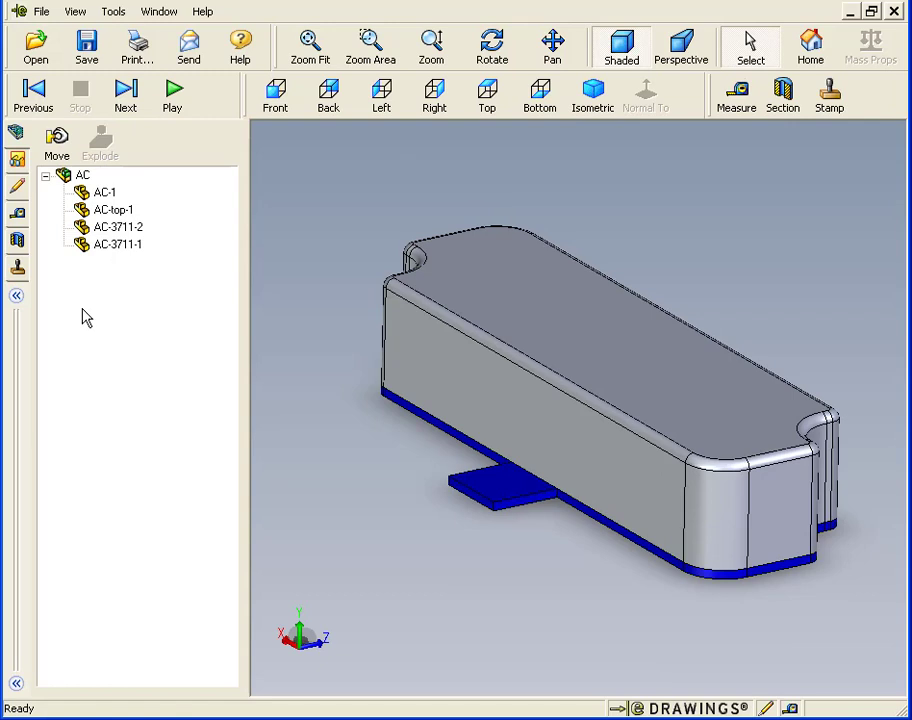
click(41, 12)
click(113, 80)
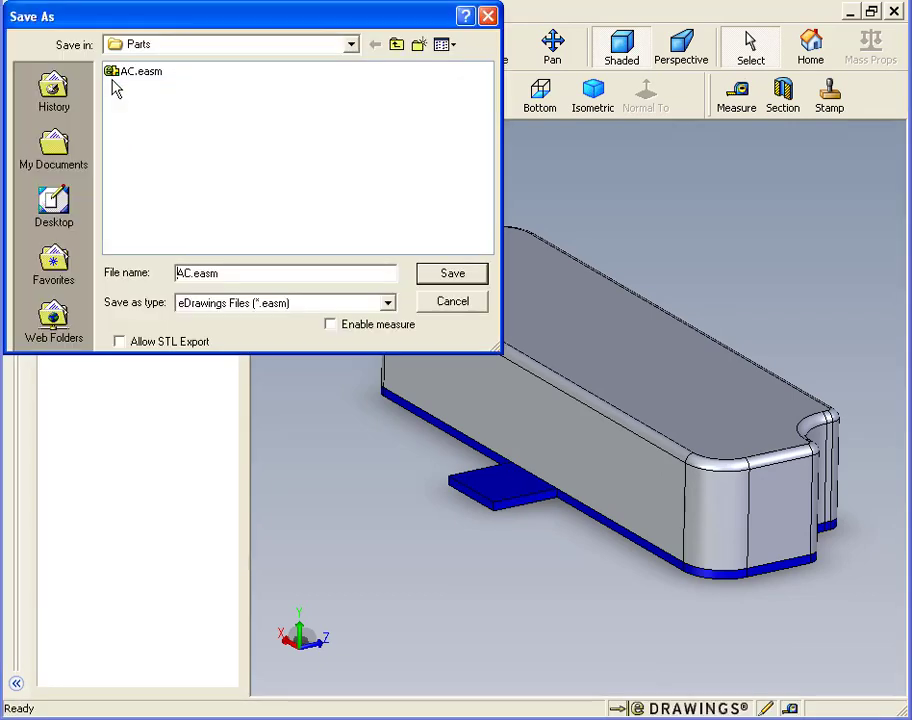
click(388, 305)
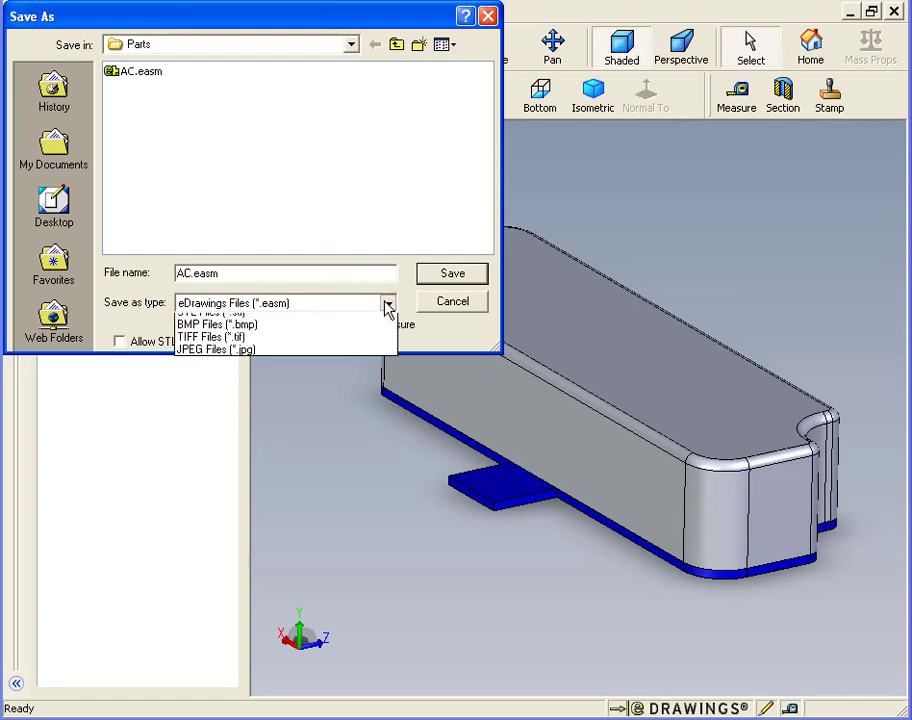
click(313, 381)
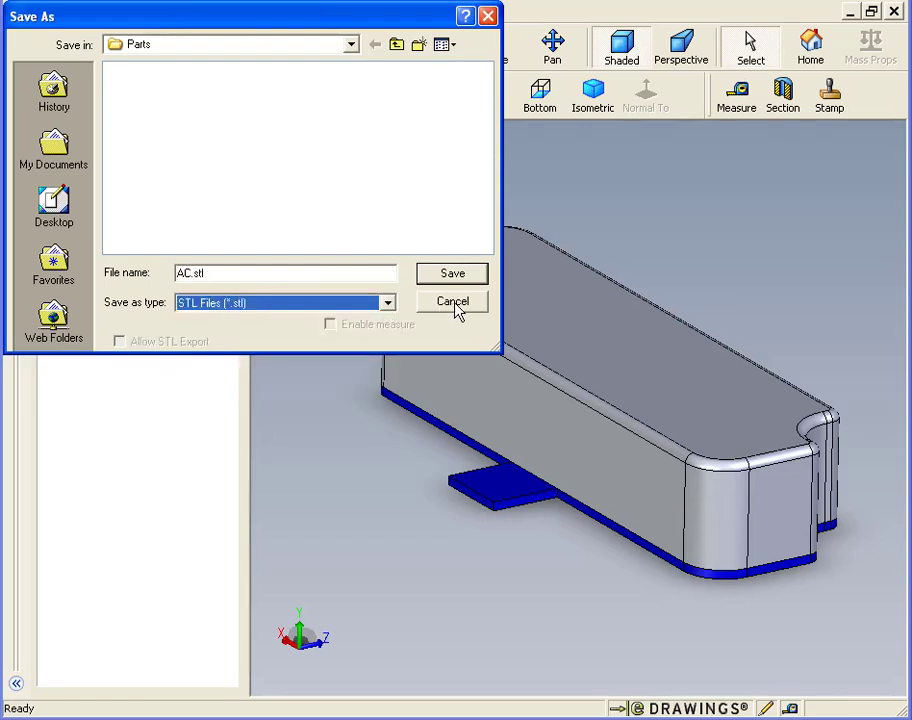
click(456, 273)
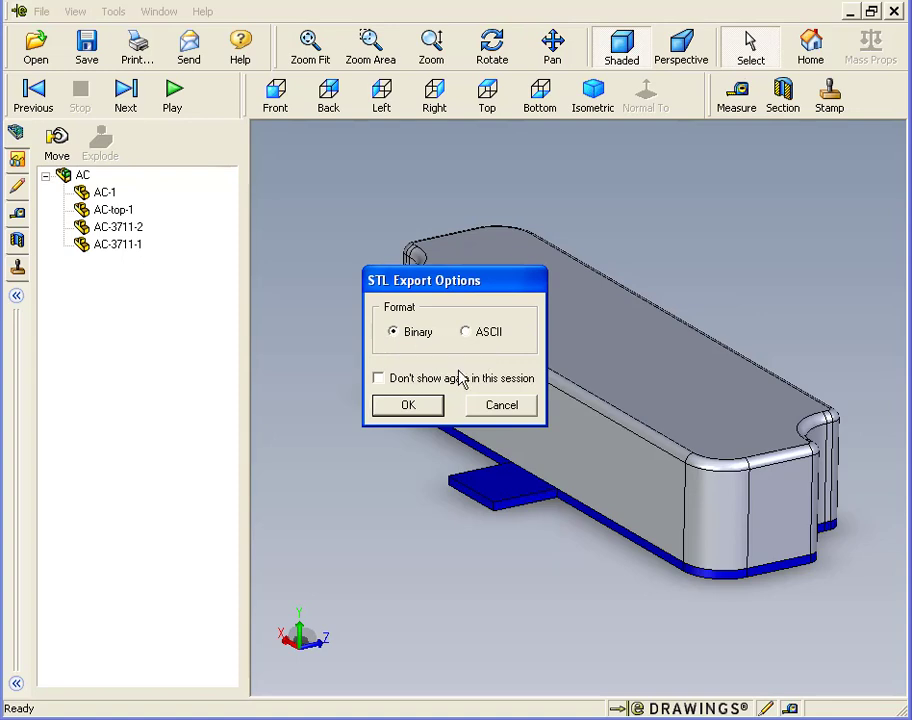
click(418, 406)
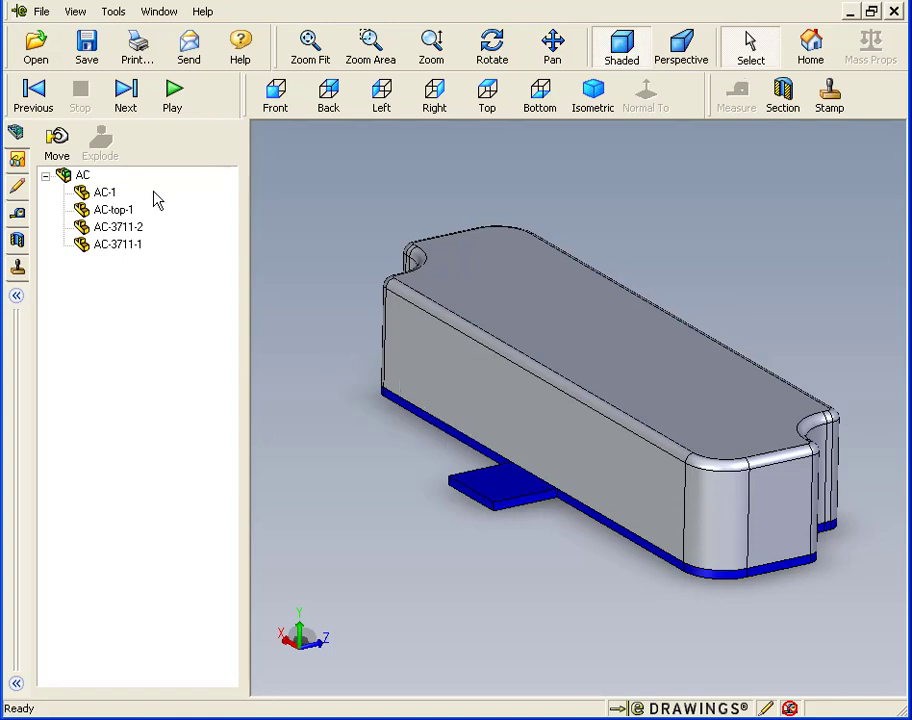
- Open the eDrawings assembly AC.easm from the Parts folder, filtering the files to the *.easm type
click(42, 14)
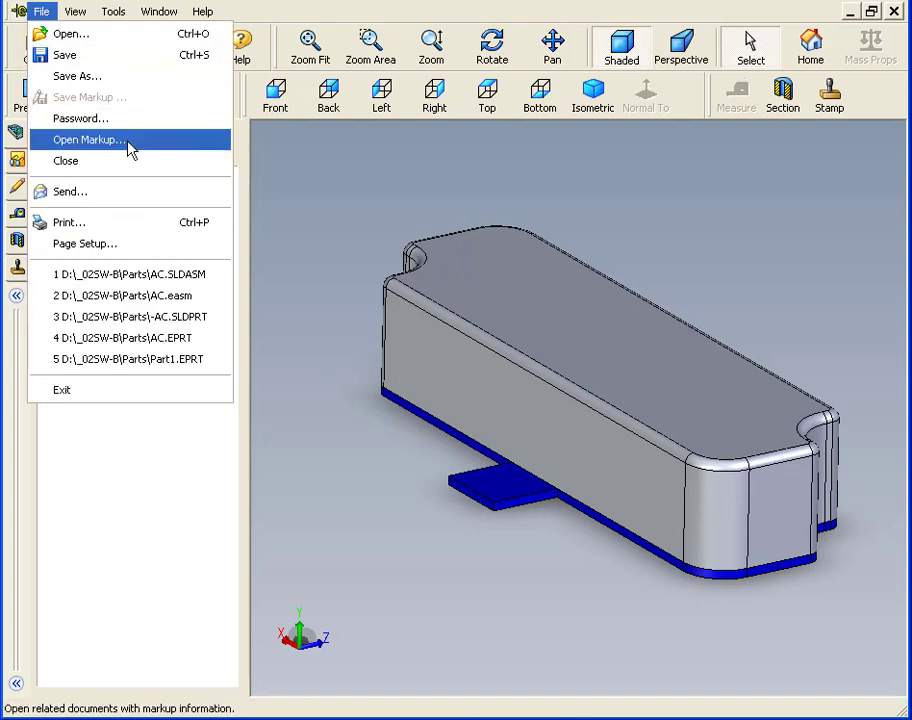
click(90, 38)
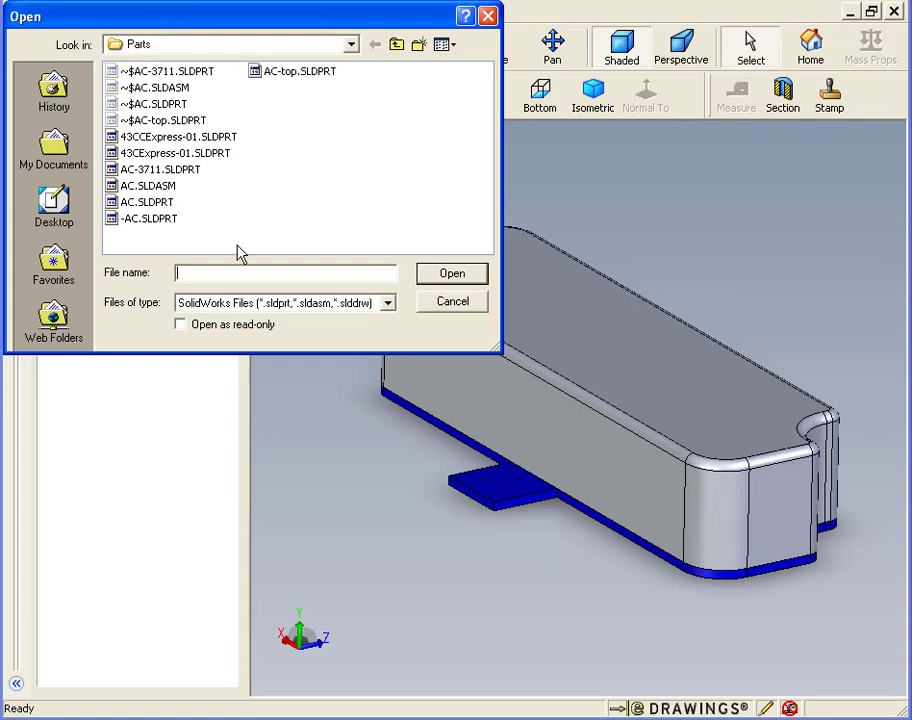
click(386, 303)
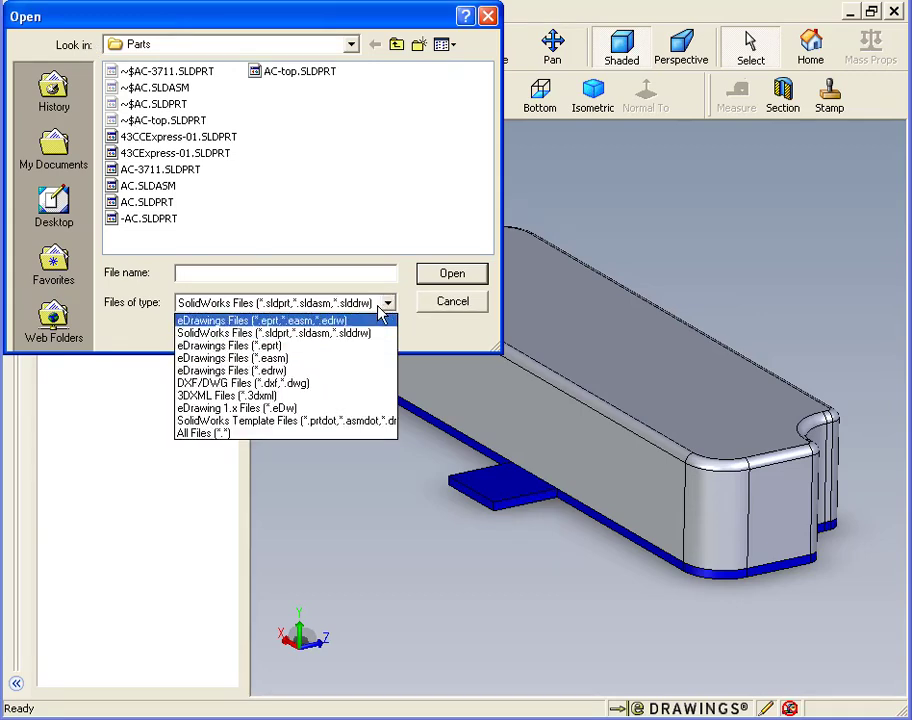
click(358, 358)
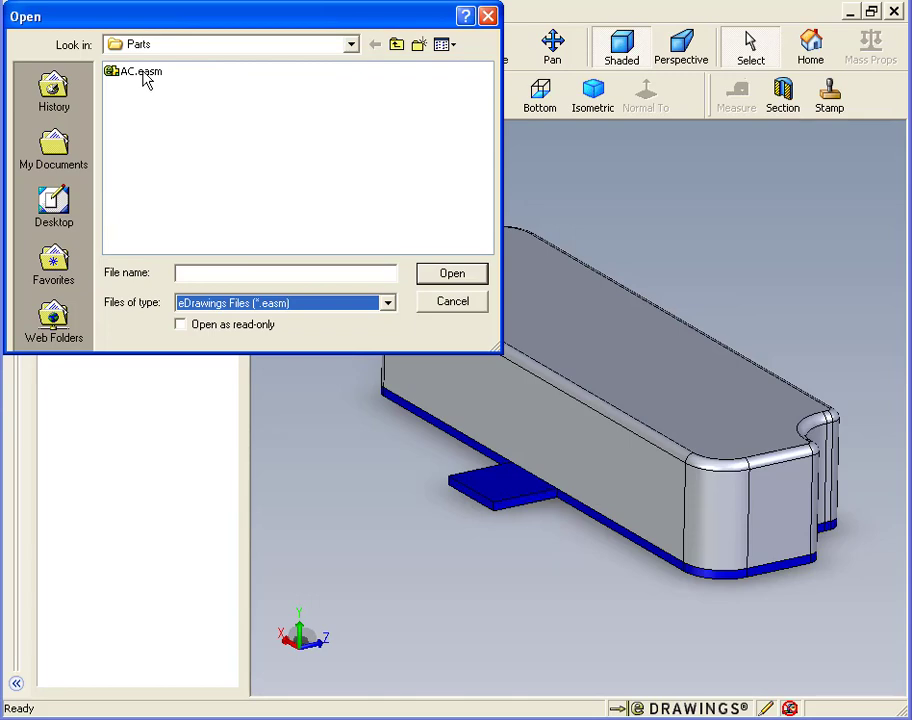
click(141, 72)
click(446, 274)
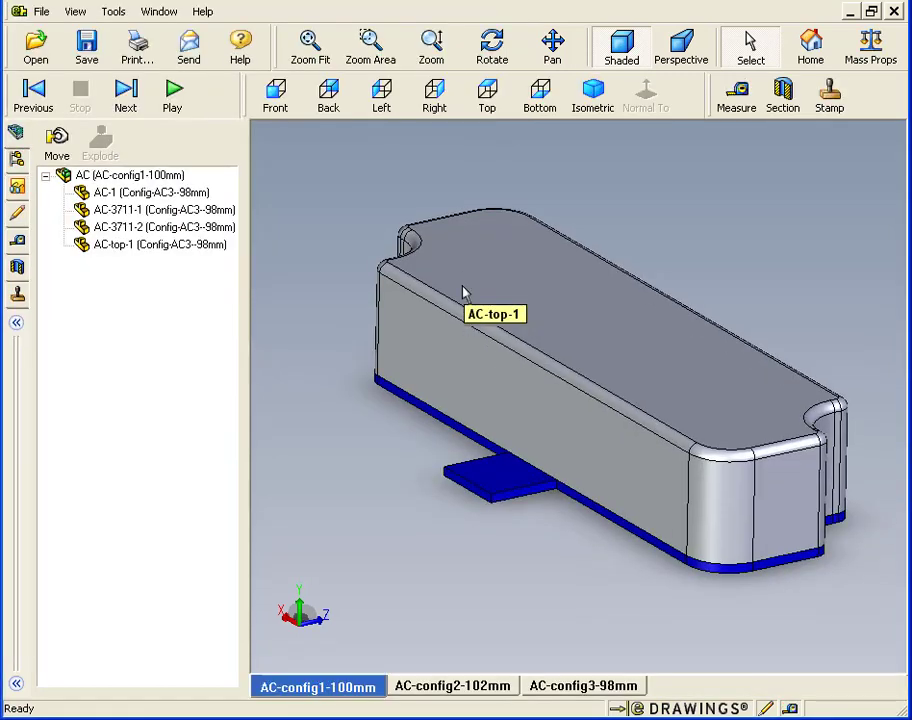
- Browse the assembly's configurations, activate AC-config3-98mm and explode its components
click(16, 158)
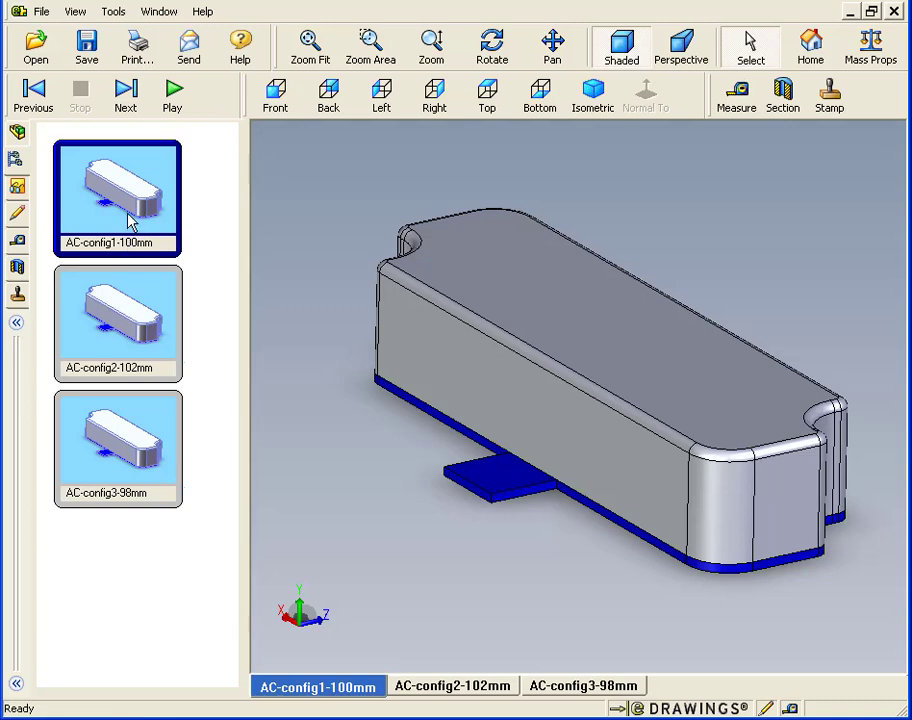
click(148, 335)
click(152, 447)
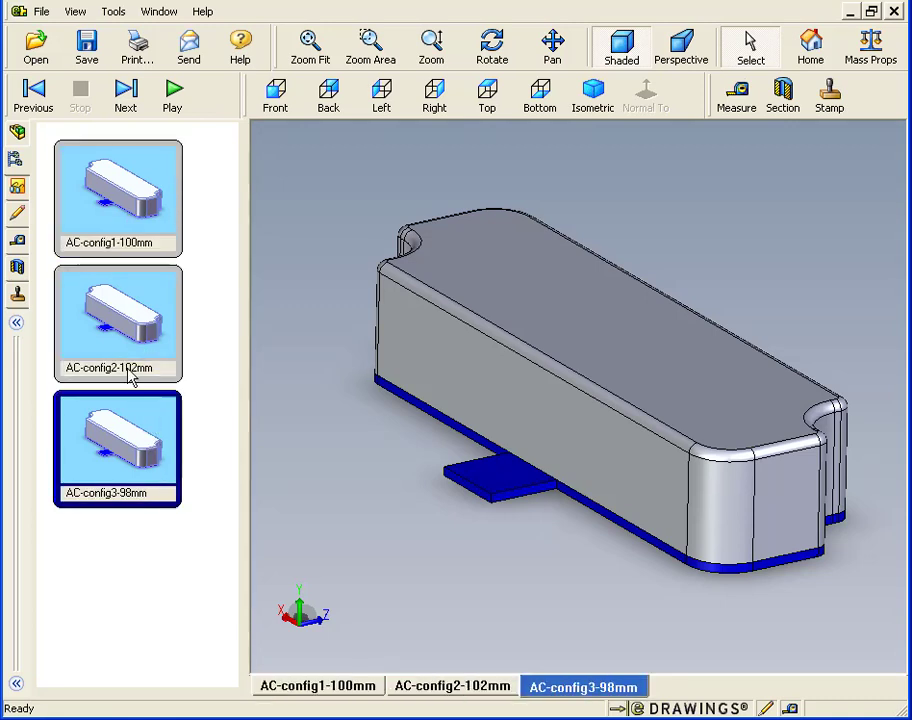
click(112, 339)
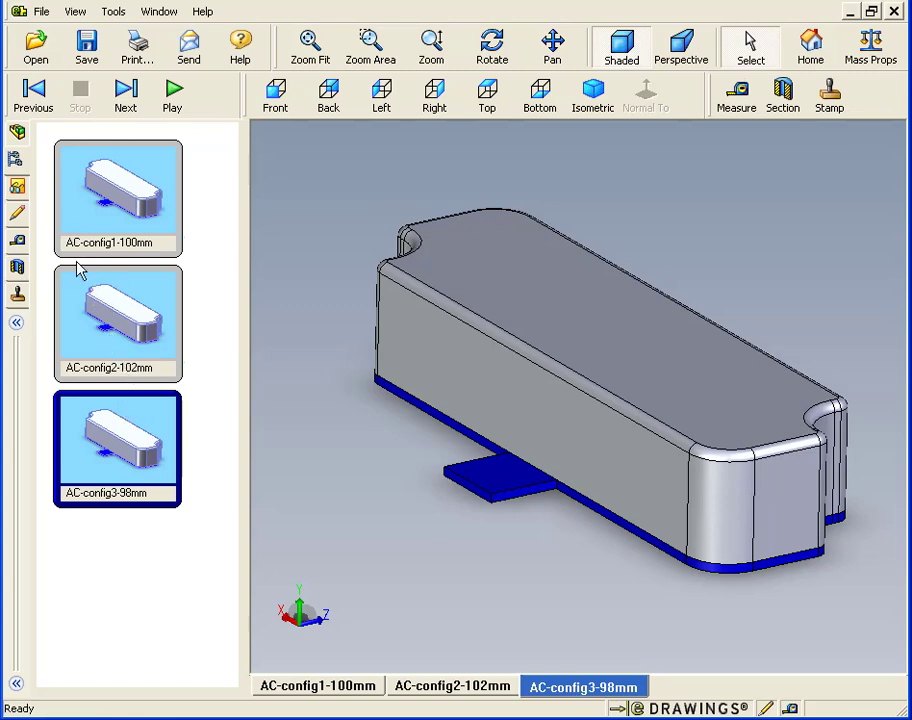
click(14, 157)
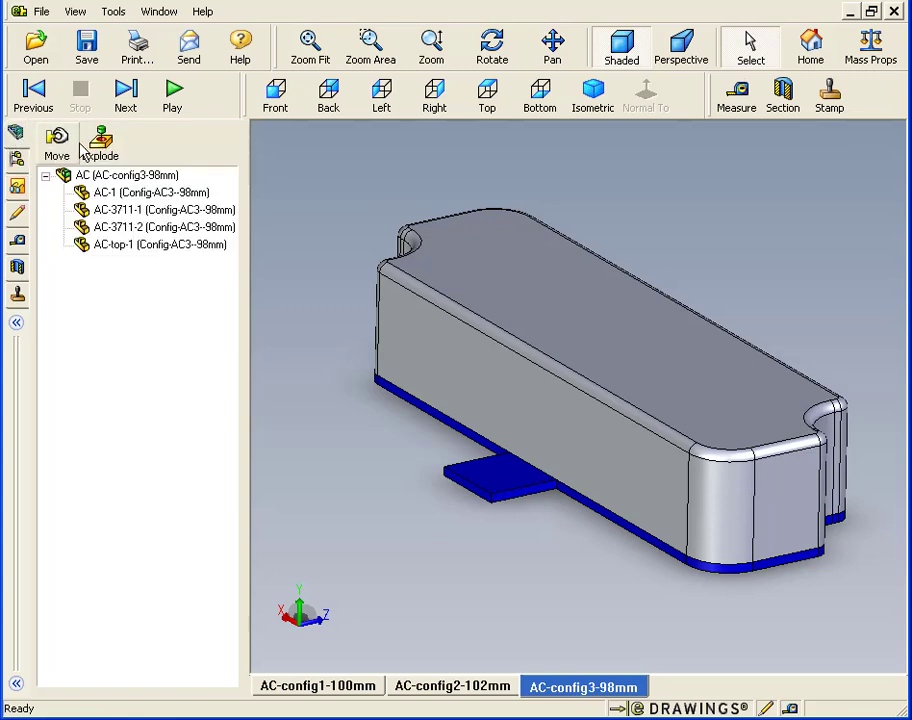
click(110, 155)
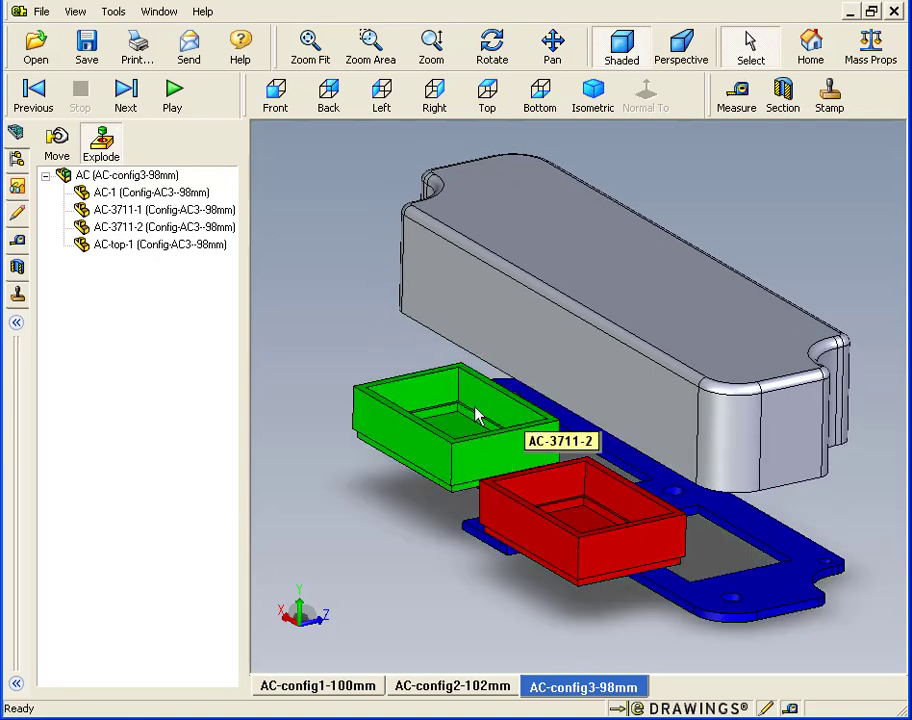
- Return to the read-only AC.SLDASM assembly and move the grey cover and the green and red housings away from the blue base plate
click(160, 13)
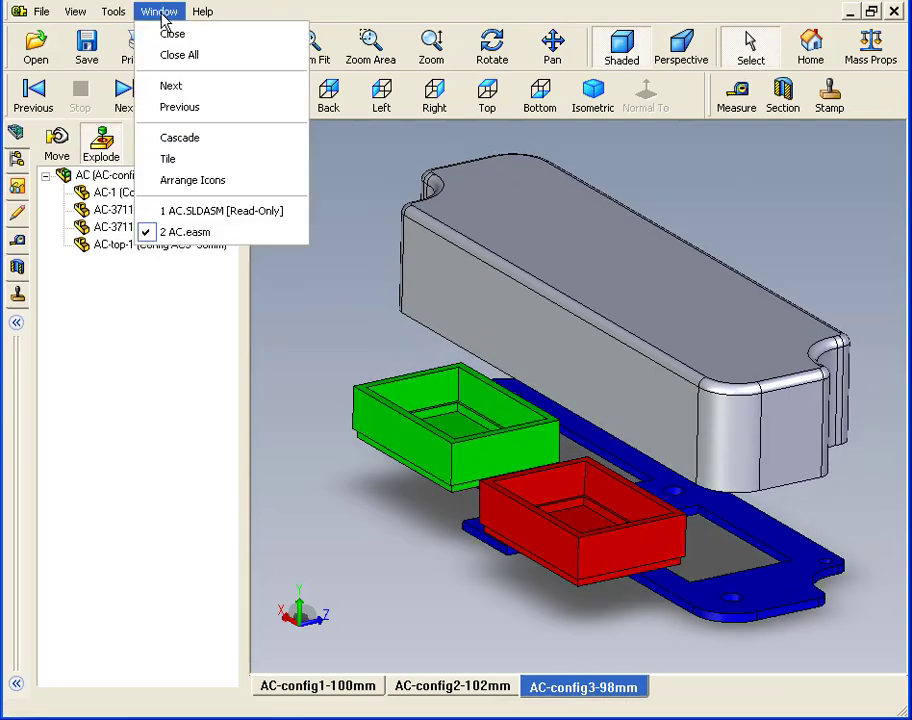
click(250, 218)
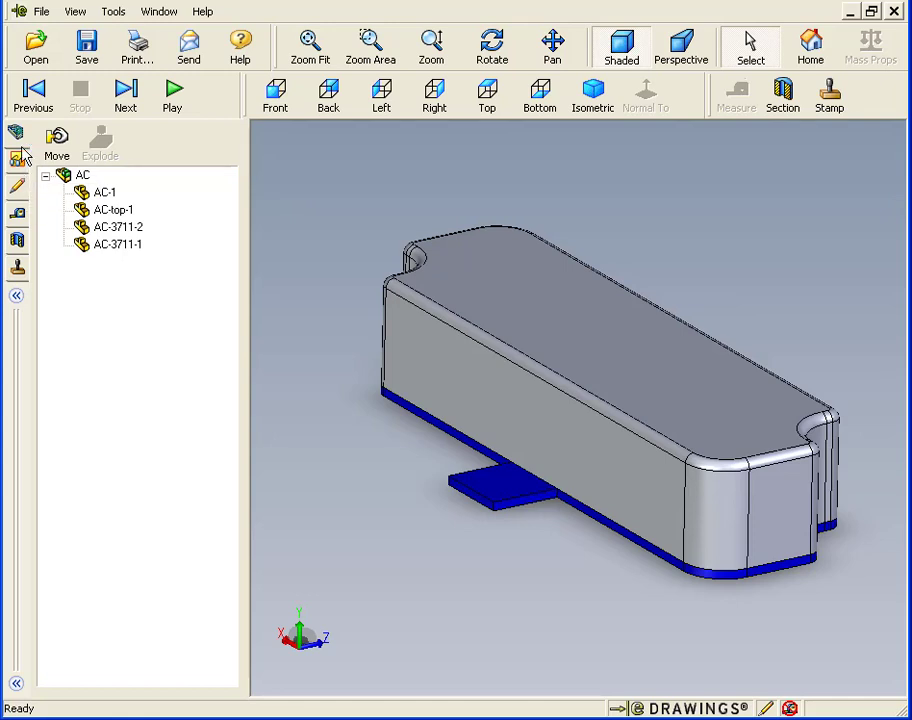
click(57, 140)
click(517, 335)
drag(517, 335, 352, 311)
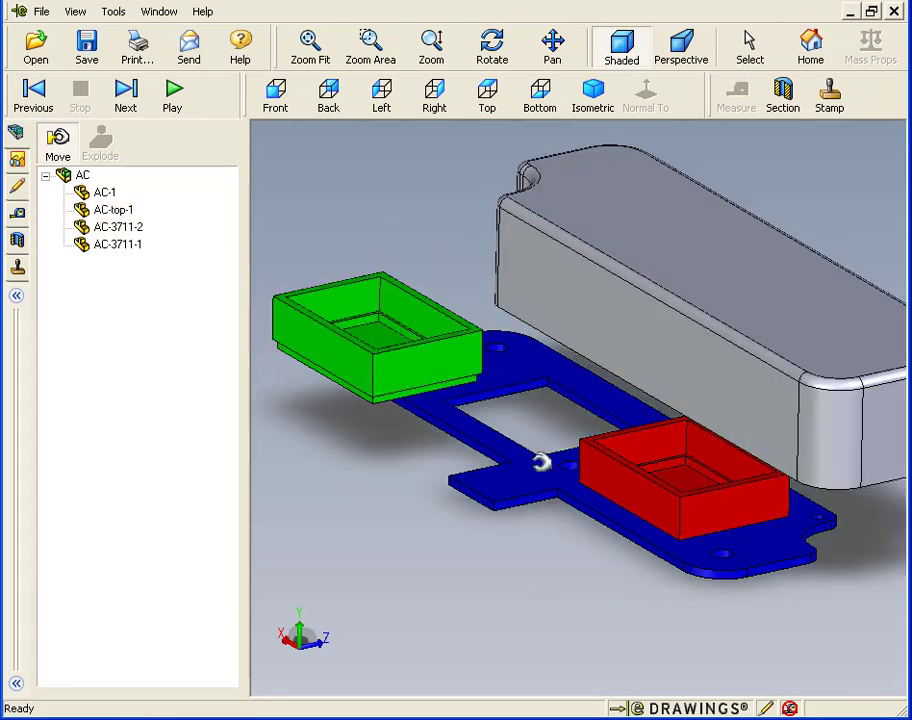
click(684, 476)
drag(684, 476, 514, 530)
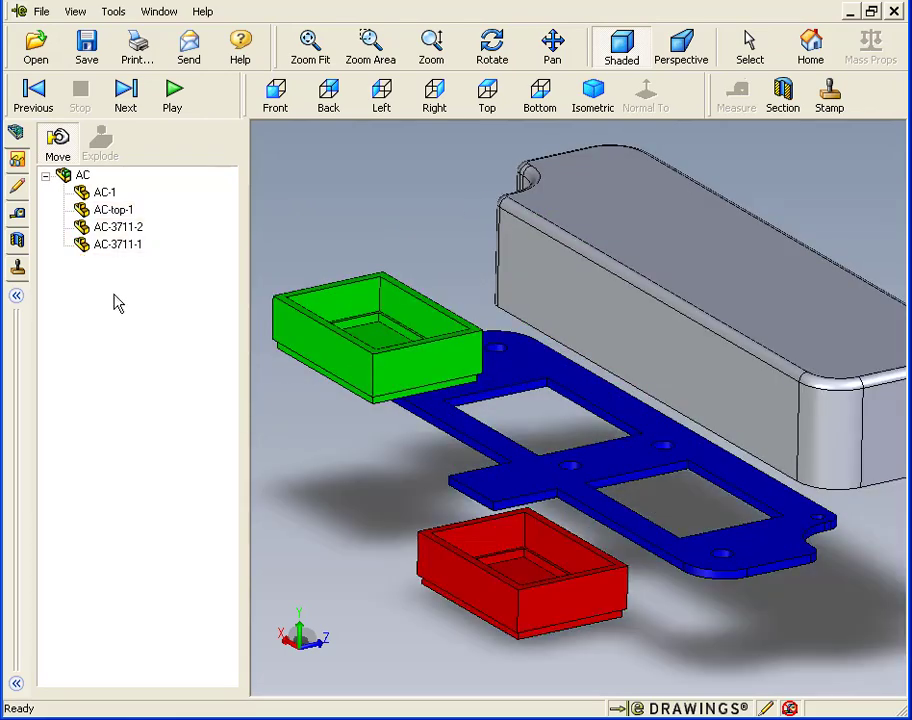
- Cut a cross section of the separated assembly on the XY plane and shift the plane so it passes through the green housing
click(16, 239)
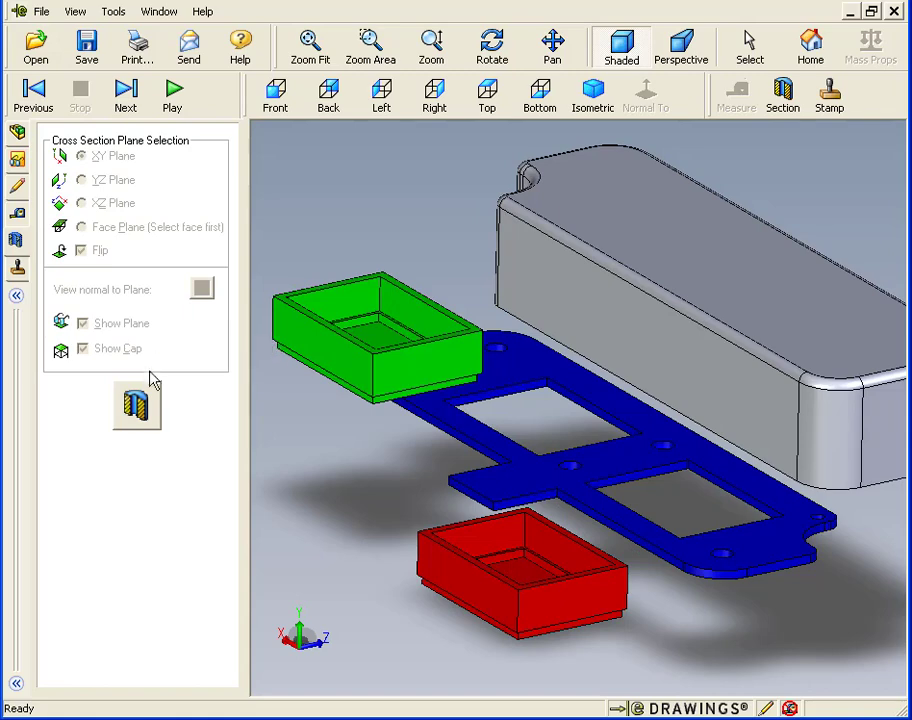
click(148, 412)
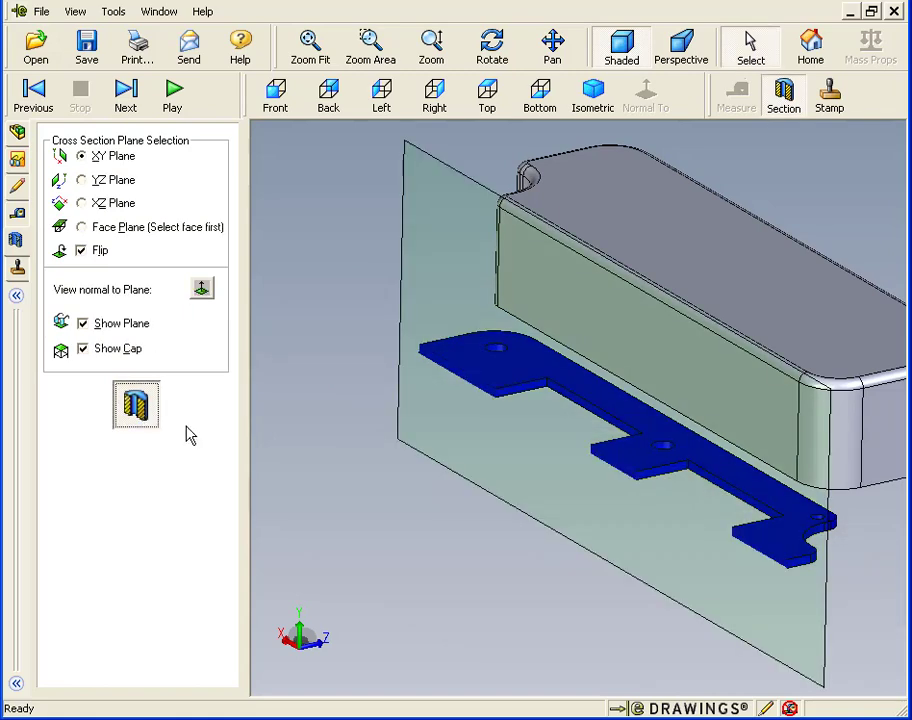
click(838, 563)
drag(838, 563, 741, 555)
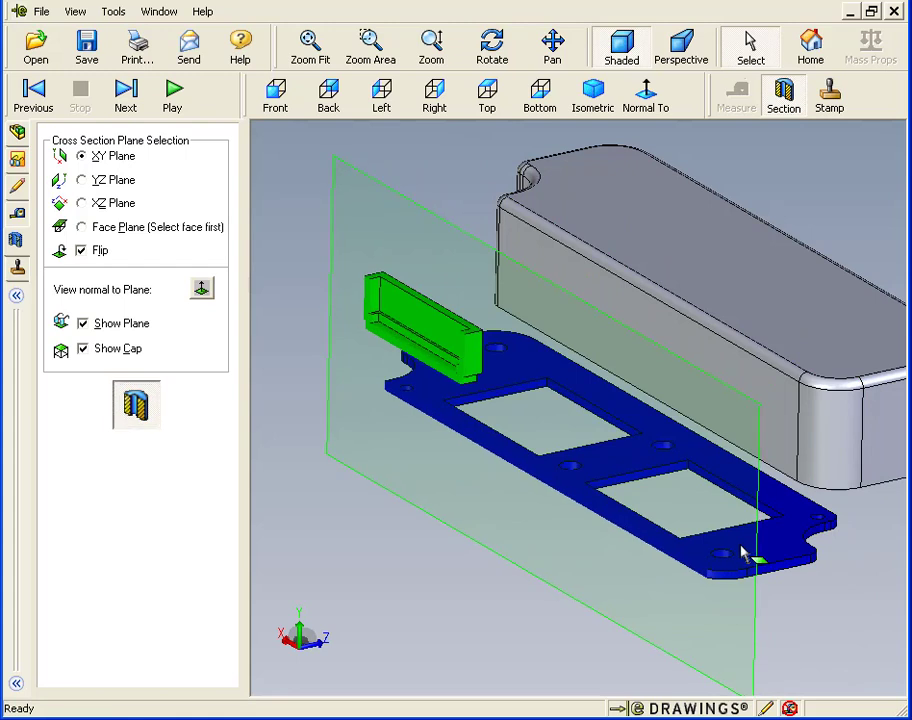
- Show the markup tools, choose the dimension markup and reset the assembly to its home view
click(17, 186)
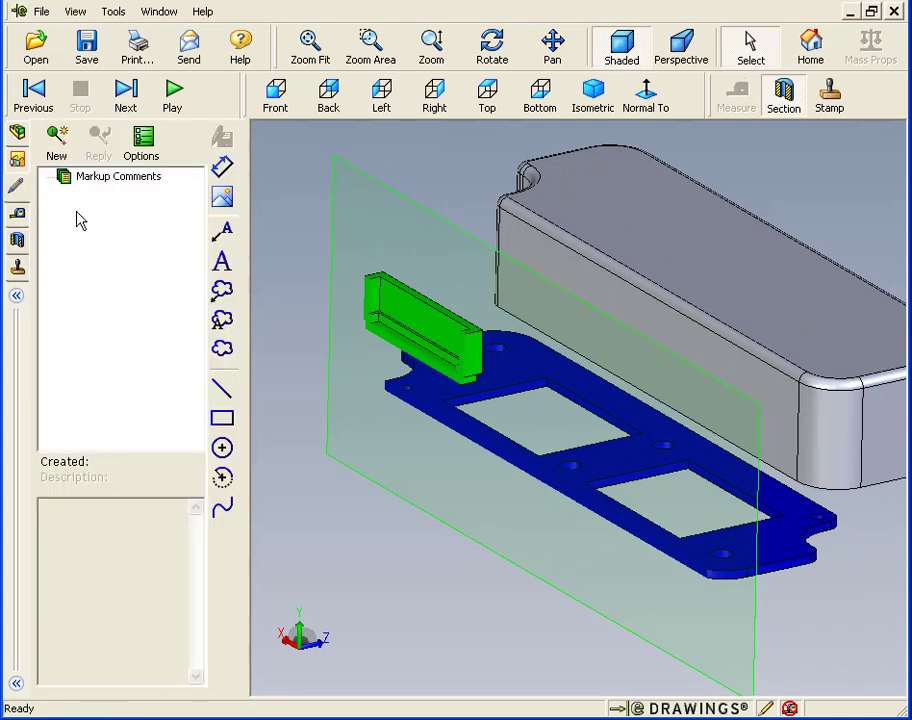
click(227, 173)
click(812, 57)
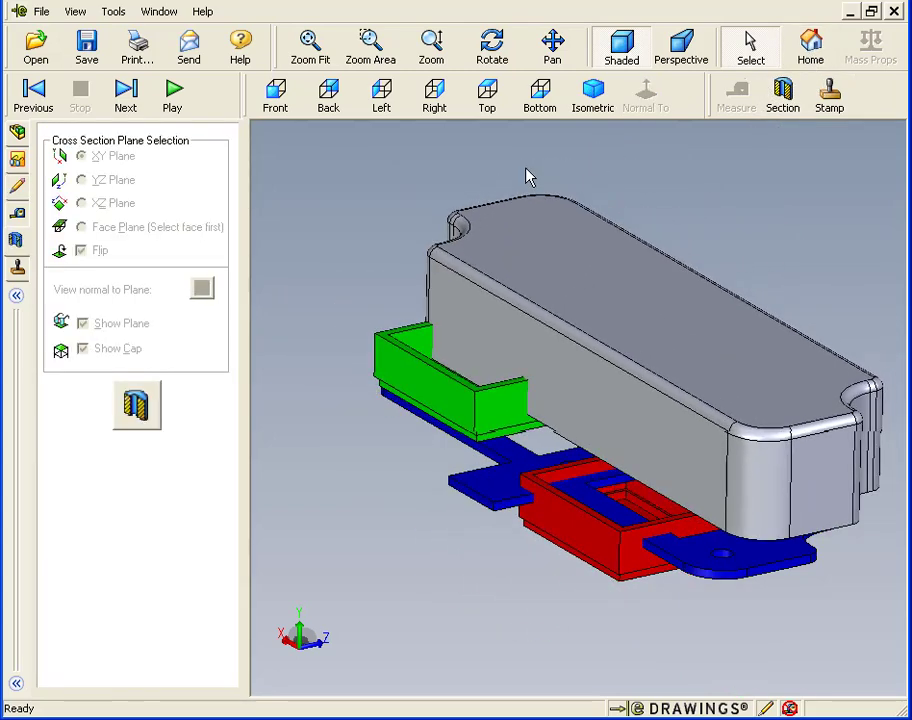